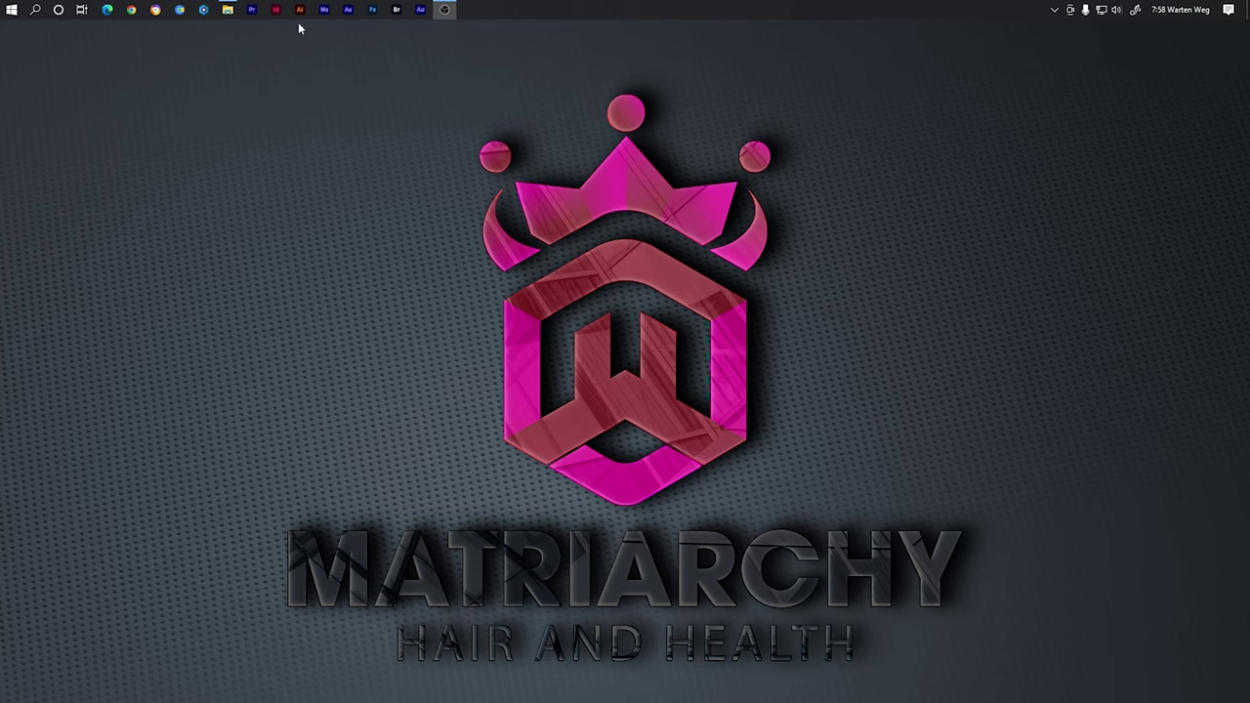
Launch Adobe Illustrator from the taskbar and wait for its Home screen
left_click(300, 16)
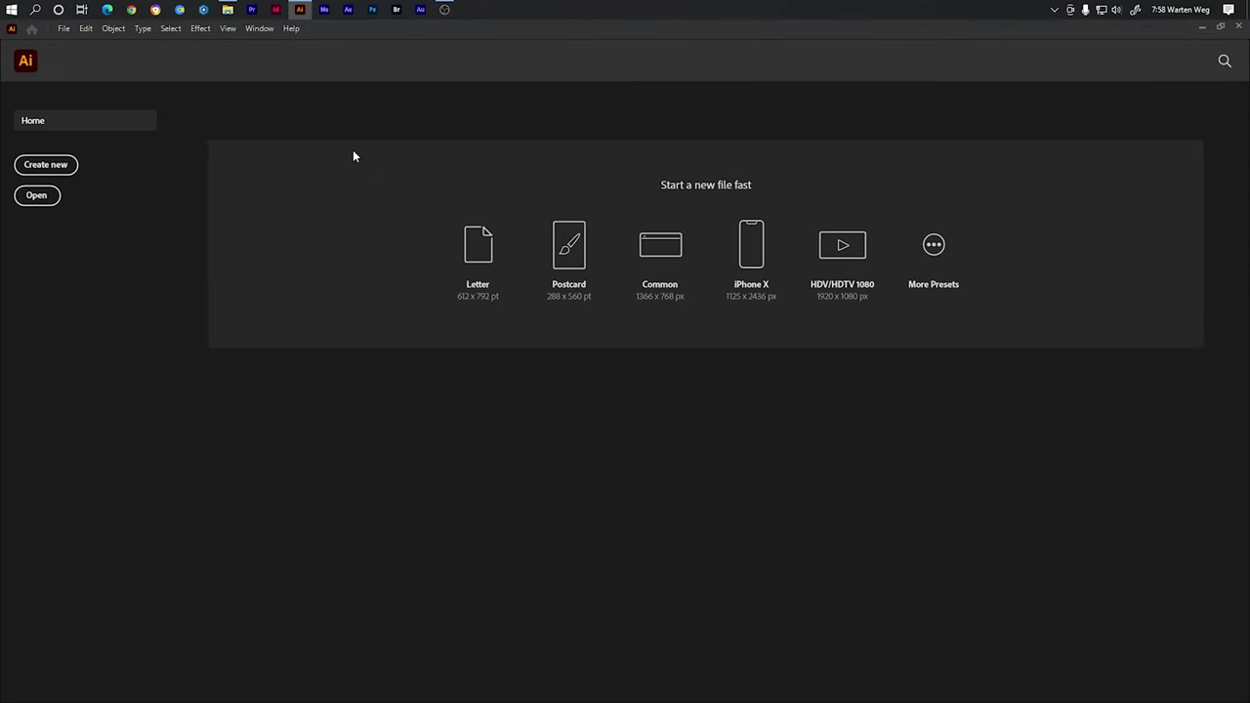
Create a new 1000 × 600 pt blank document, Untitled-1
left_click(63, 171)
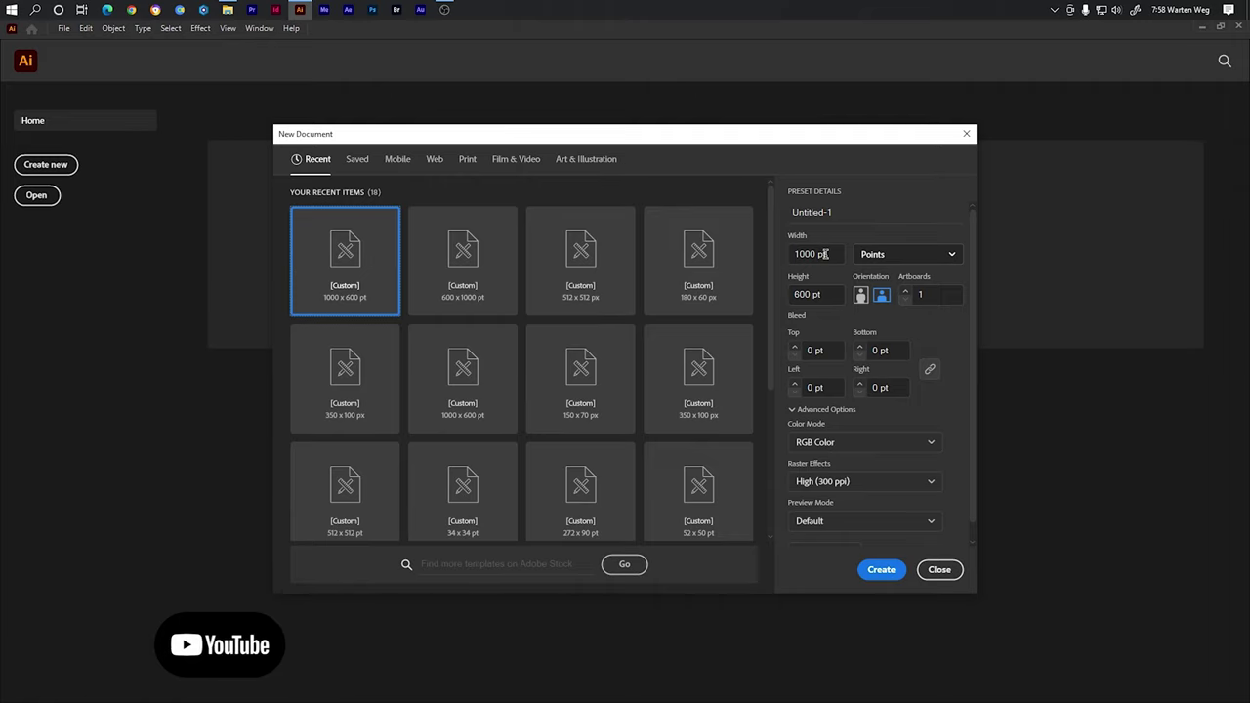
left_click_drag(823, 254, 778, 255)
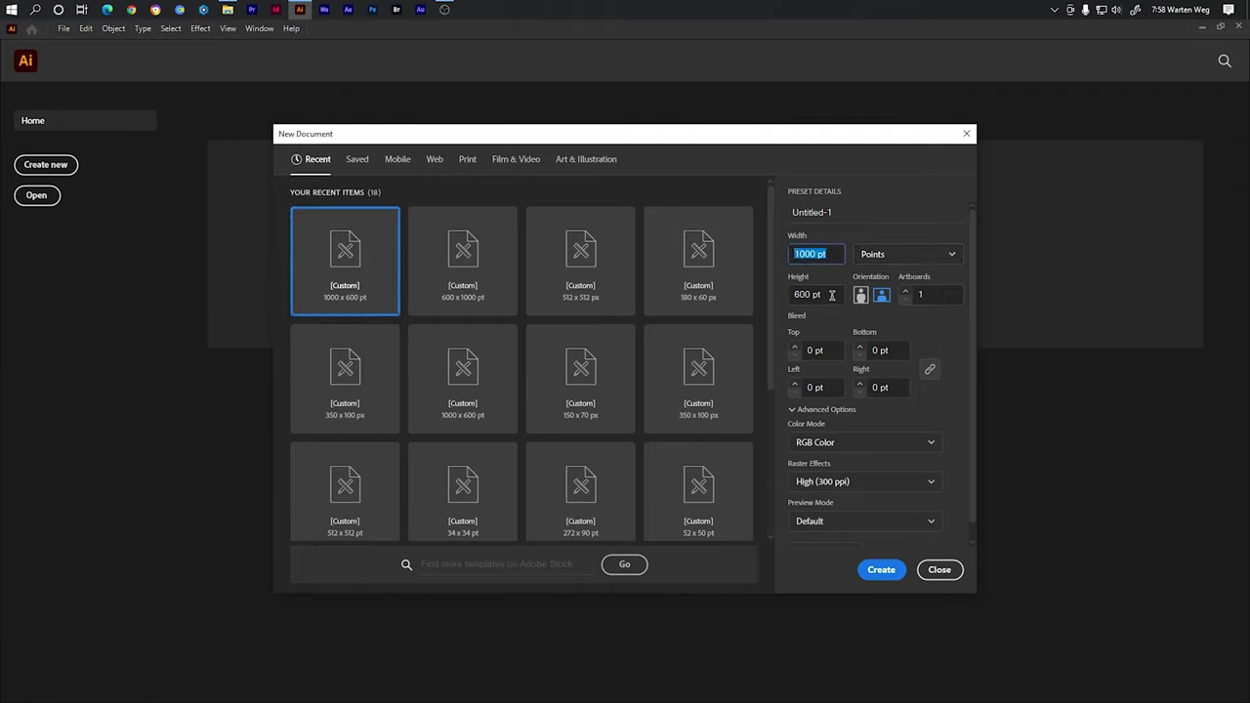
left_click_drag(832, 295, 776, 295)
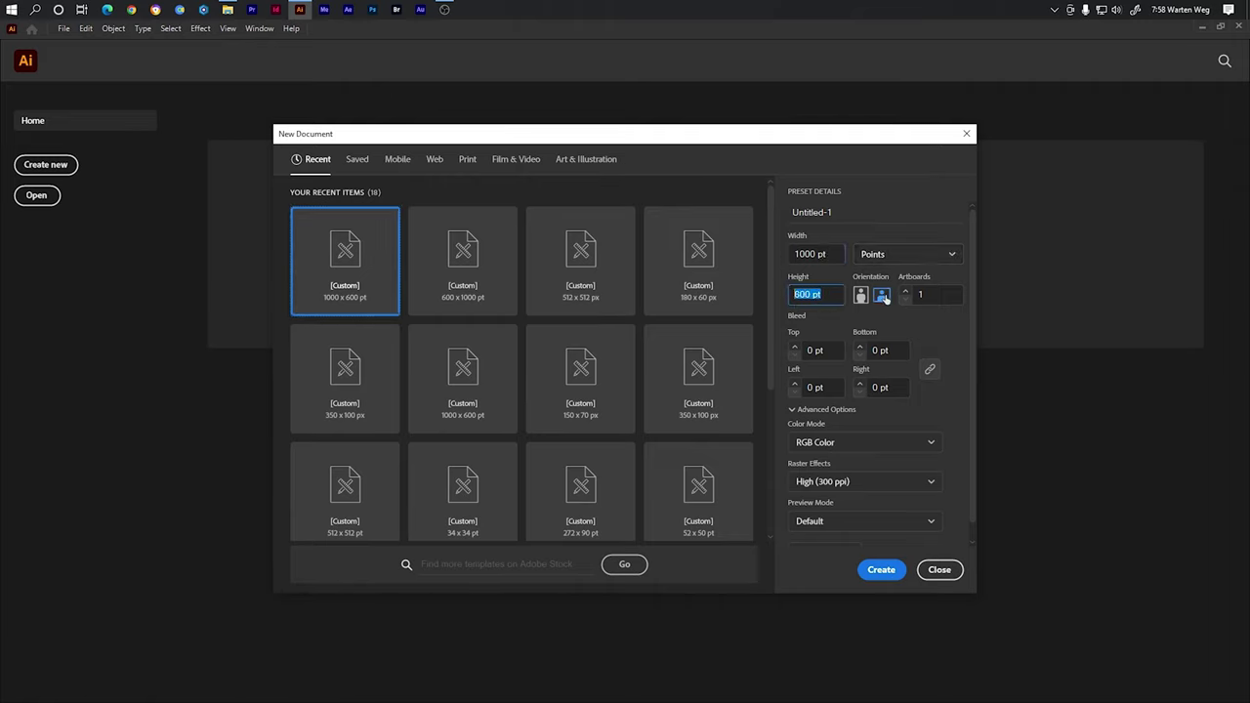
left_click(883, 571)
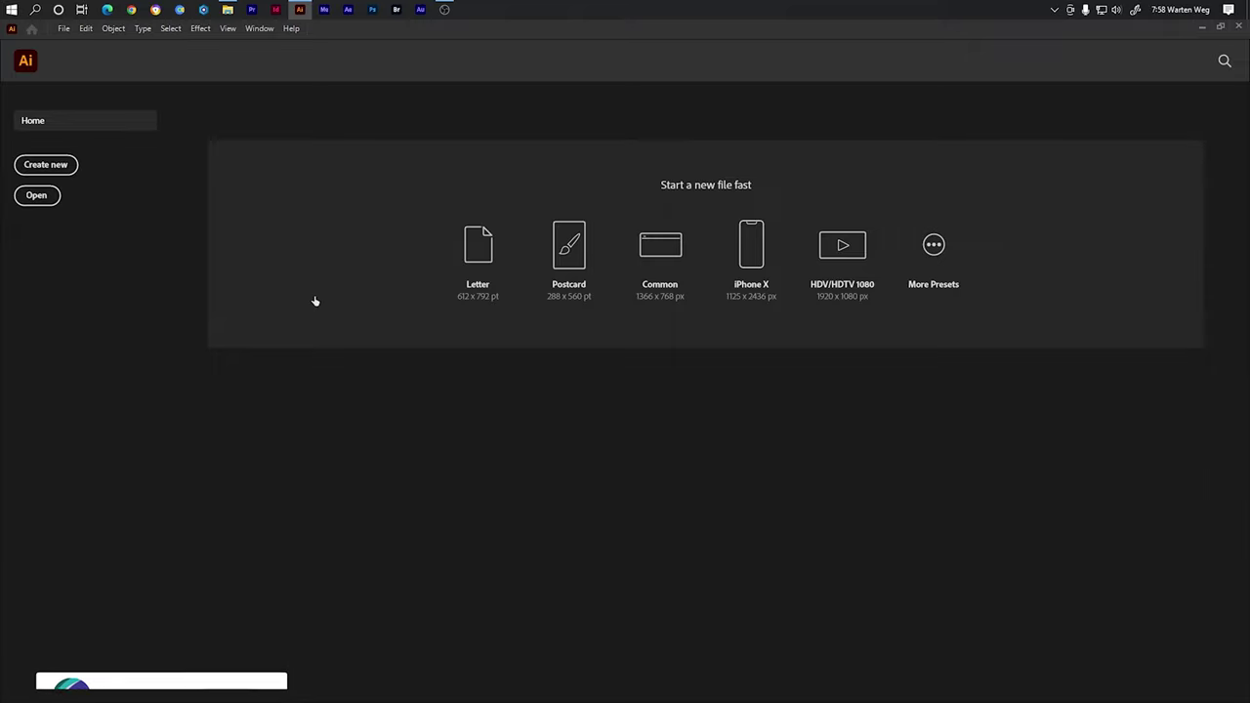
key("ctrl+alt+n")
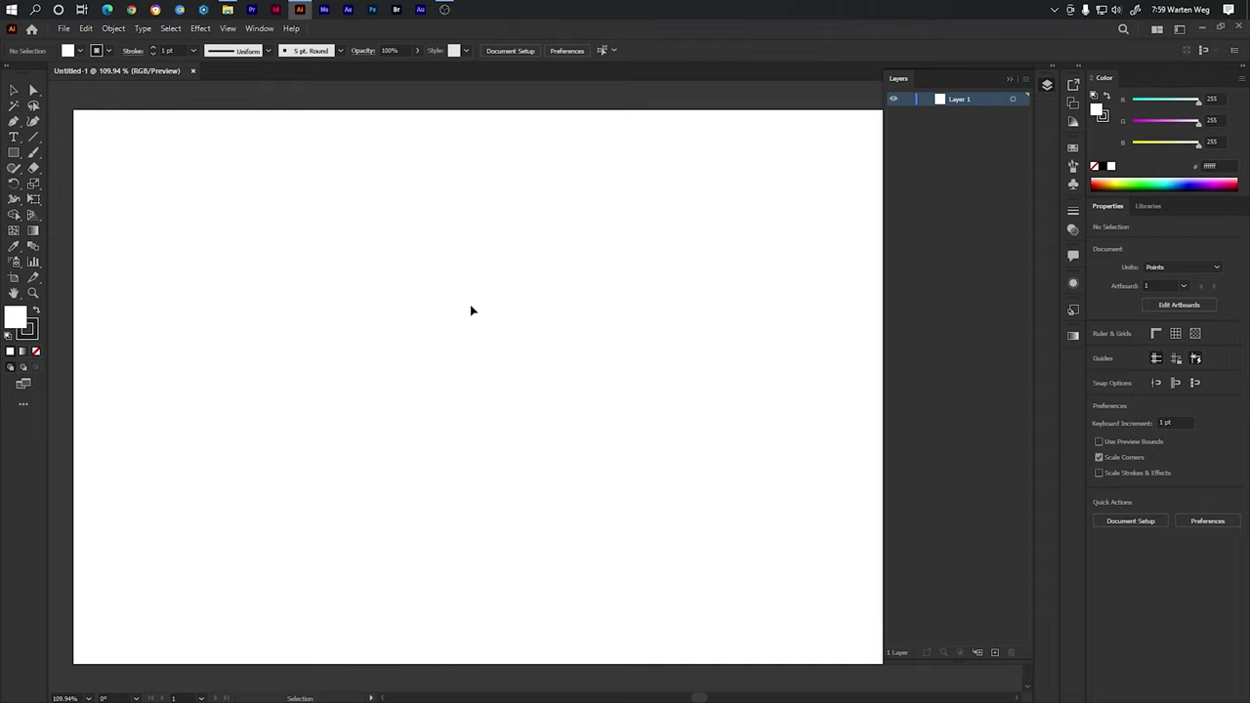
scroll(471, 311, "down", 2)
scroll(535, 317, "up", 4)
scroll(535, 317, "down", 1)
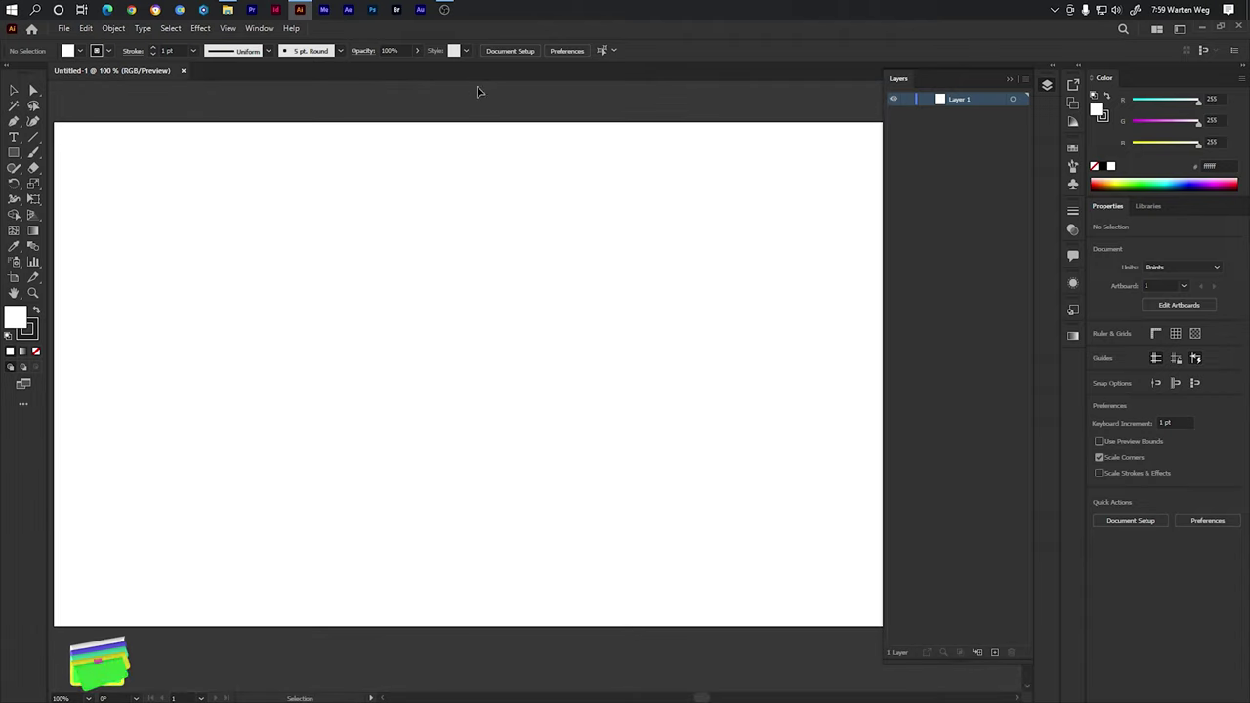
left_click(258, 29)
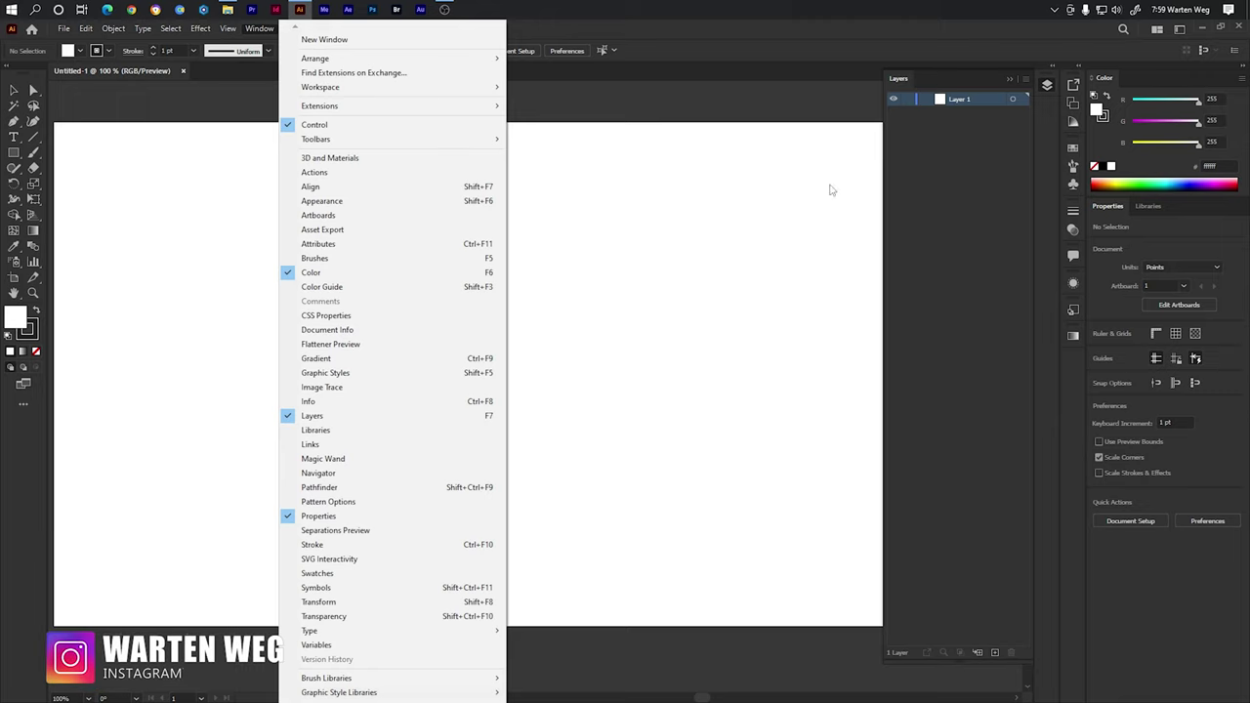
left_click(71, 115)
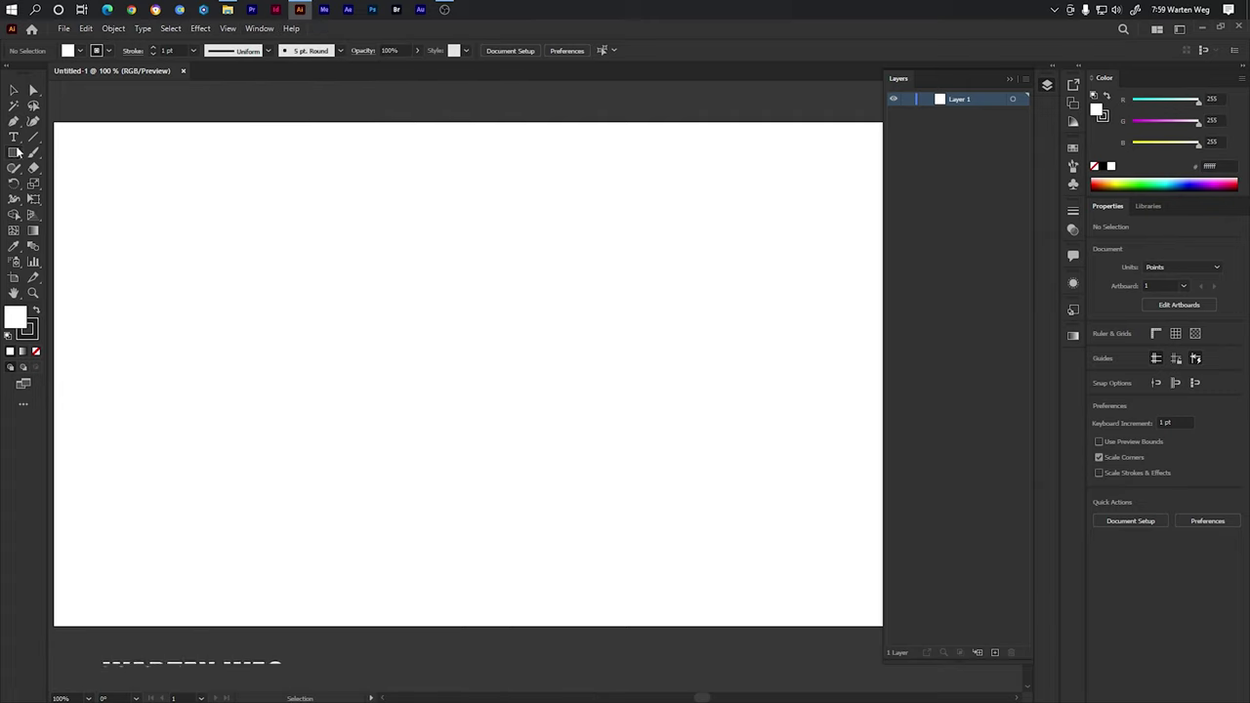
Draw a circle about 535 pt across with a 2 pt outline
left_click(14, 153)
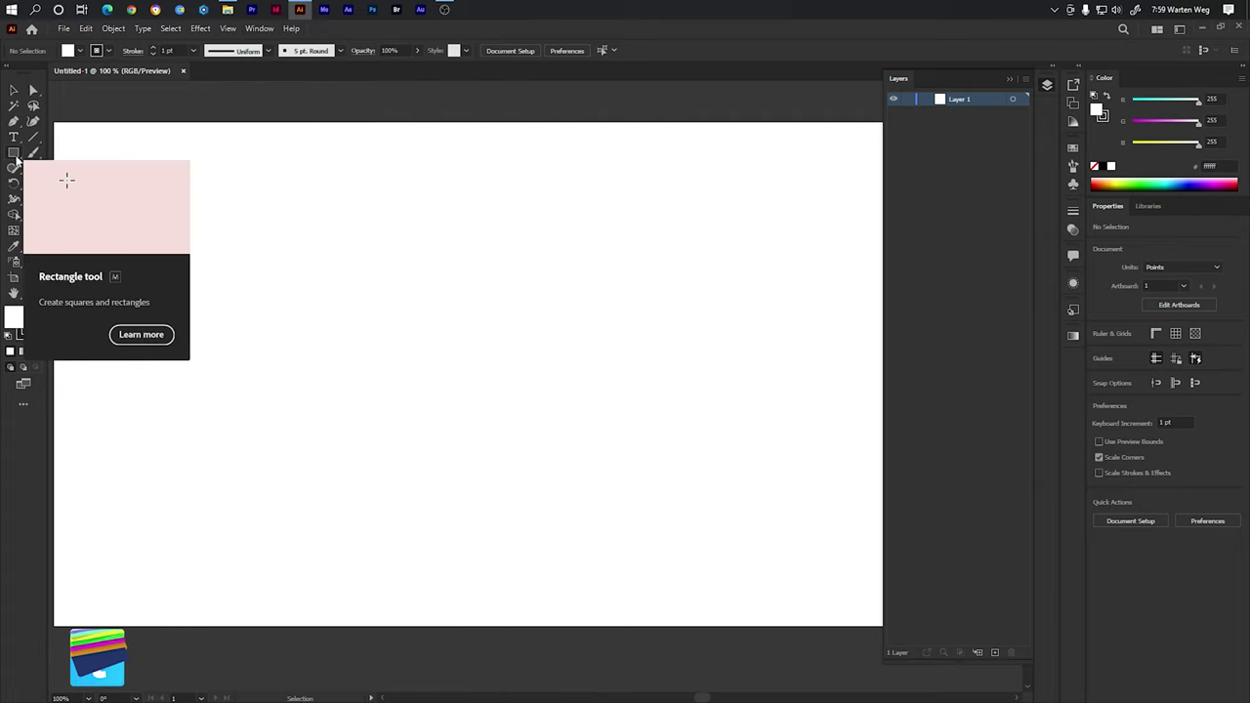
left_click(72, 184)
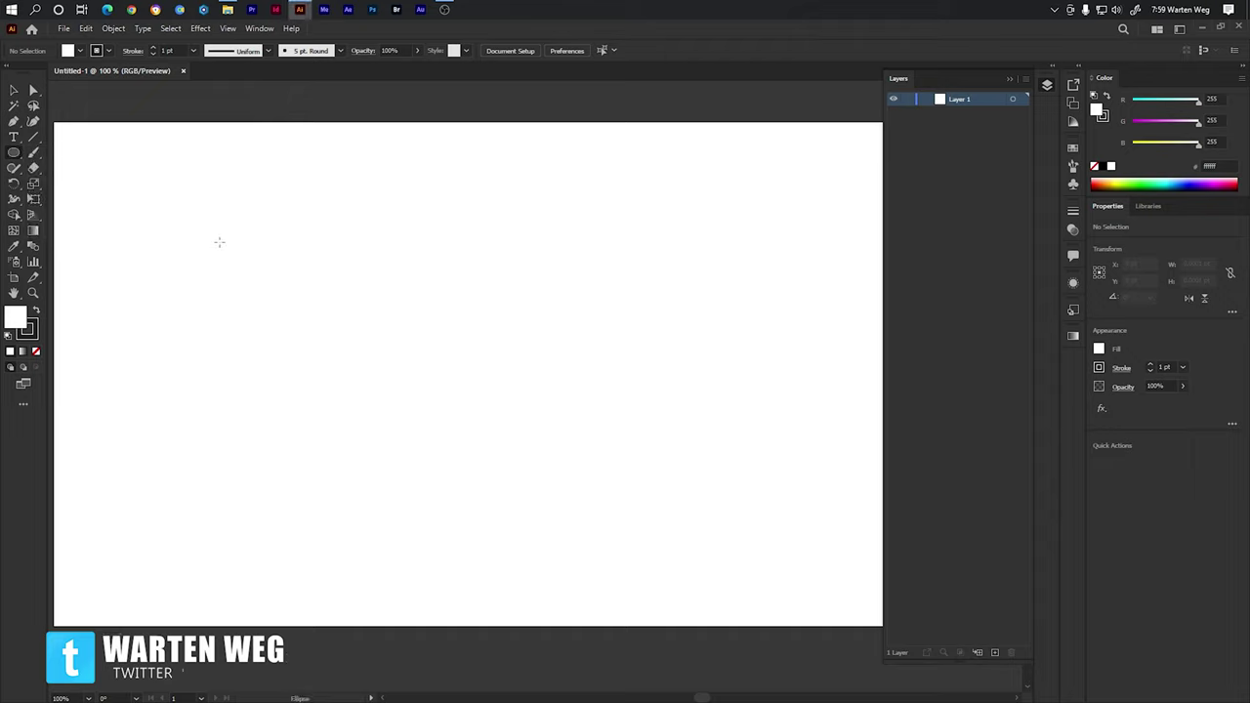
left_click_drag(217, 154, 666, 606)
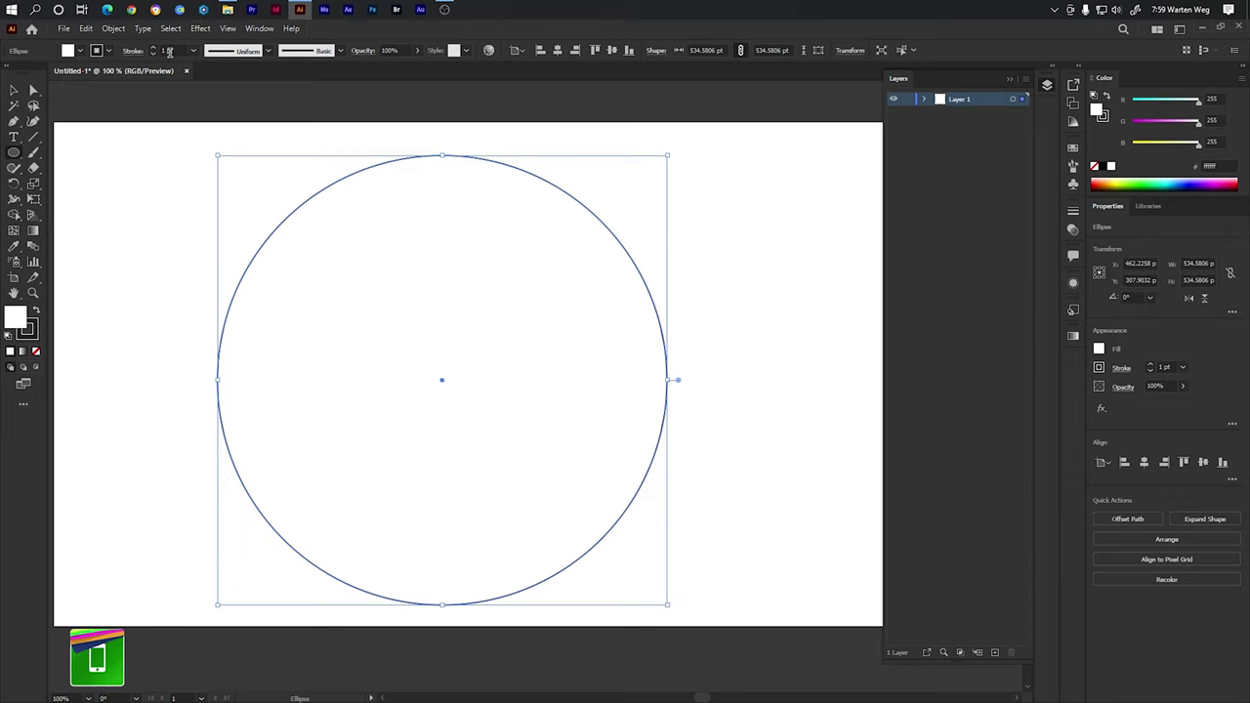
left_click(153, 48)
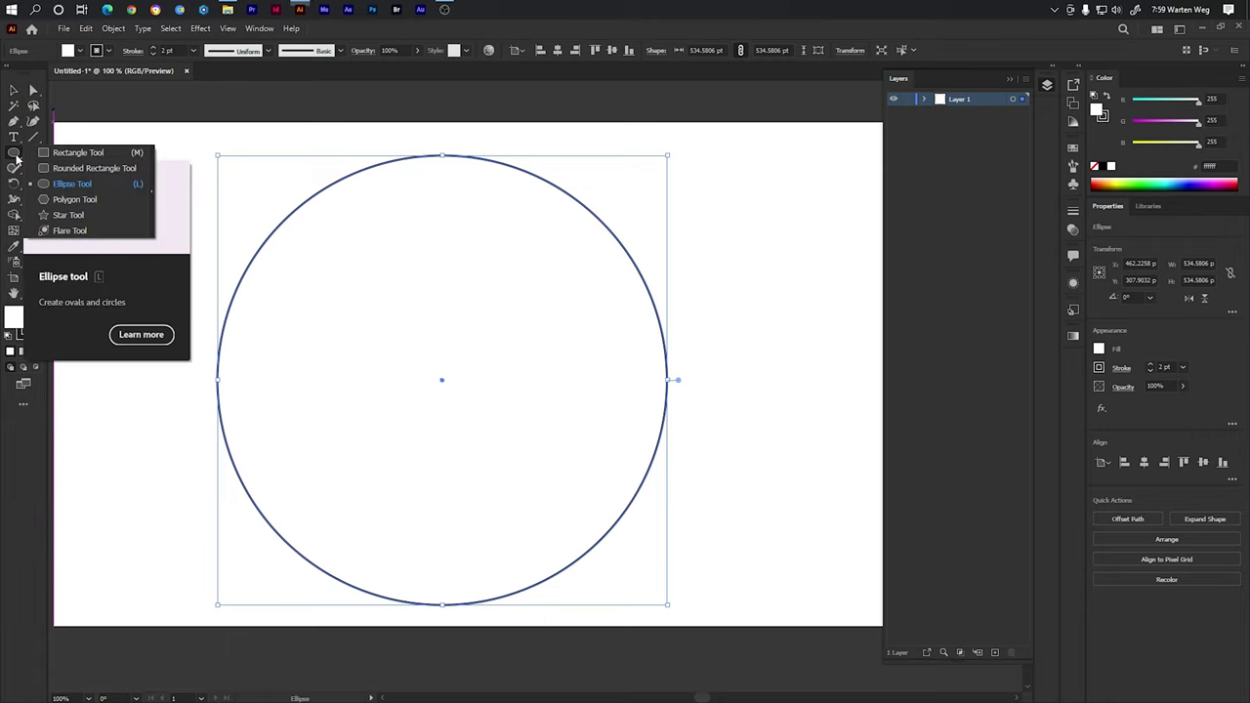
left_click_drag(16, 153, 83, 218)
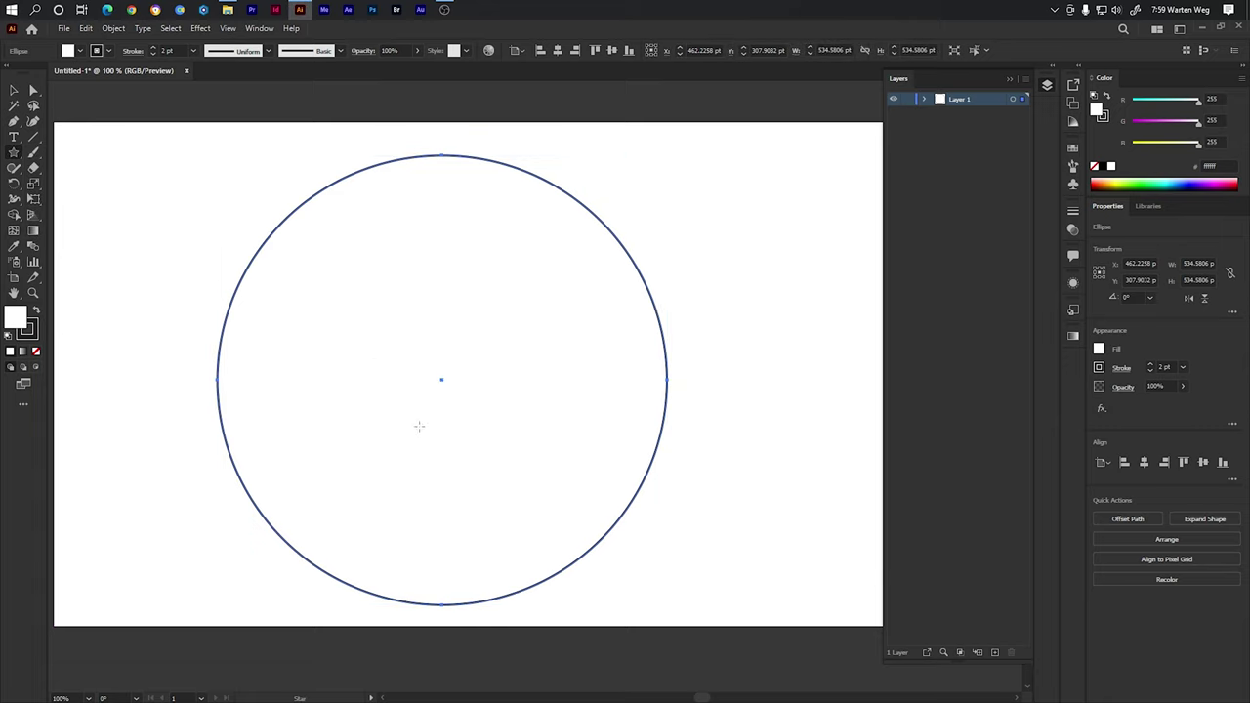
Create a 3-point star triangle, enlarge it and place its tip at the circle's bottom
left_click(400, 384)
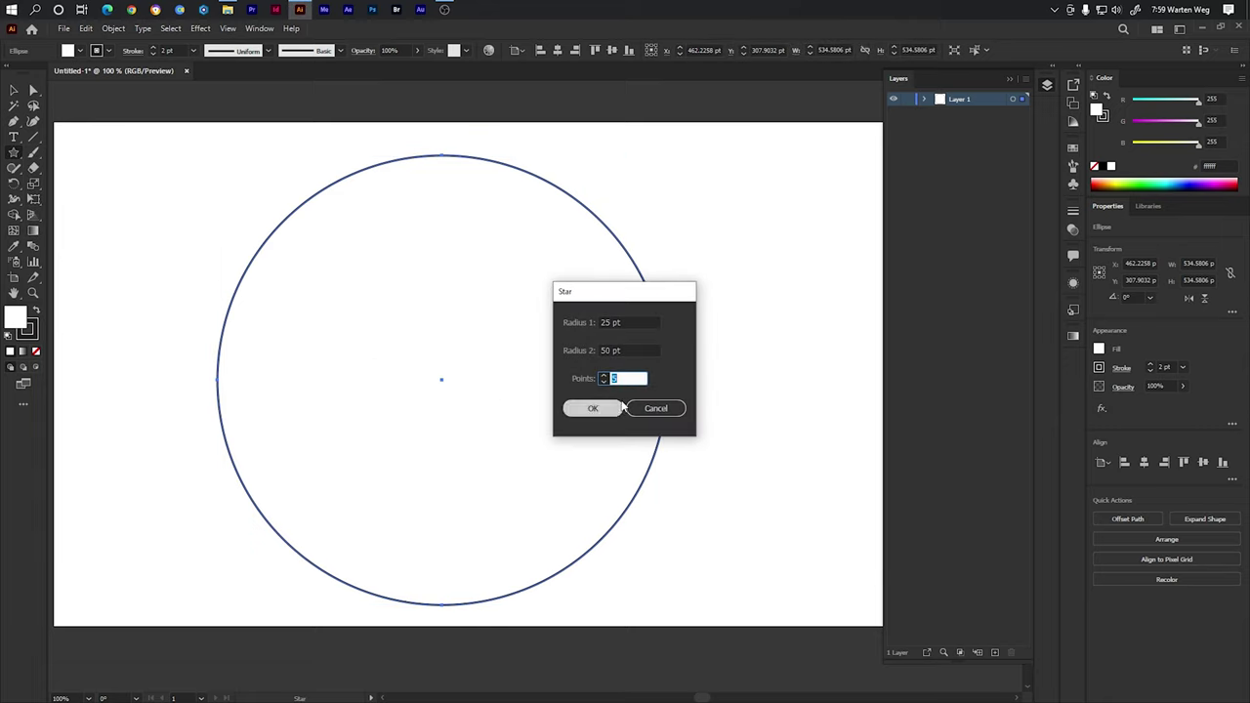
type("3")
left_click(595, 408)
left_click(12, 91)
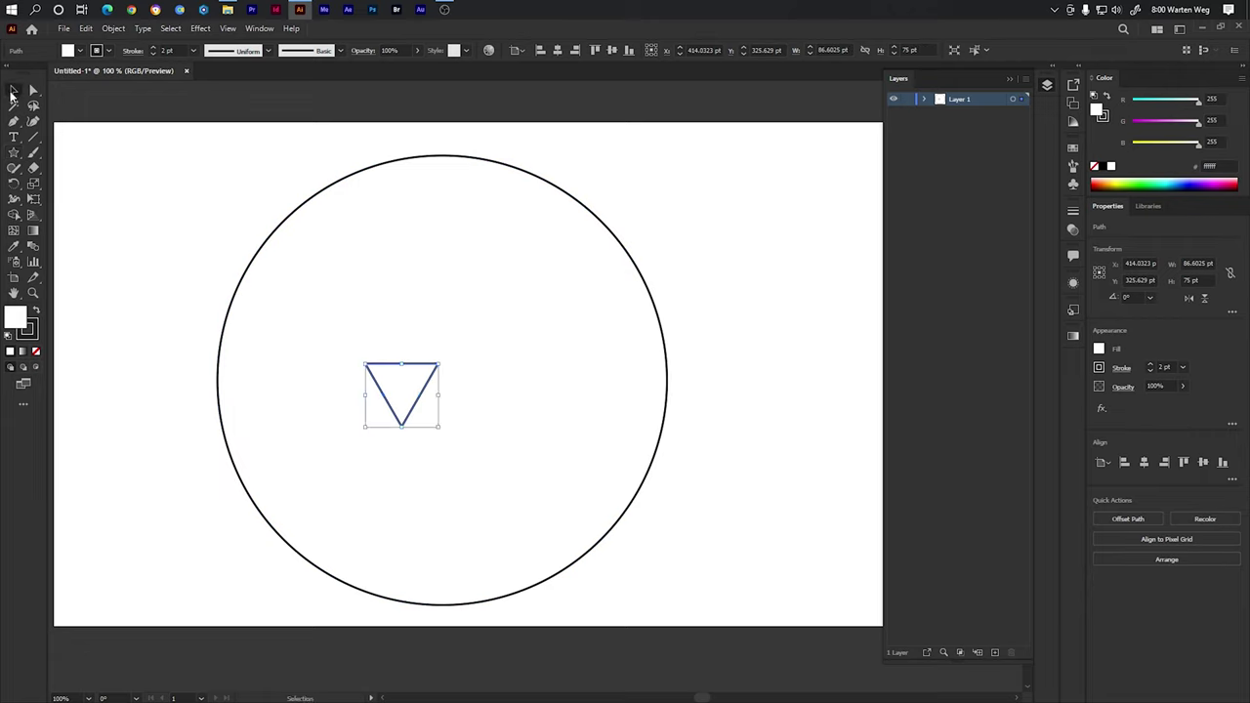
mouse_move(402, 427)
left_mouse_down()
mouse_move(444, 593)
mouse_move(454, 588)
left_mouse_up()
left_click_drag(720, 279, 215, 496)
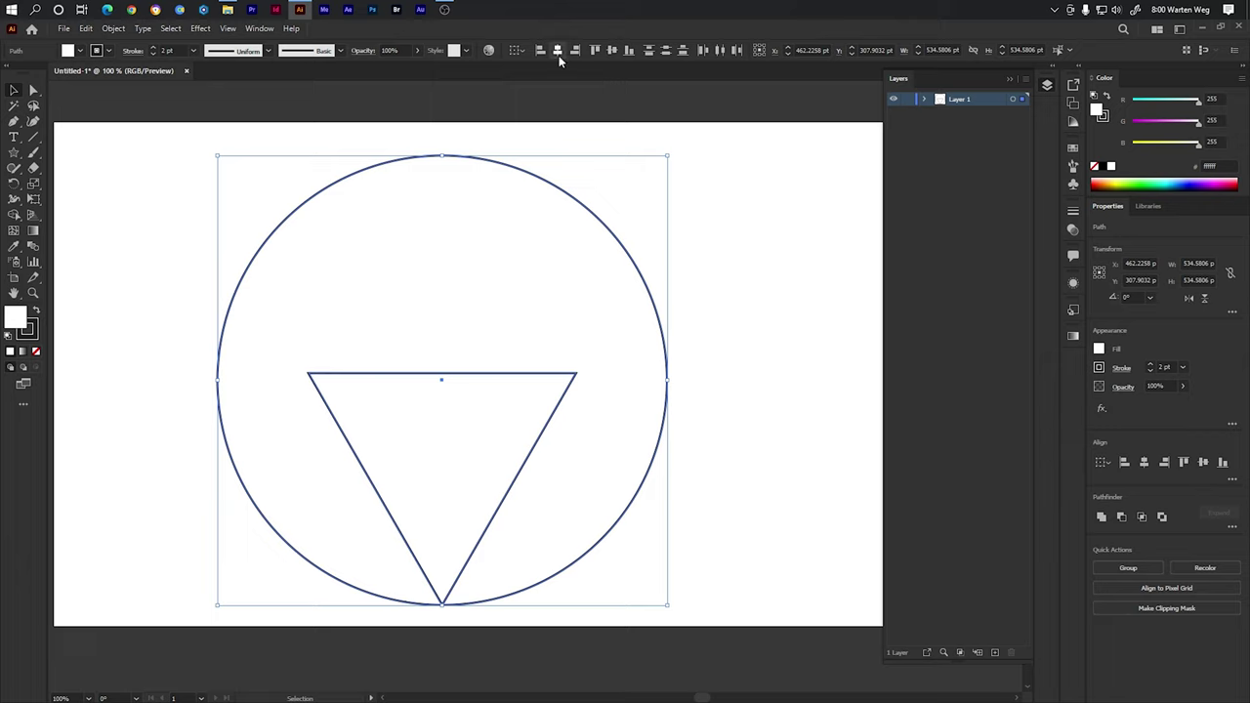
Stretch the triangle's top edge up to the circle and extend its tip onto the edge
left_click(778, 239)
left_click(443, 373)
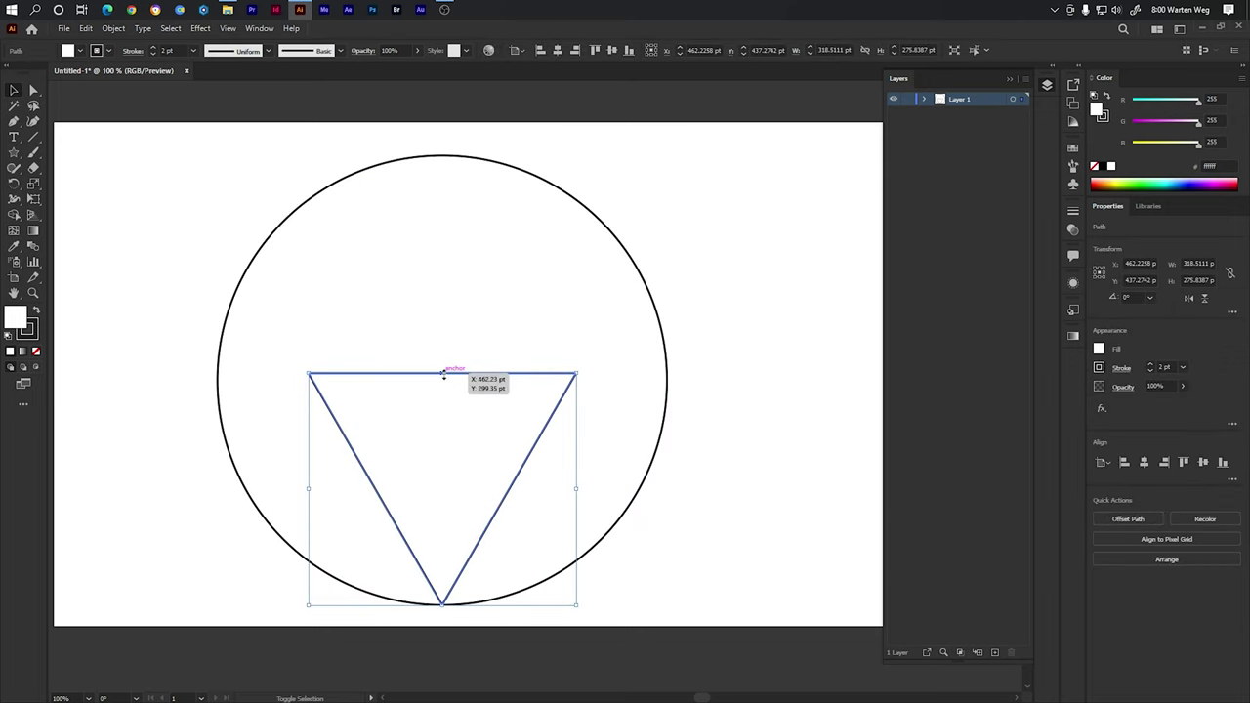
left_click_drag(444, 373, 445, 267)
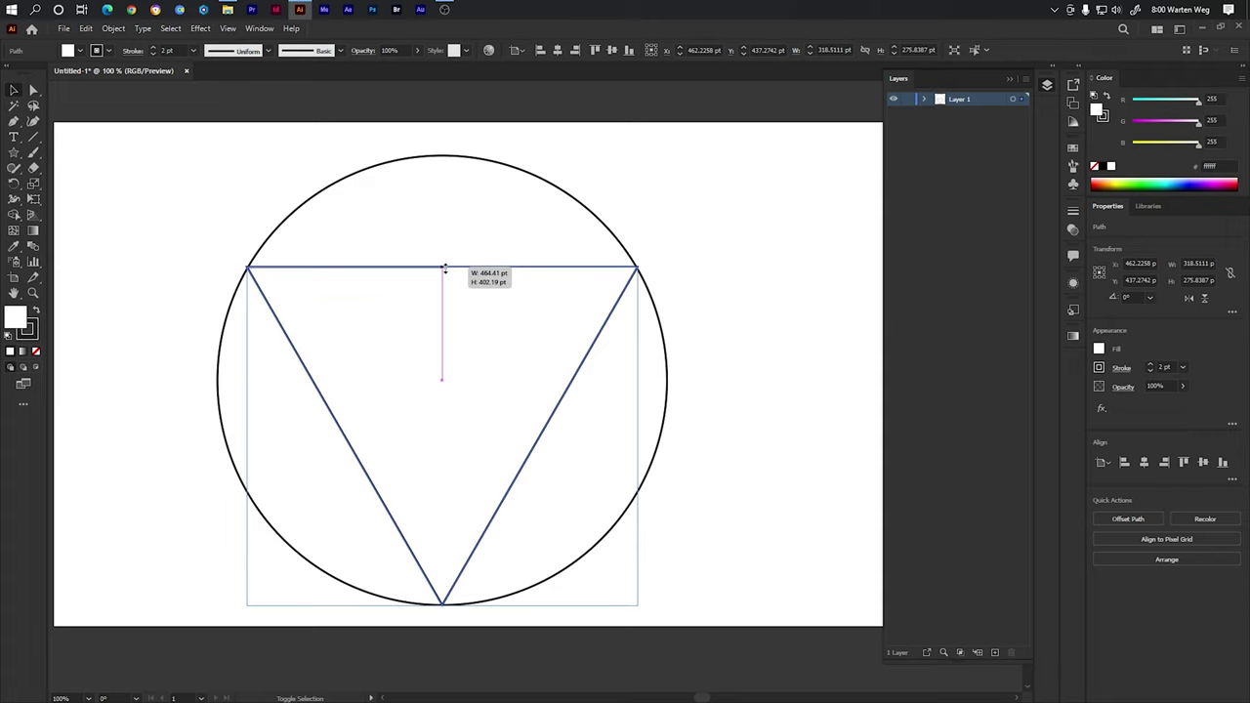
scroll(402, 642, "up", 5)
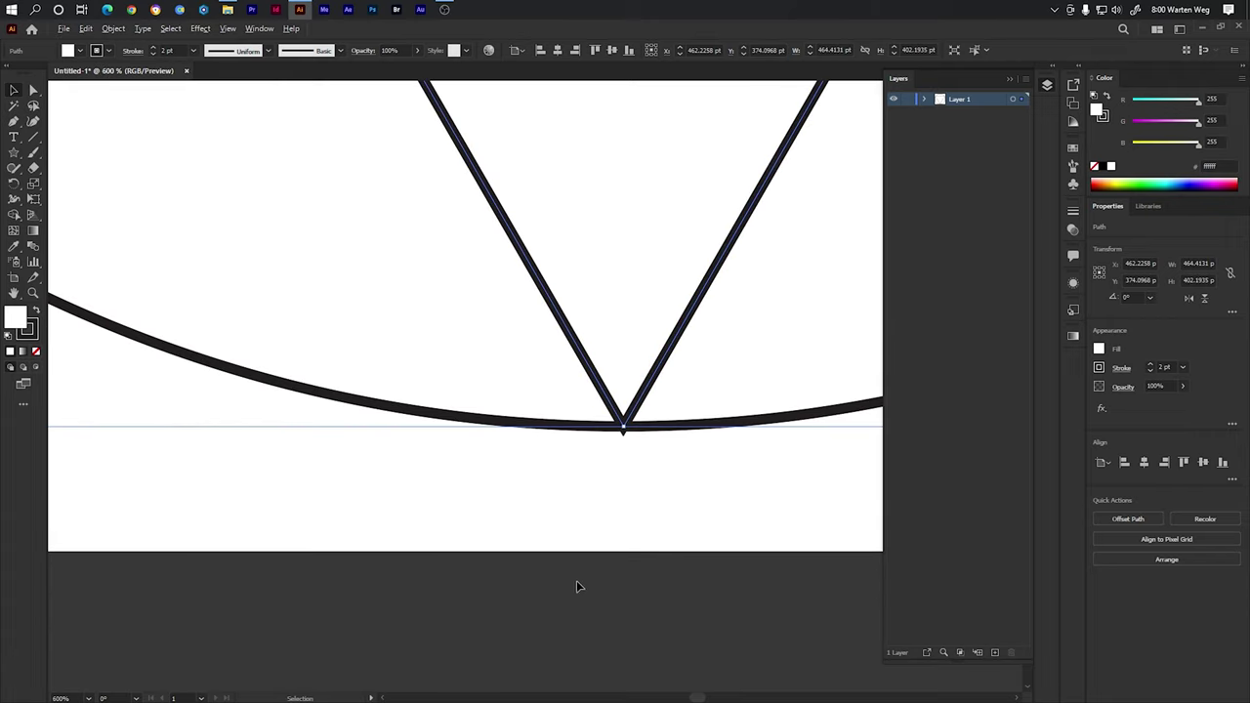
left_click_drag(618, 431, 625, 437)
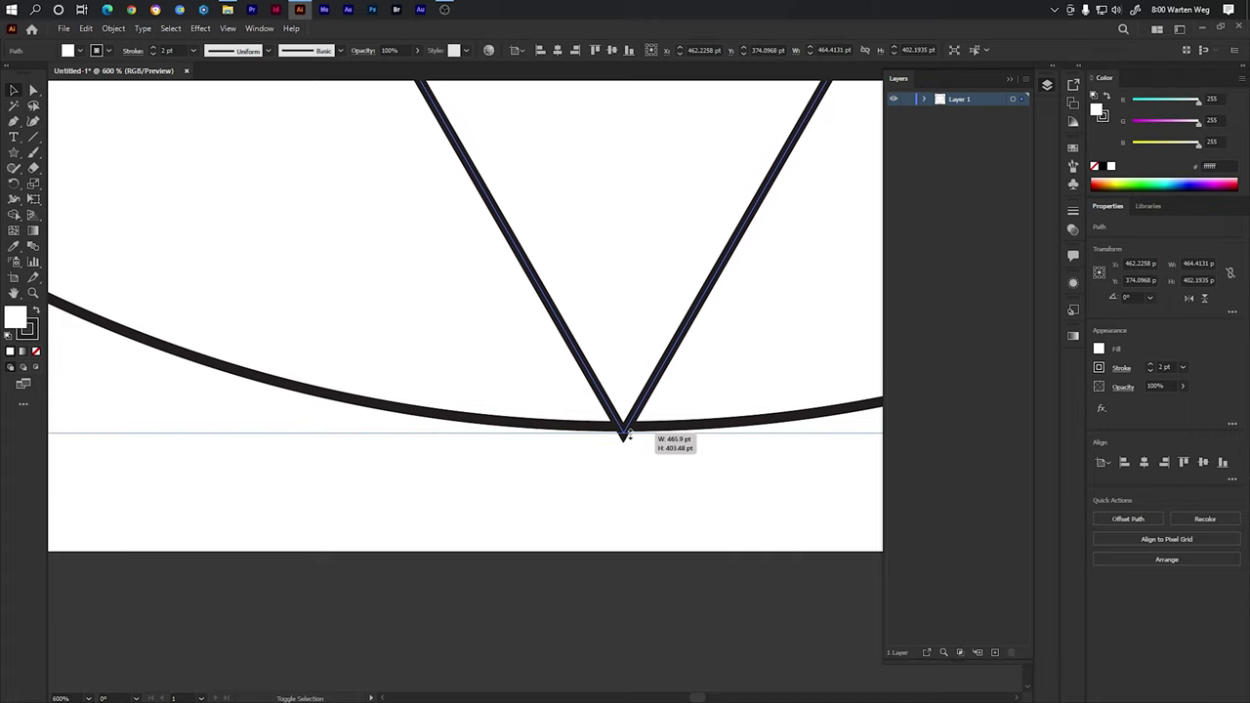
left_click_drag(625, 436, 624, 433)
Snap the triangle's bottom corner precisely onto the circle's path
key("ctrl+a")
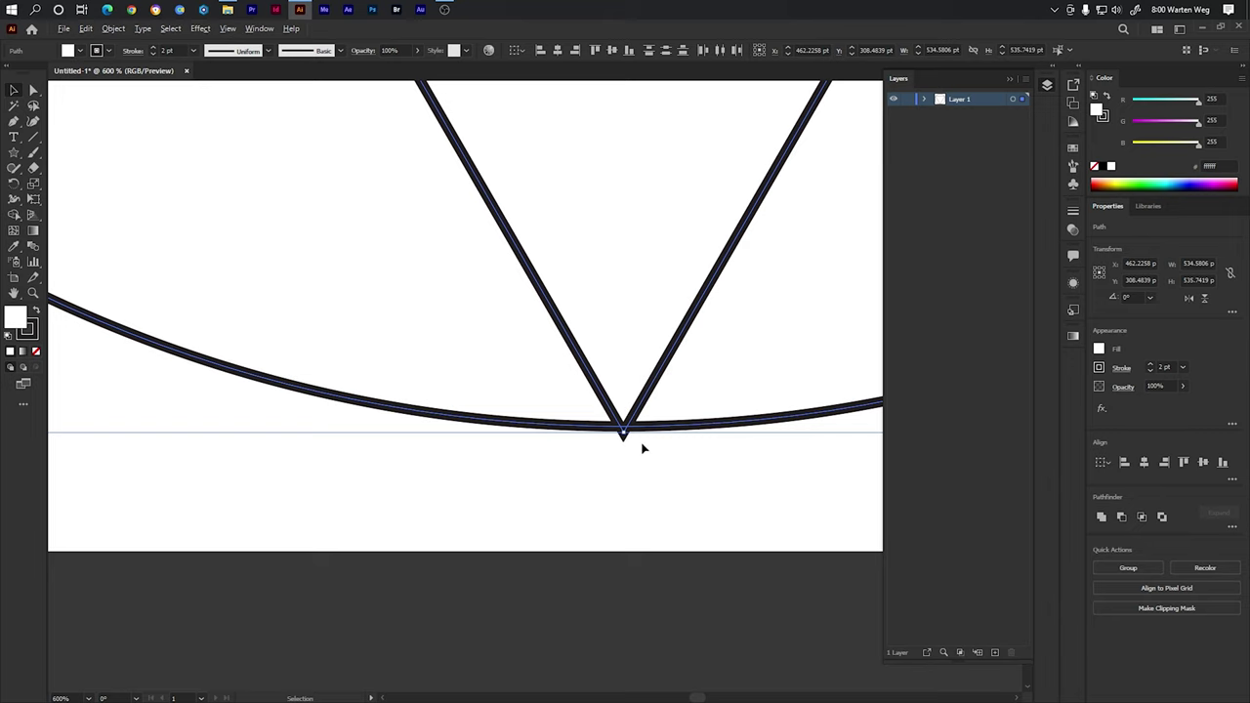
scroll(641, 446, "up", 2)
scroll(643, 448, "up", 1)
left_click(593, 502)
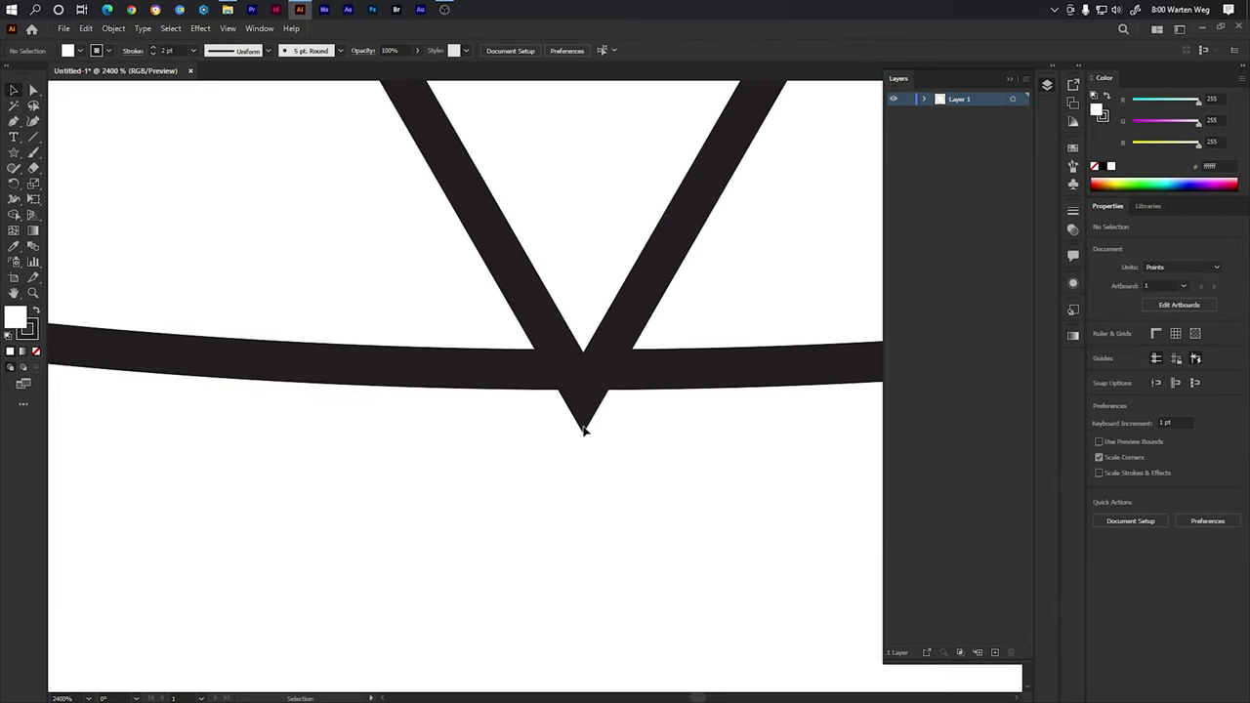
left_click(583, 414)
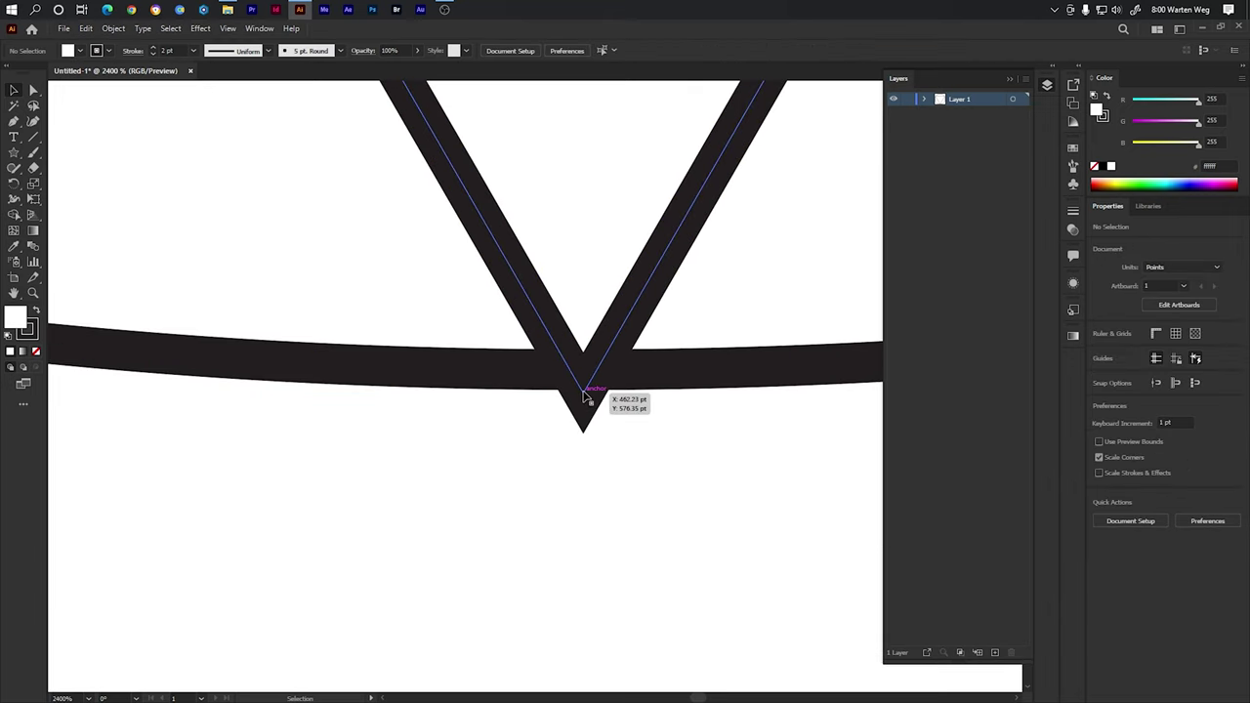
left_click_drag(584, 395, 584, 390)
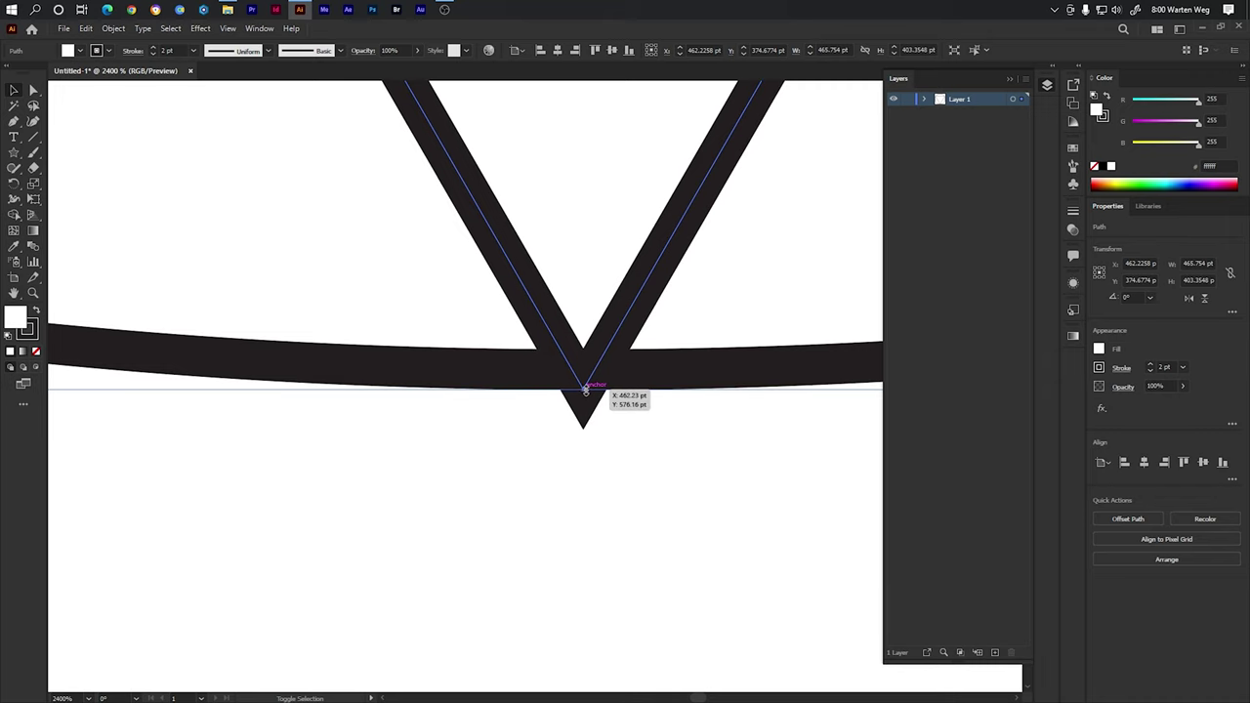
left_click(569, 442)
scroll(535, 482, "down", 5)
Draw a new circle of about 285 pt starting at the triangle's top edge
scroll(566, 459, "down", 5)
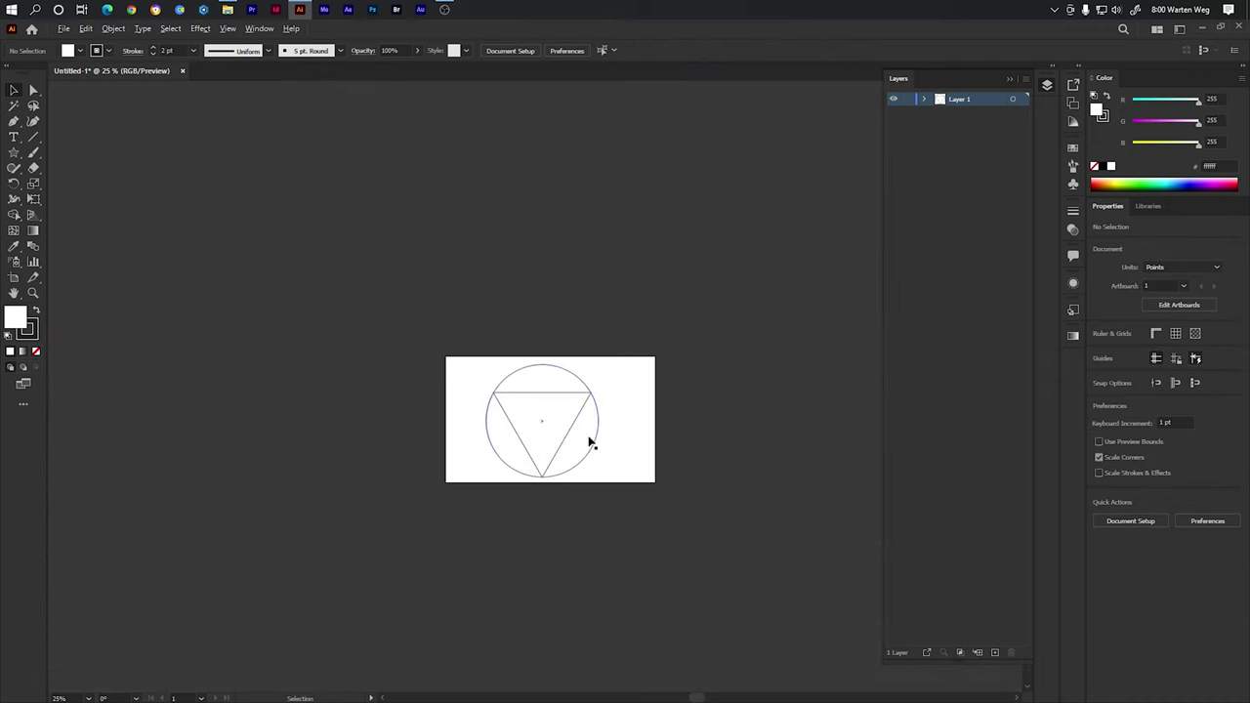
scroll(589, 439, "up", 2)
scroll(585, 398, "up", 3)
scroll(390, 209, "down", 4)
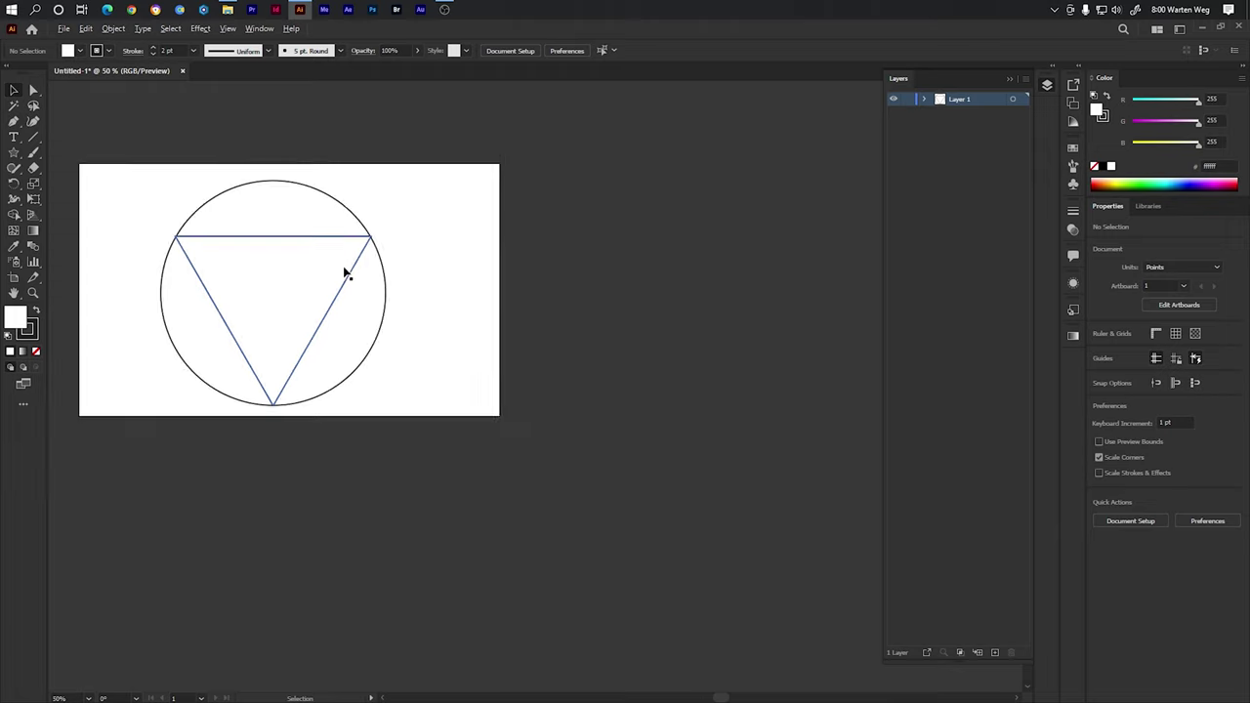
left_click_drag(270, 312, 339, 379)
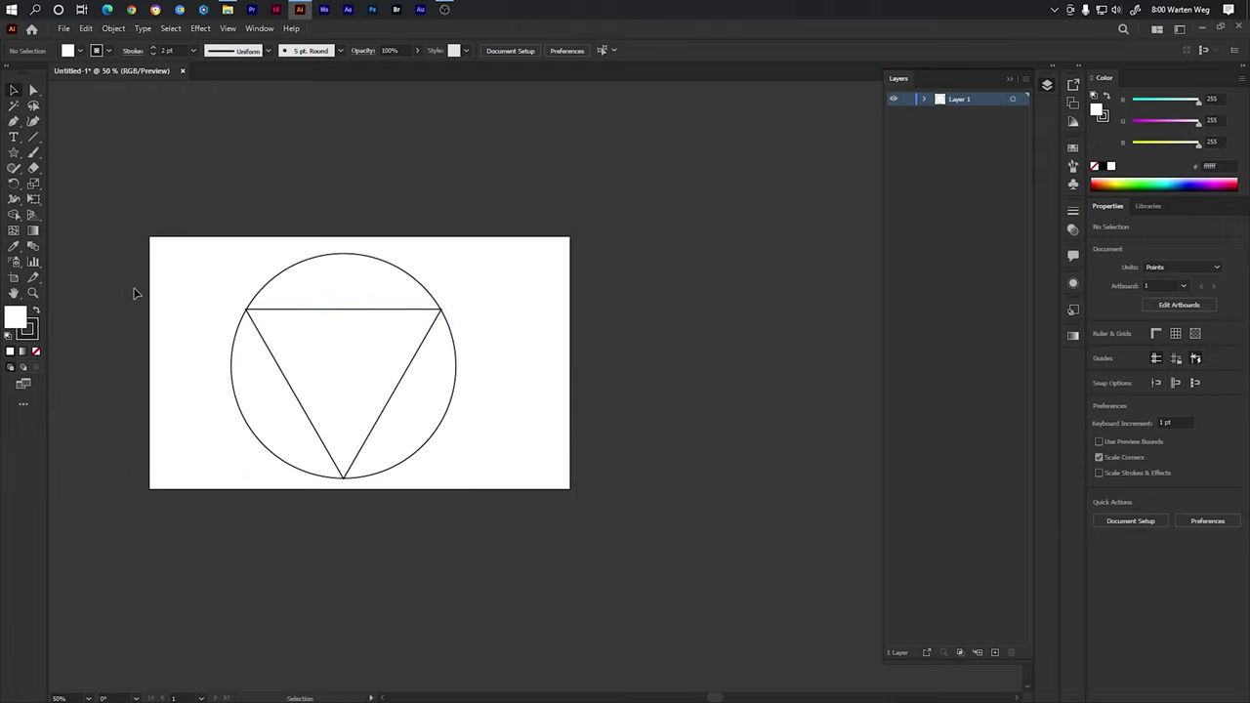
left_click_drag(13, 153, 70, 208)
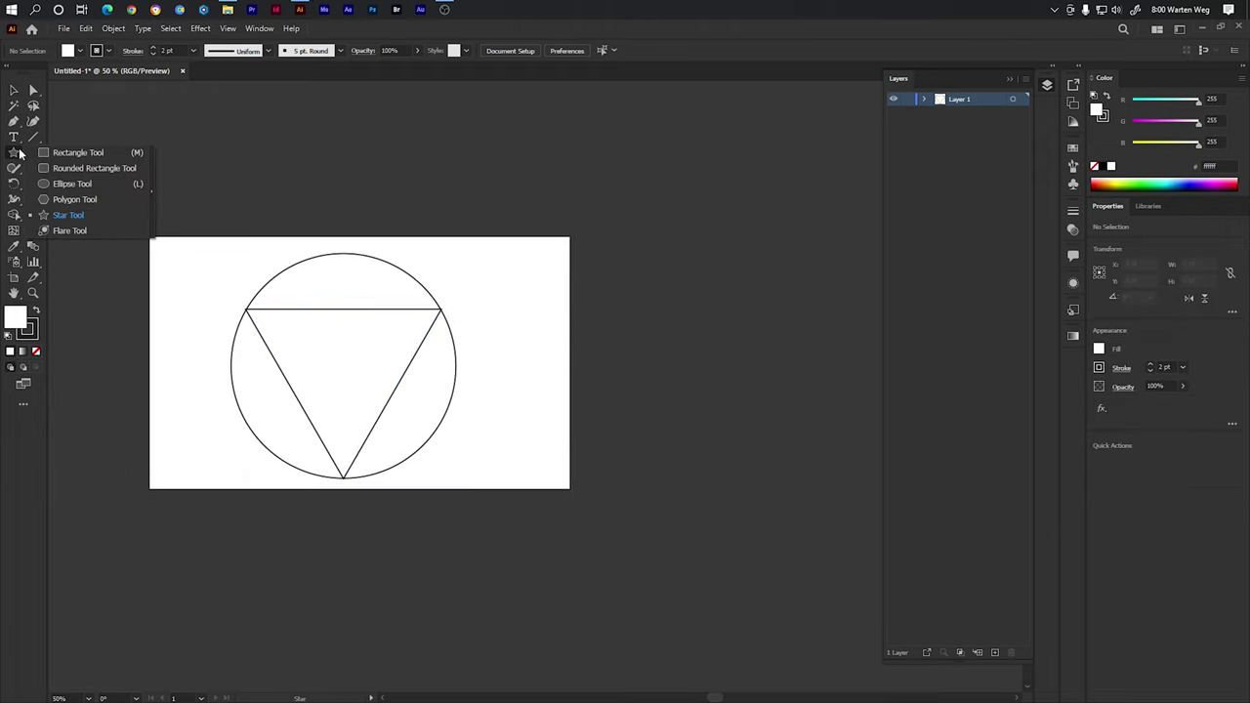
left_click(67, 210)
left_click(66, 183)
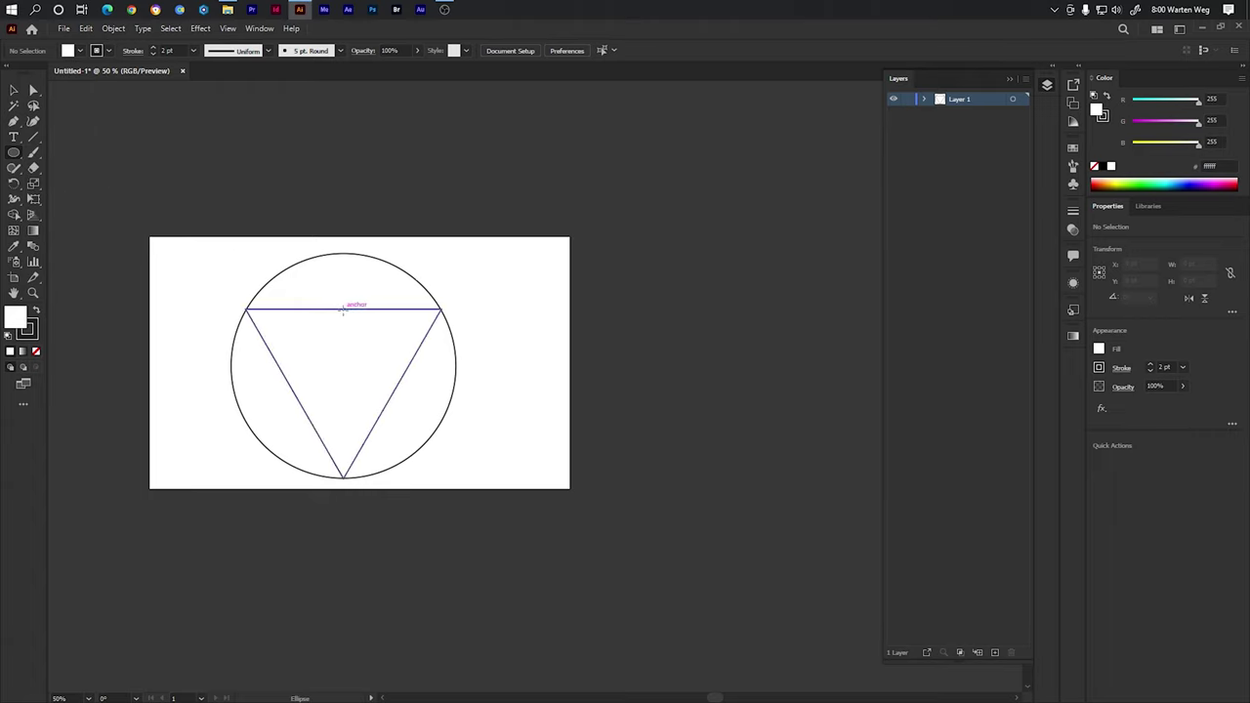
left_click_drag(343, 311, 353, 410)
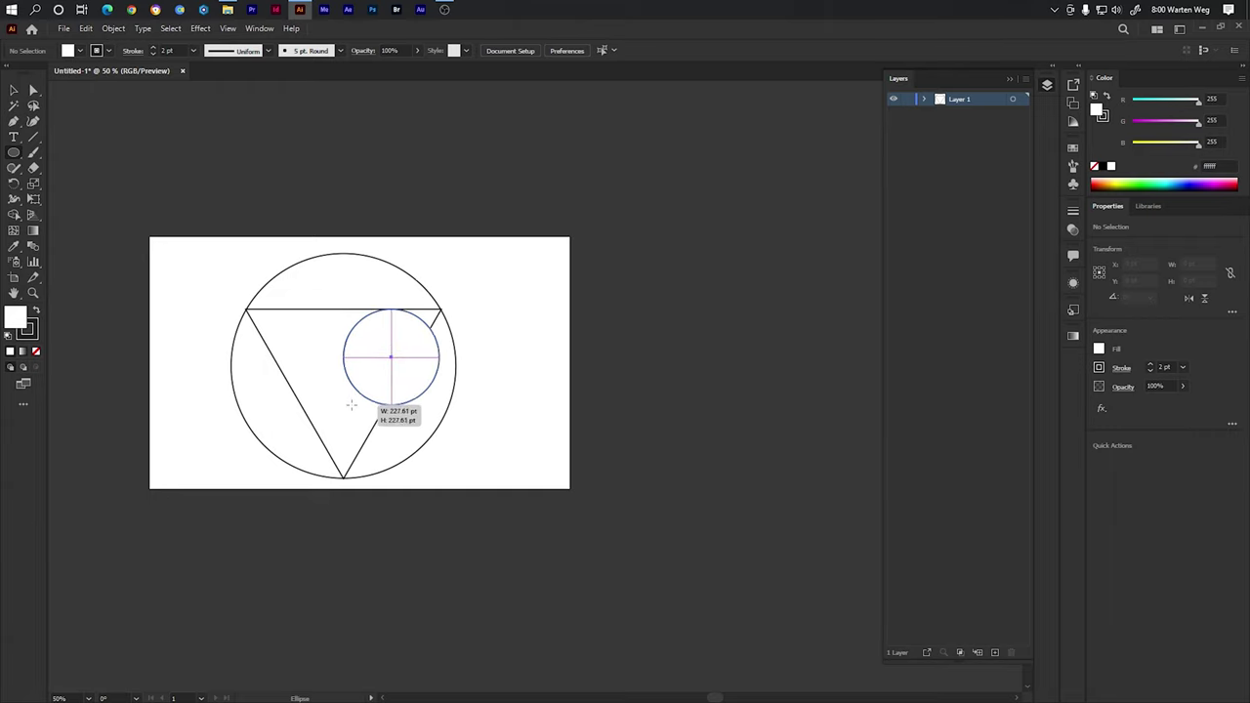
mouse_move(353, 410)
left_mouse_down()
mouse_move(379, 369)
mouse_move(343, 398)
left_mouse_up()
Move and resize the circle to 269.45 pt so it touches all three triangle sides
left_click(13, 89)
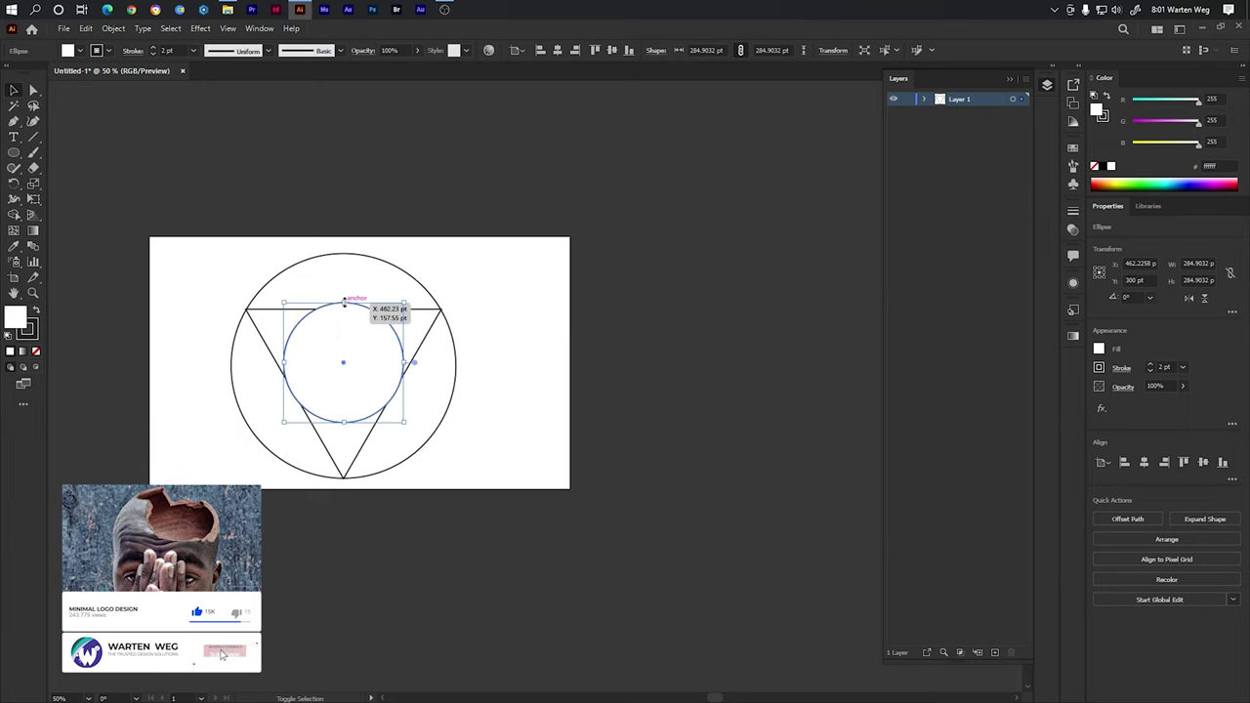
left_click_drag(344, 302, 343, 310)
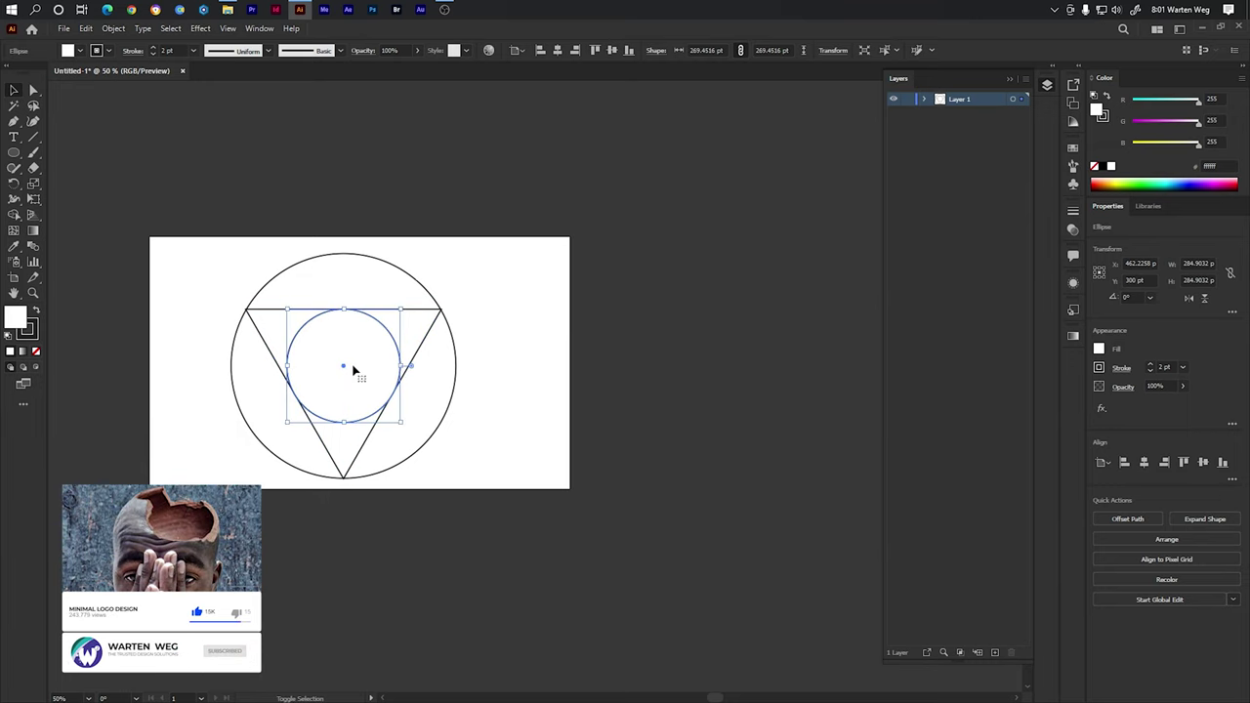
scroll(328, 459, "up", 3)
left_click_drag(380, 364, 380, 366)
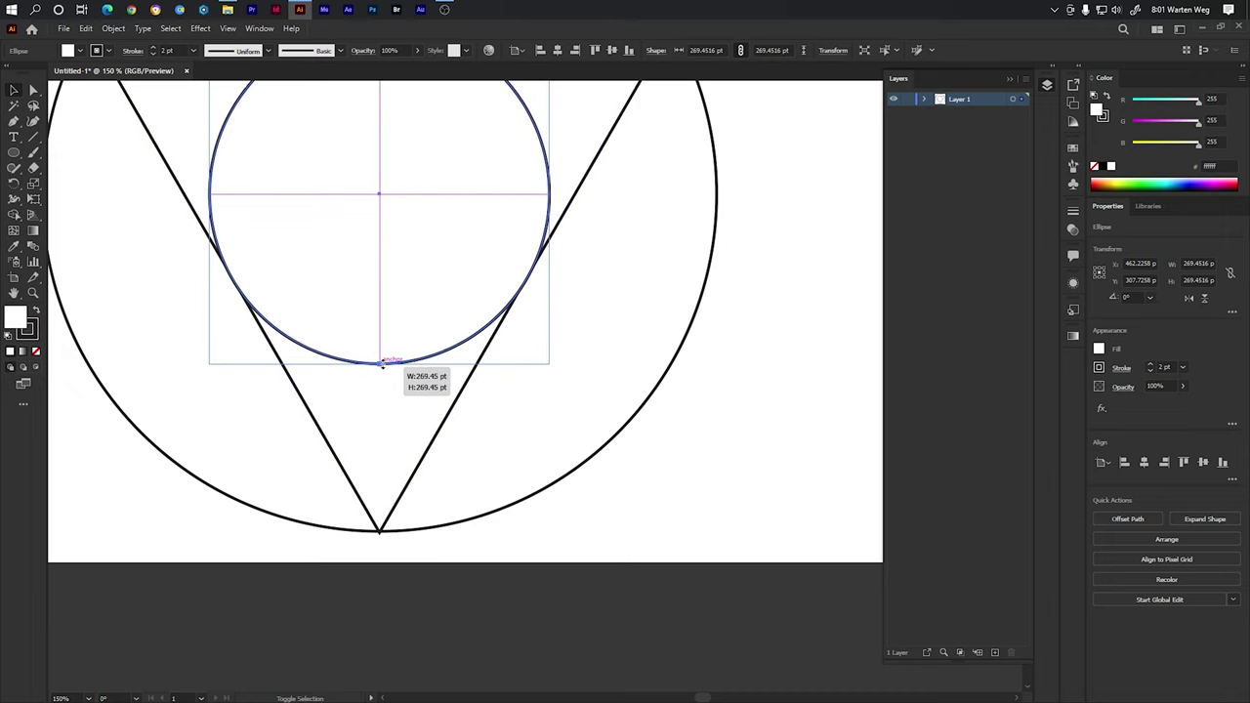
left_click_drag(381, 365, 383, 364)
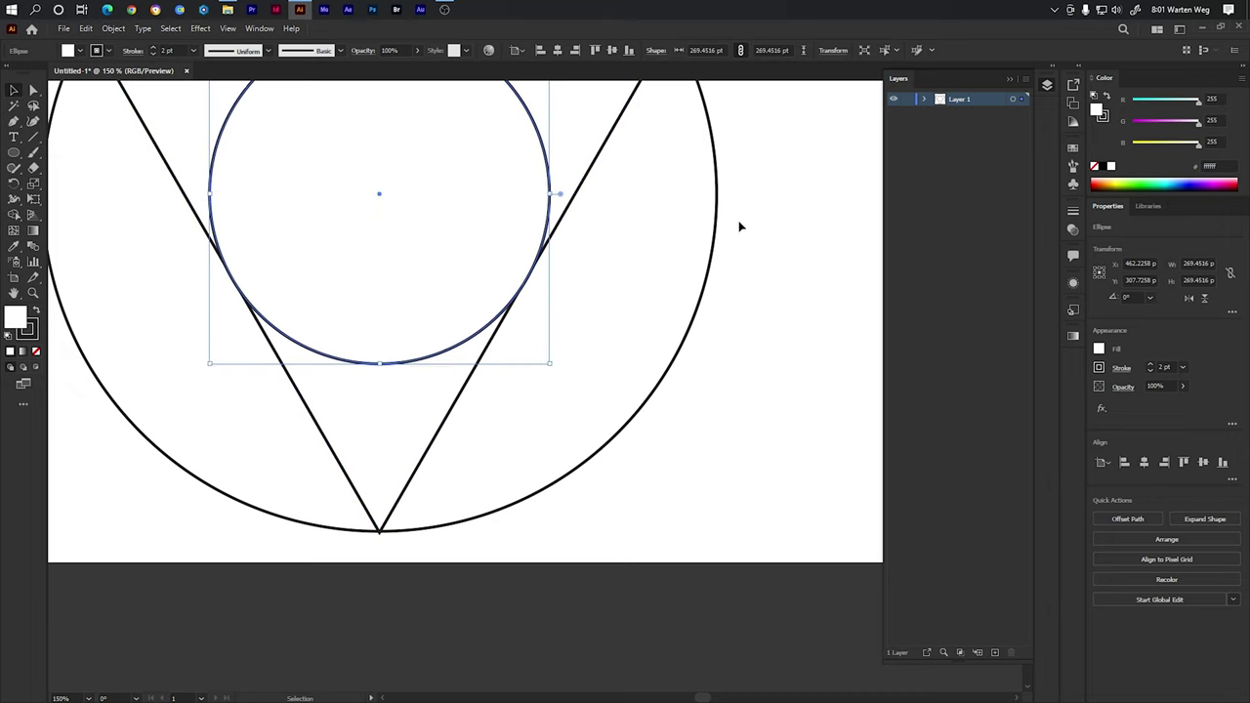
left_click_drag(744, 204, 65, 482)
scroll(267, 382, "up", 3)
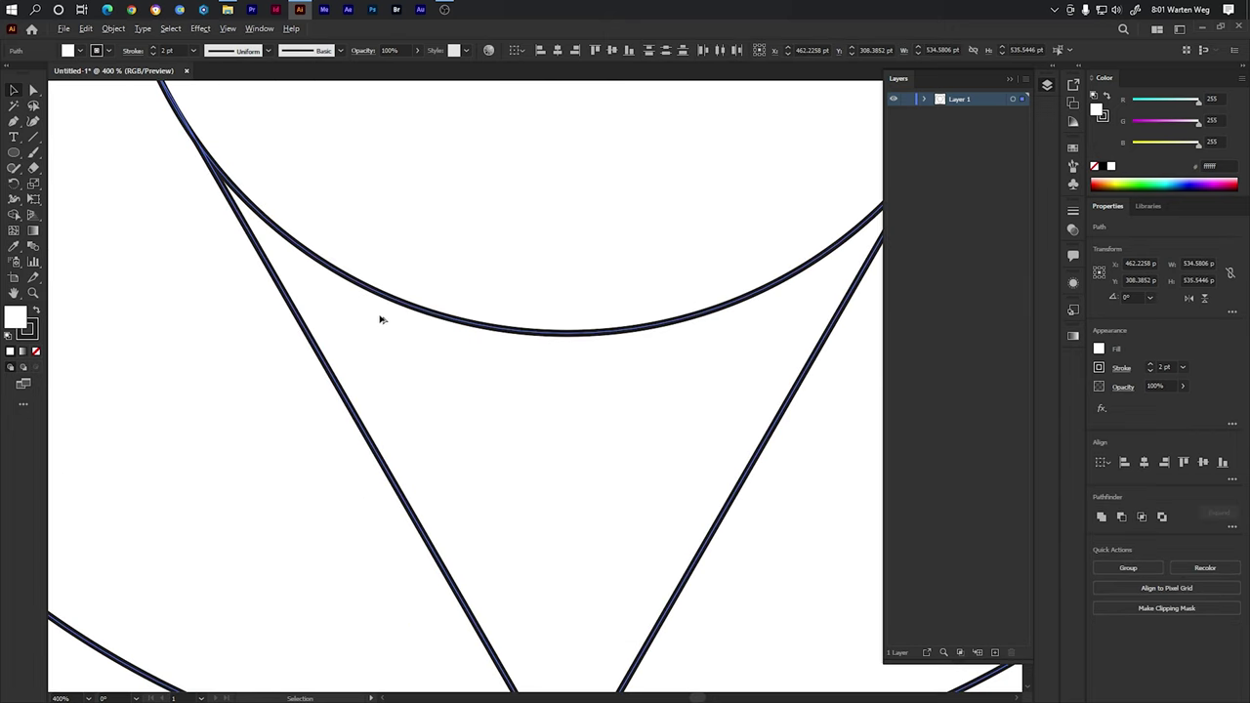
key("ctrl+0")
scroll(544, 276, "up", 5)
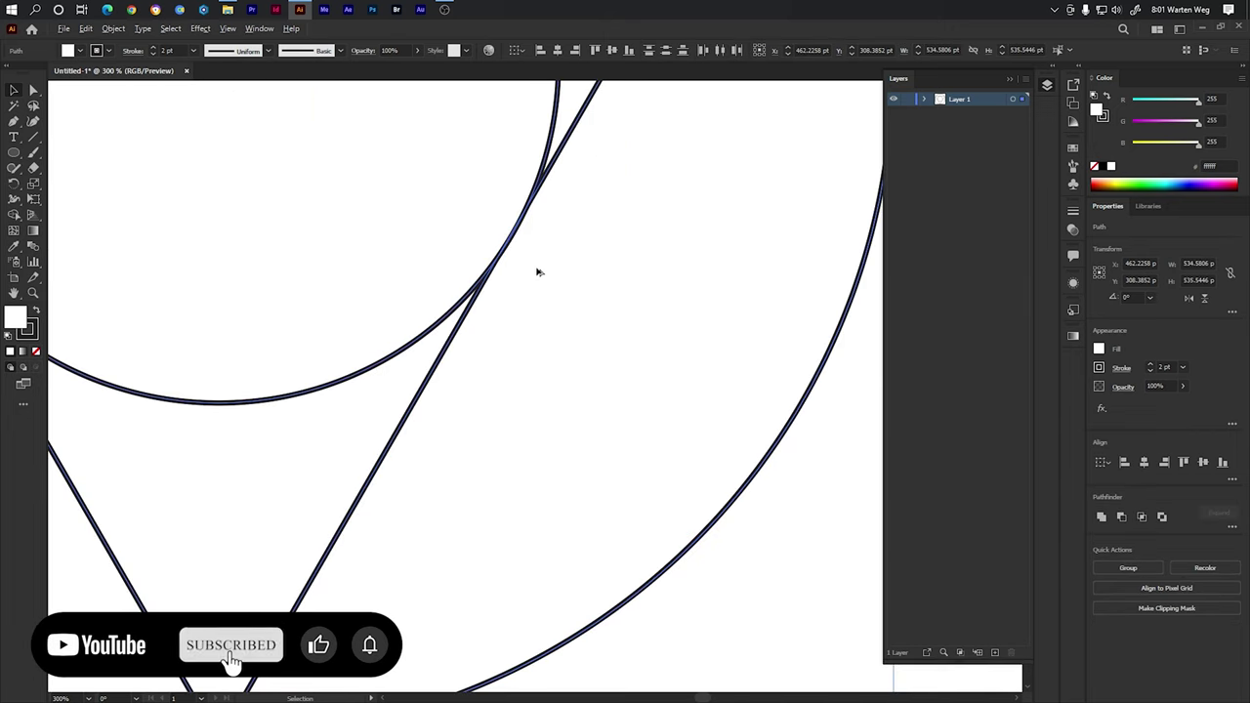
key("ctrl+0")
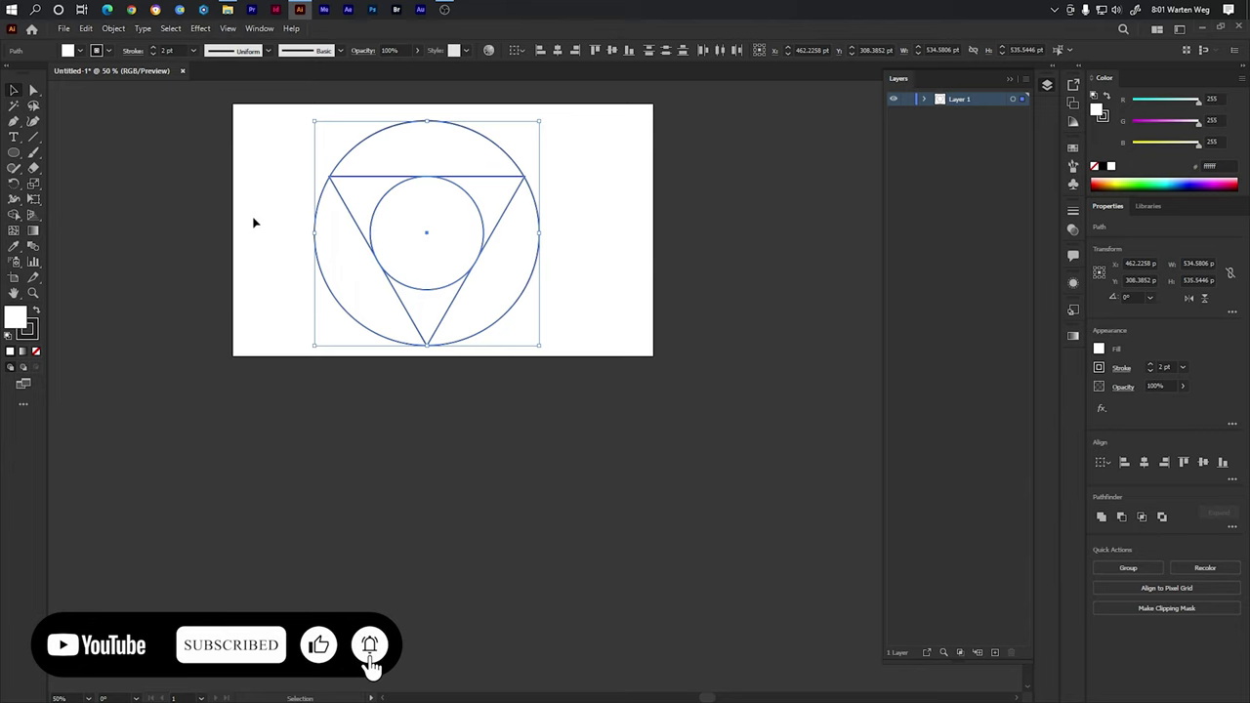
Select the inner circle and expand Layer 1 to list its two ellipses and path
left_click(252, 207)
left_click_drag(252, 205, 636, 296)
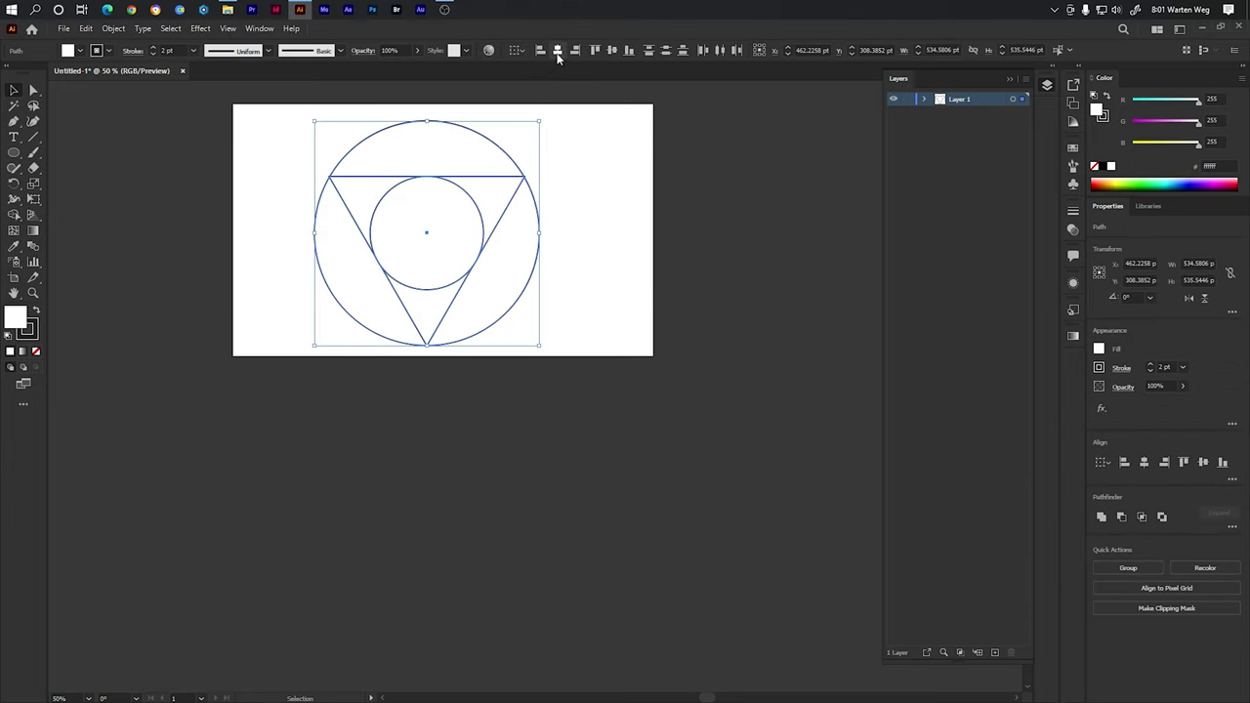
left_click(606, 183)
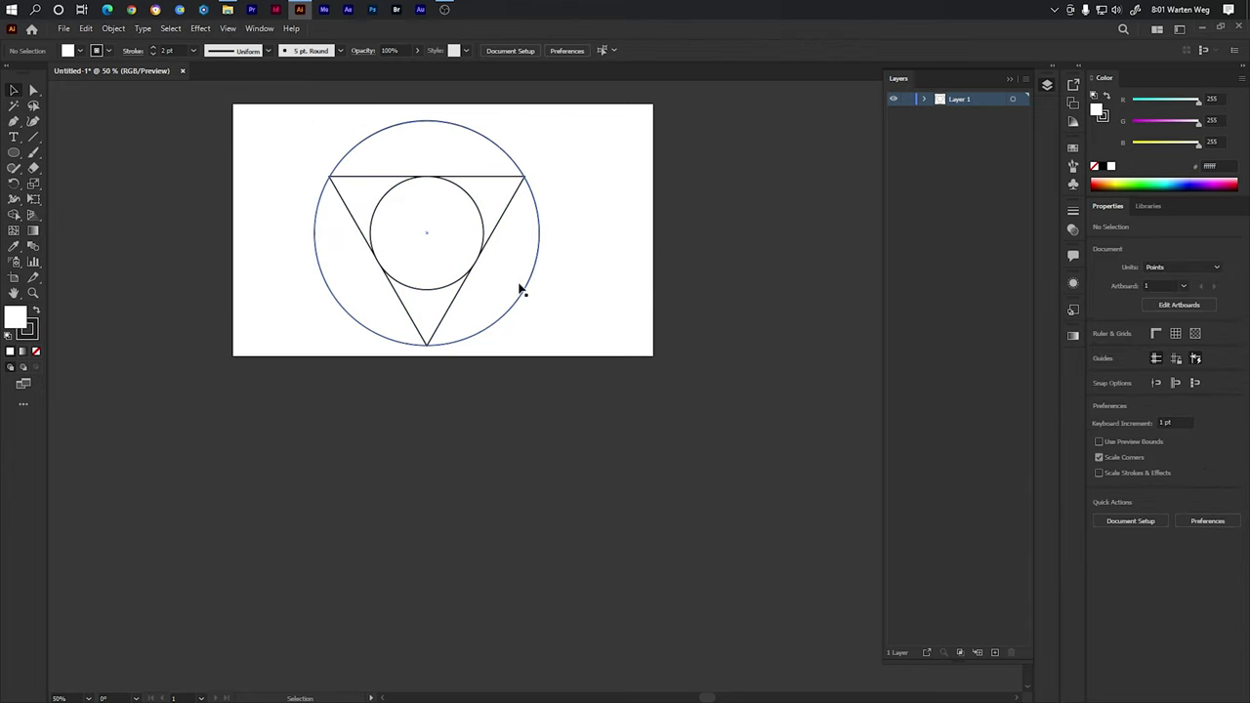
left_click(422, 234)
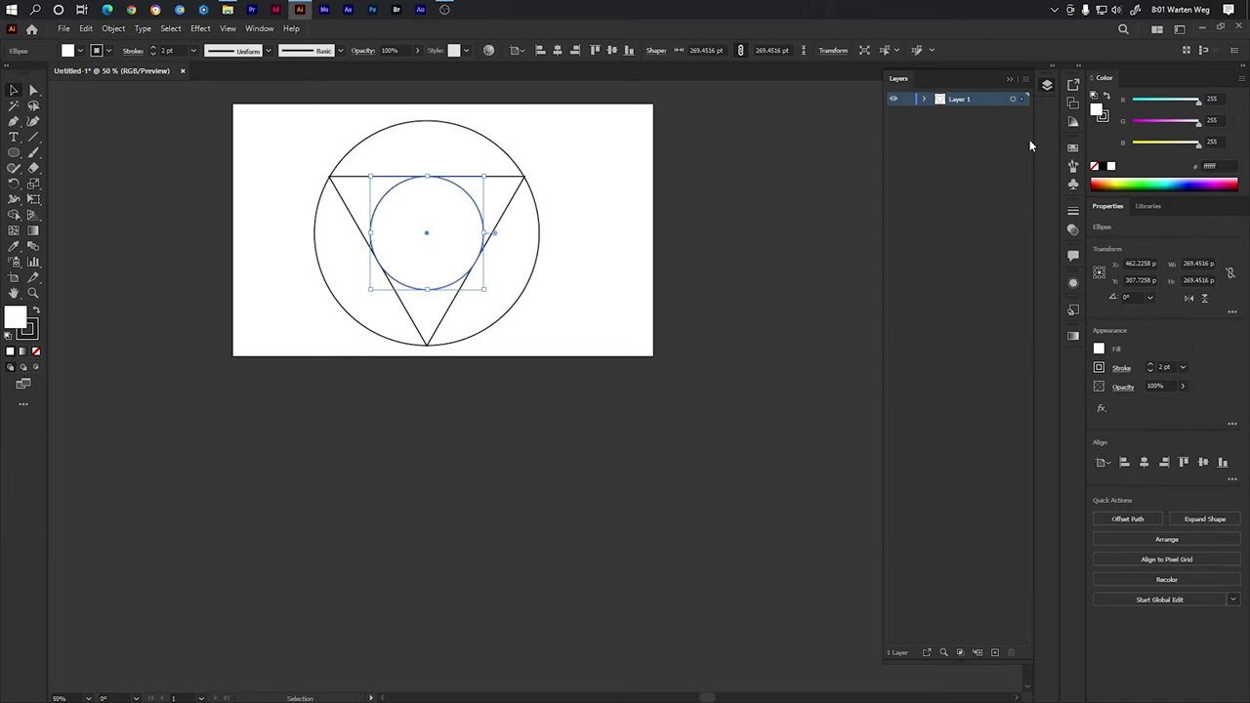
left_click(978, 115)
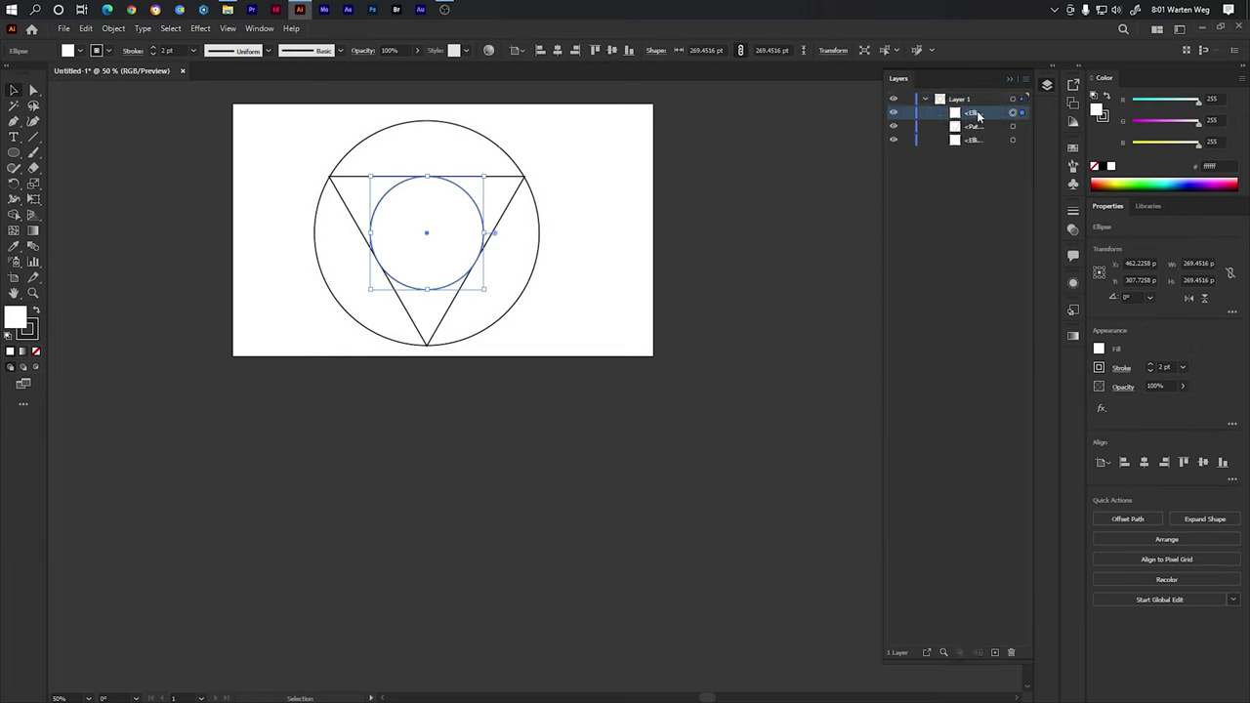
Add a concentric copy of the inner circle shrunk to about 219.9 pt, layered above it
key("Return")
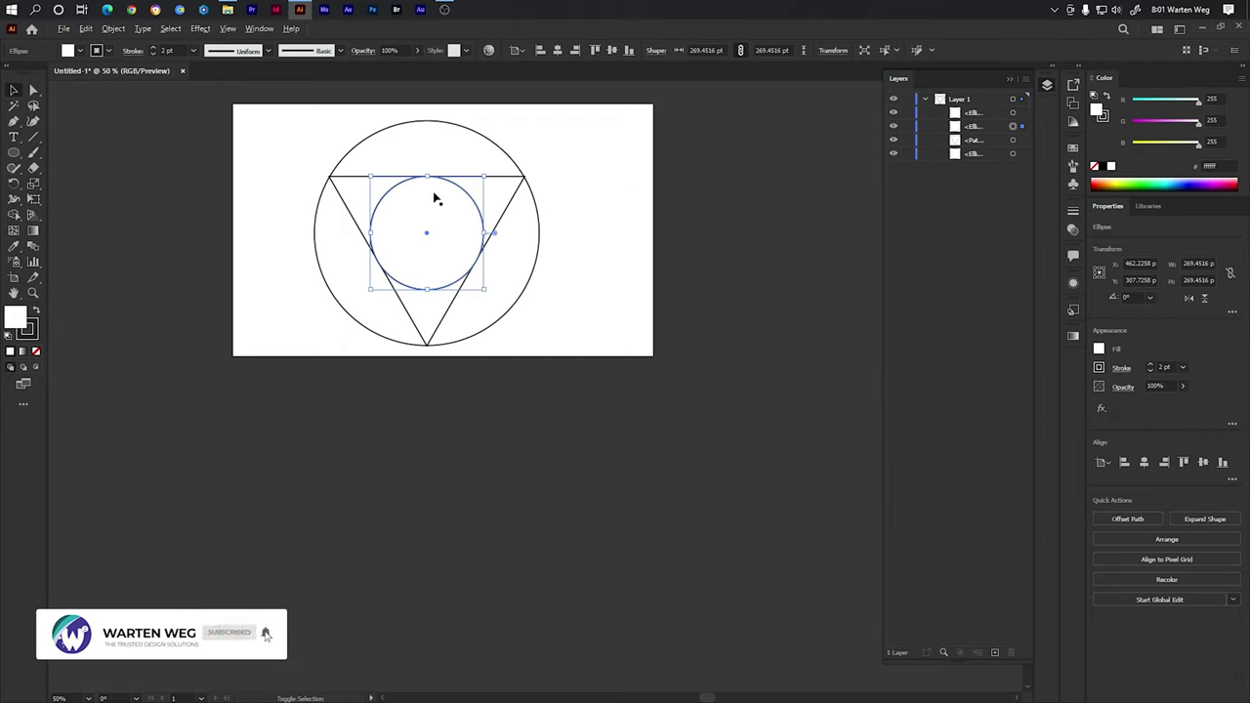
left_click_drag(428, 177, 427, 178)
left_click(616, 179)
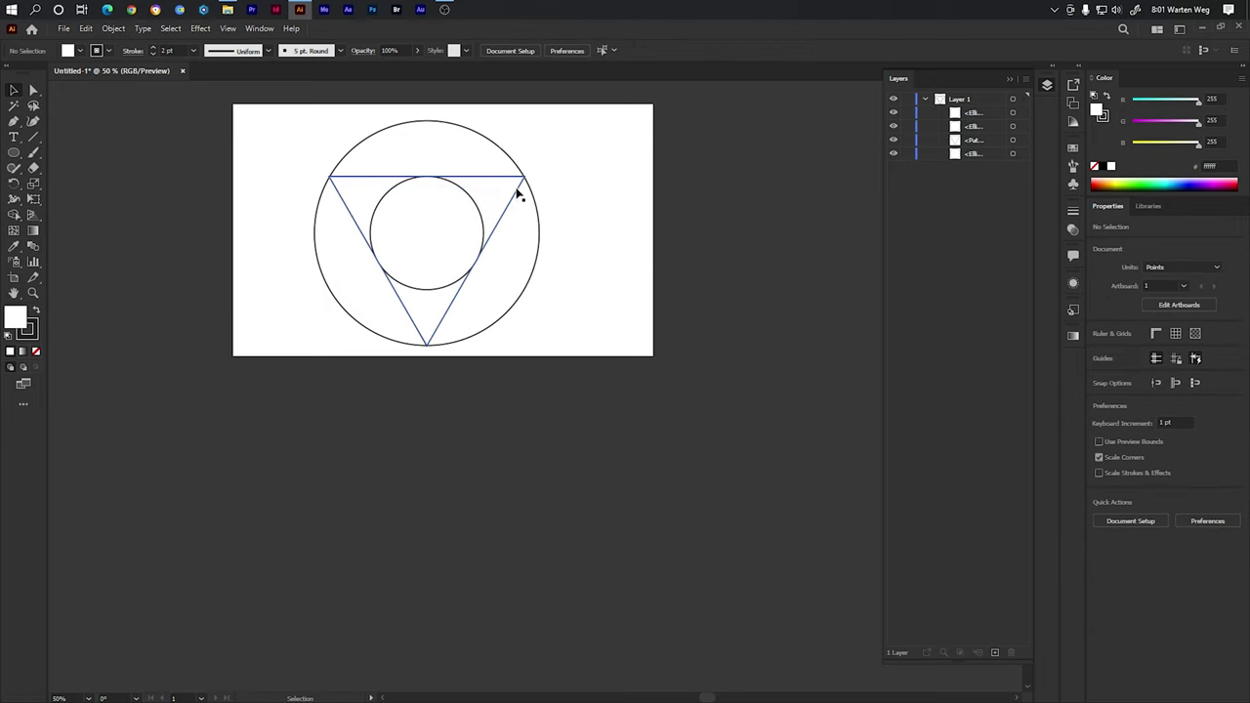
left_click_drag(981, 126, 980, 109)
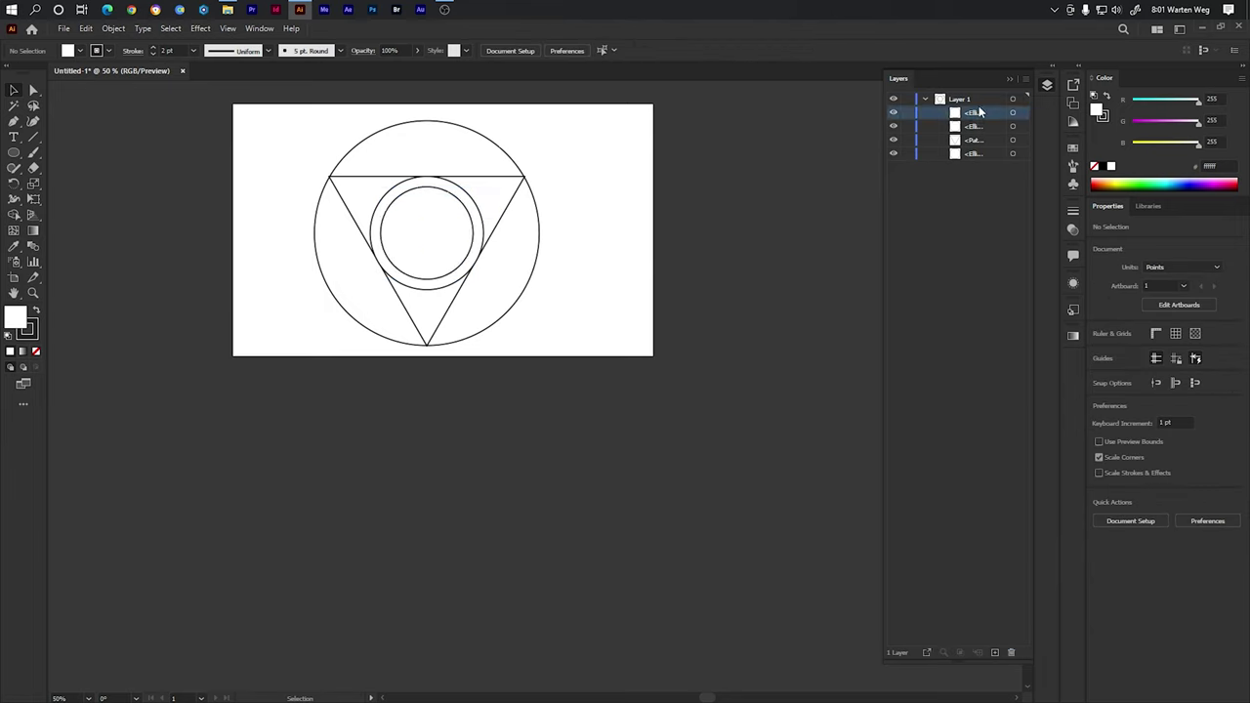
scroll(466, 132, "up", 1)
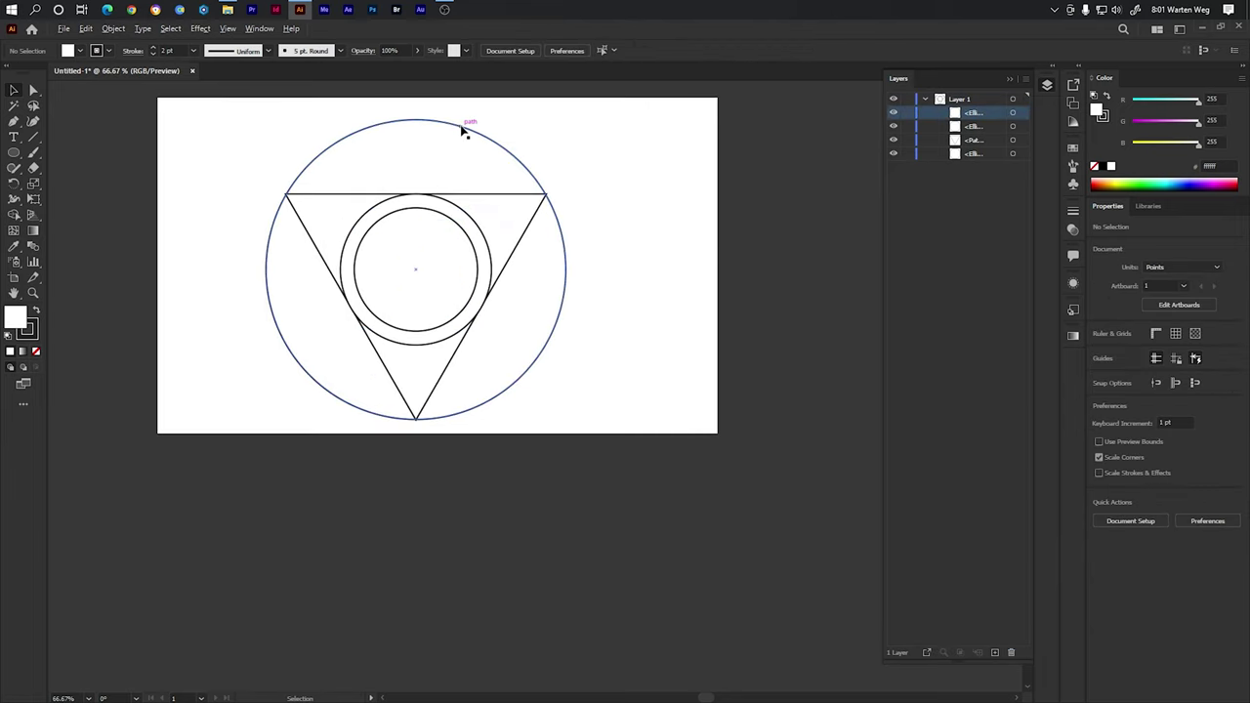
left_click(35, 141)
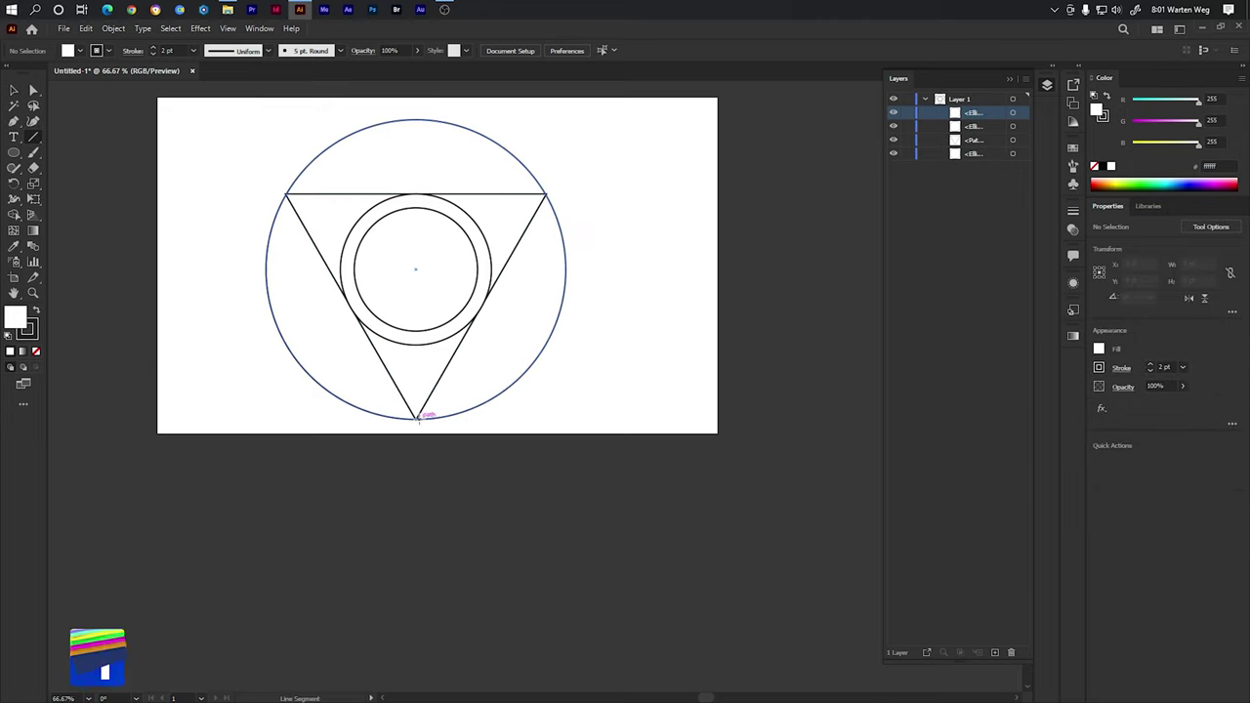
Draw a 554.32 pt vertical line from the outer circle's top to the triangle's bottom vertex
left_click_drag(418, 417, 416, 110)
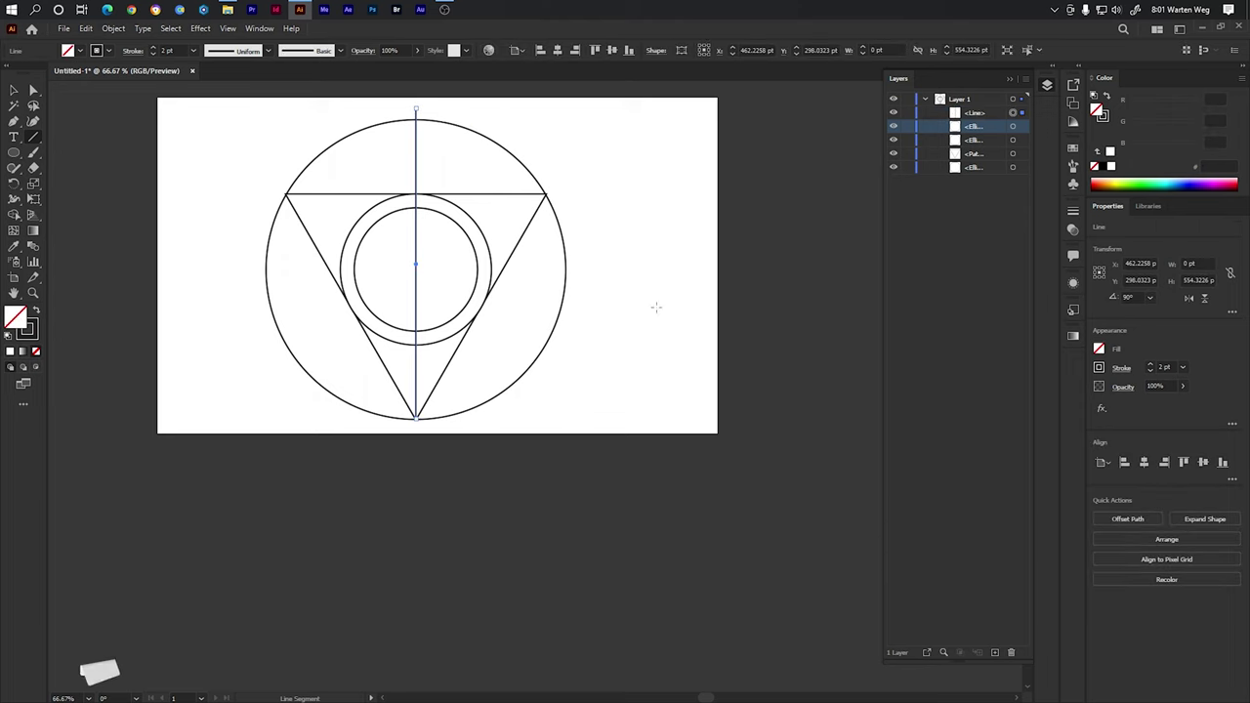
key("Down")
key("Down")
key("Down")
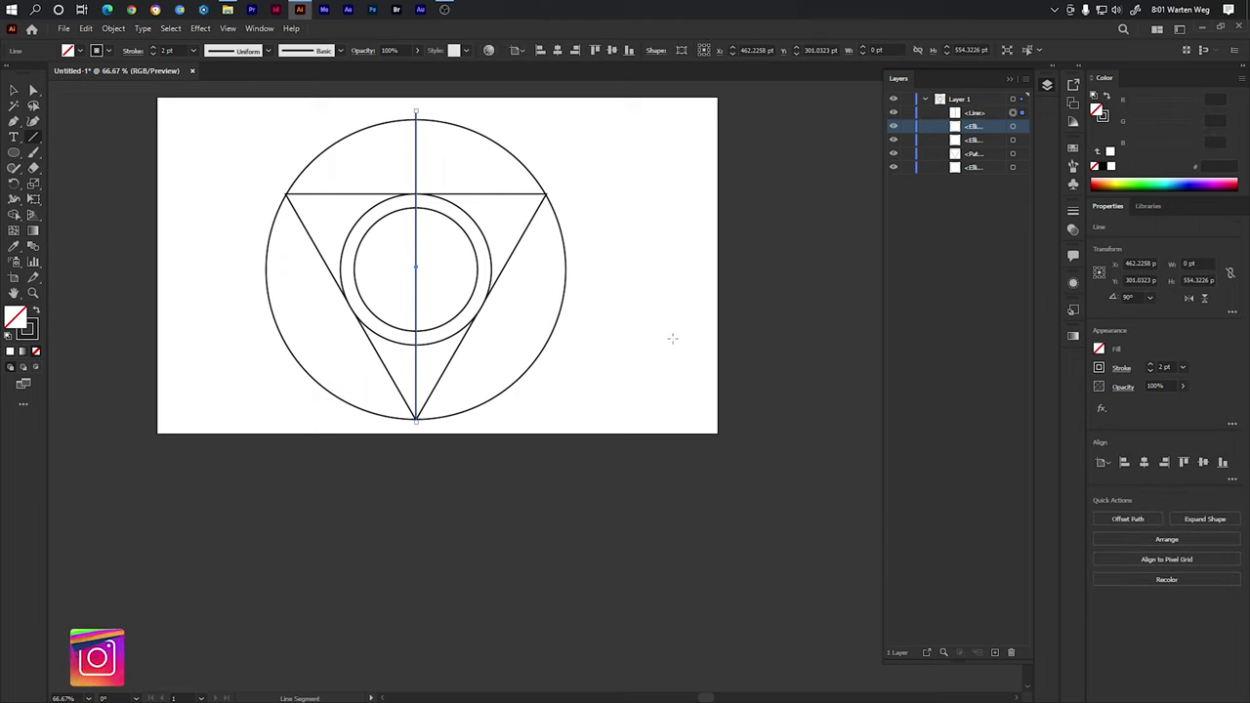
key("Down")
key("Down")
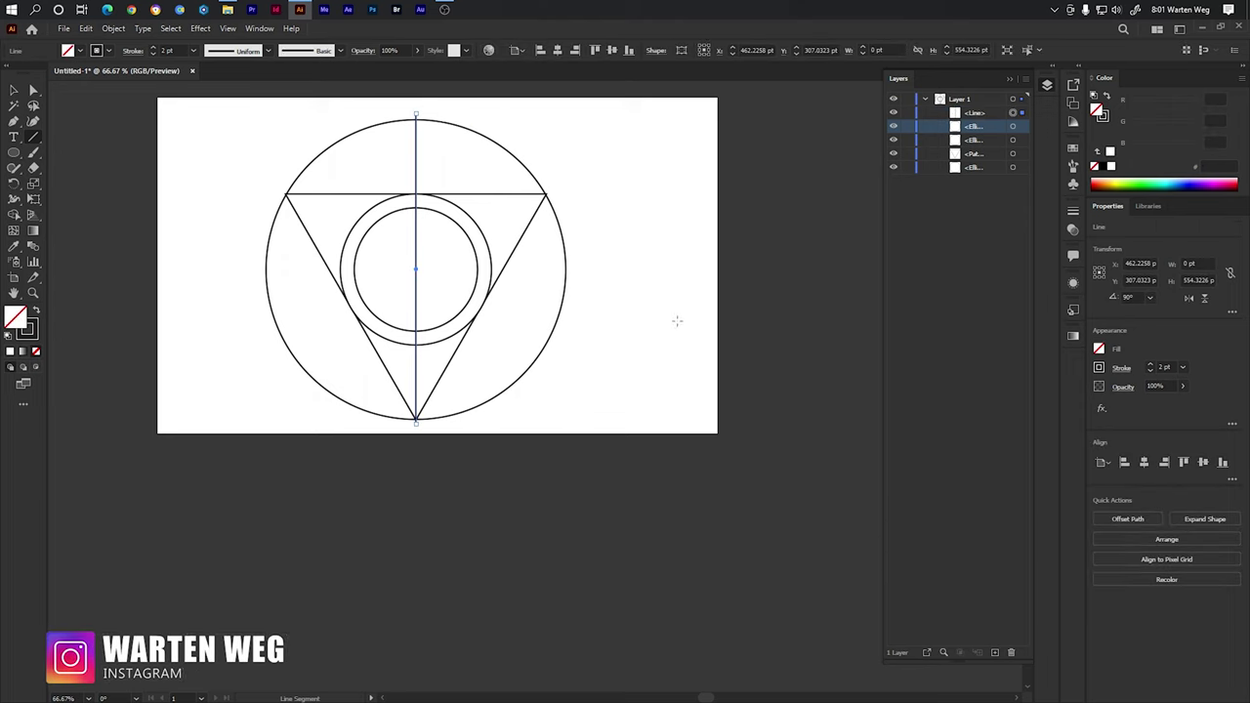
scroll(410, 109, "up", 3)
scroll(400, 202, "up", 2)
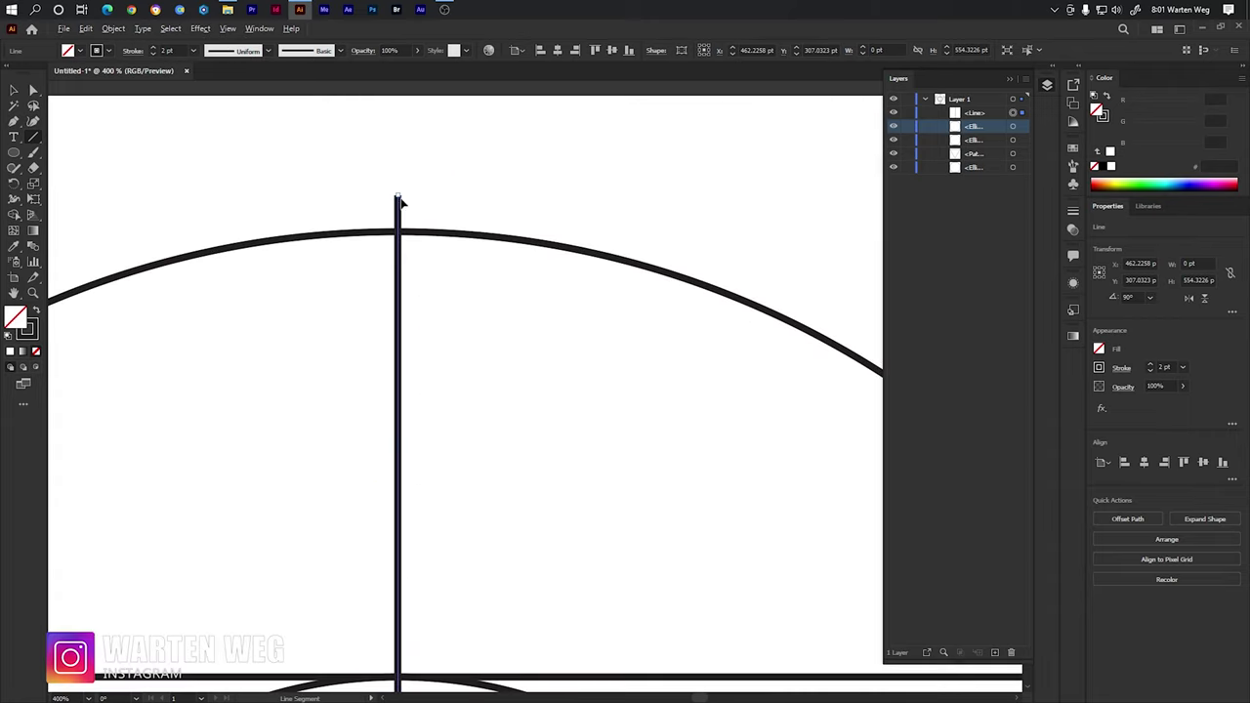
scroll(398, 293, "down", 5)
scroll(400, 433, "up", 1)
scroll(401, 438, "up", 4)
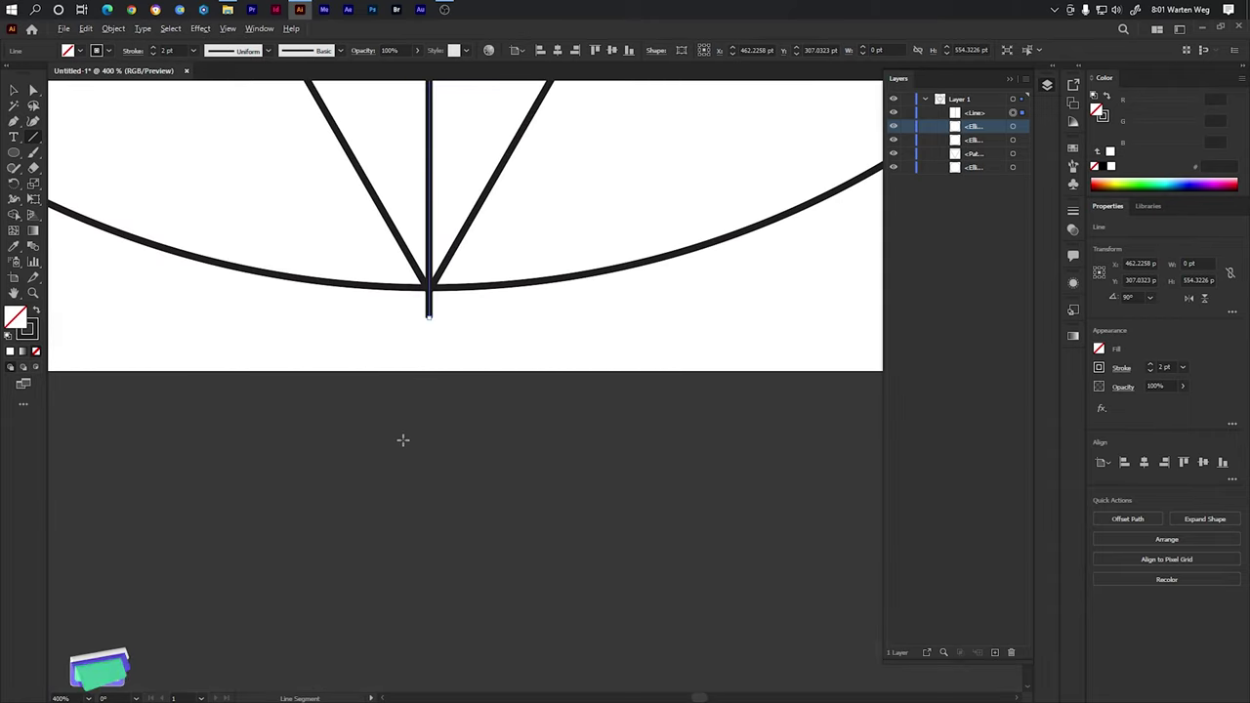
scroll(440, 327, "down", 6)
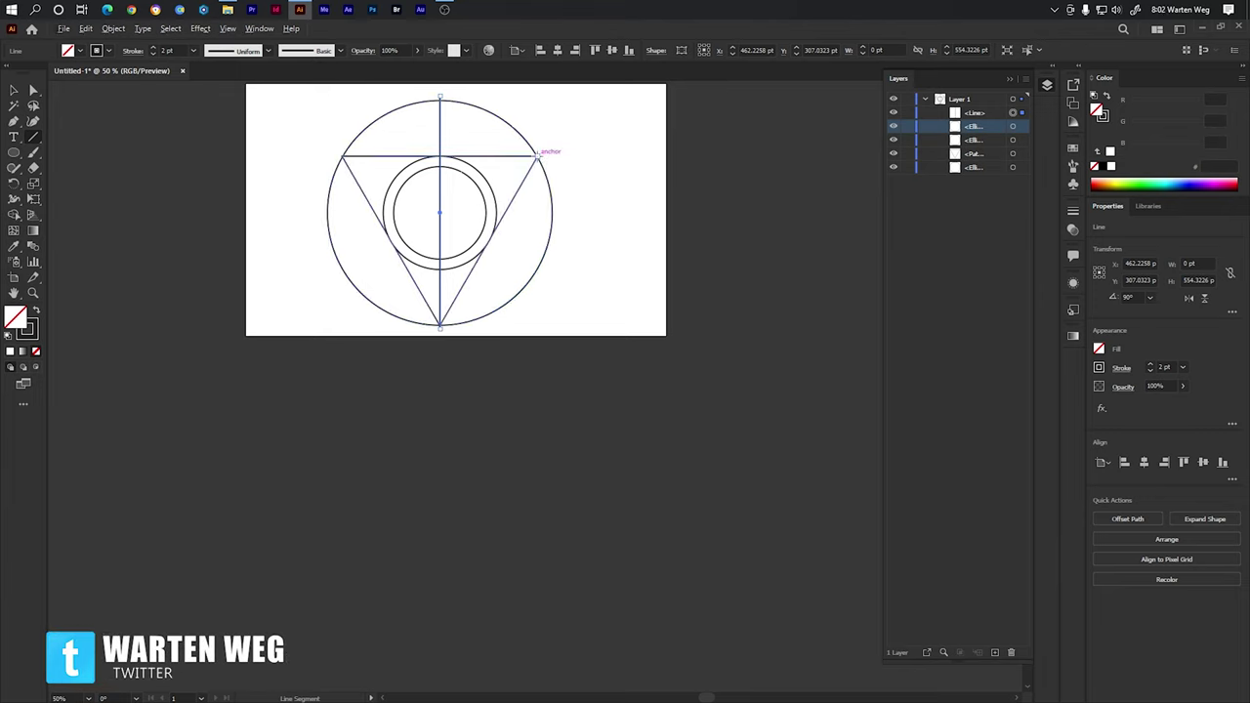
Draw a diagonal line from the triangle's top-right corner through the centre
left_click_drag(537, 155, 320, 280)
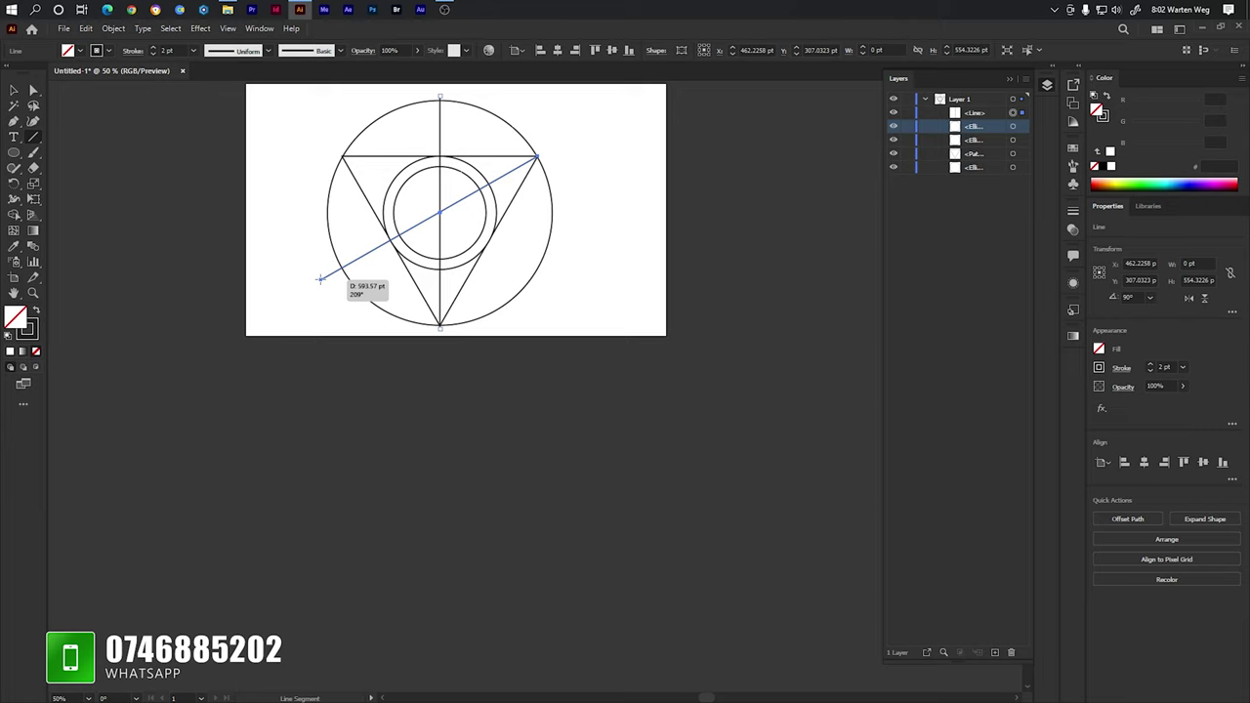
left_click_drag(321, 279, 321, 279)
scroll(479, 223, "up", 1)
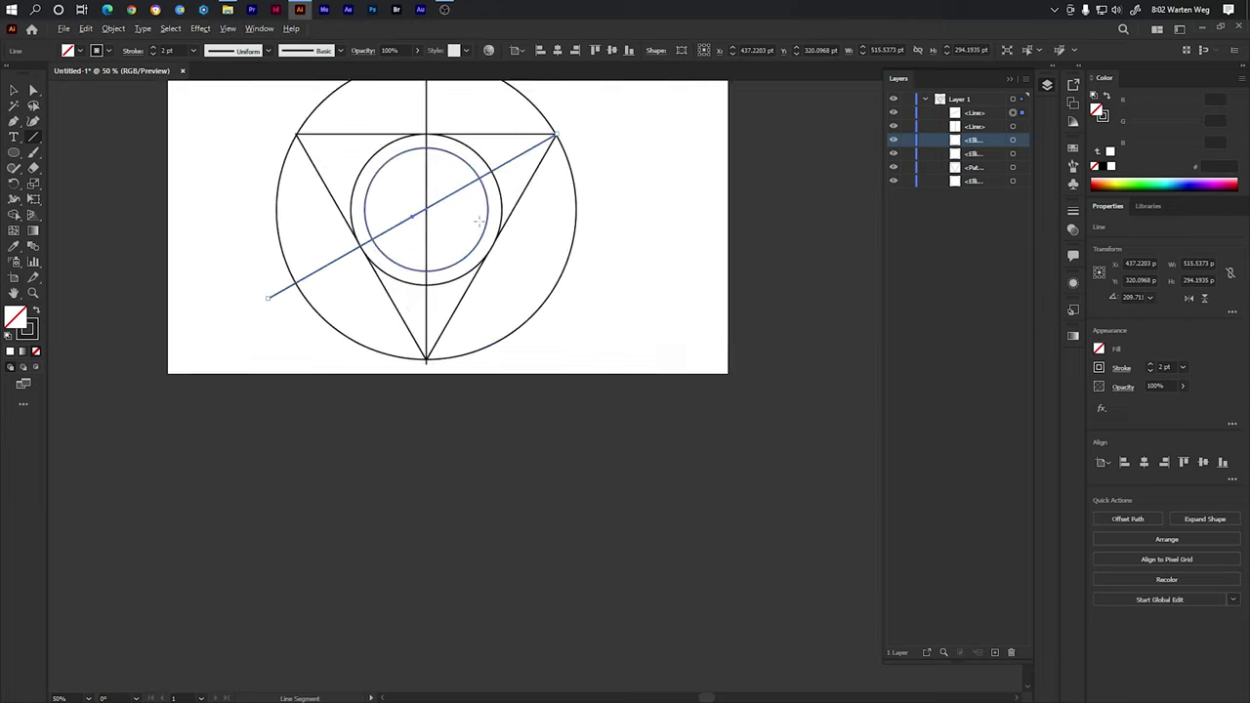
scroll(469, 221, "up", 5)
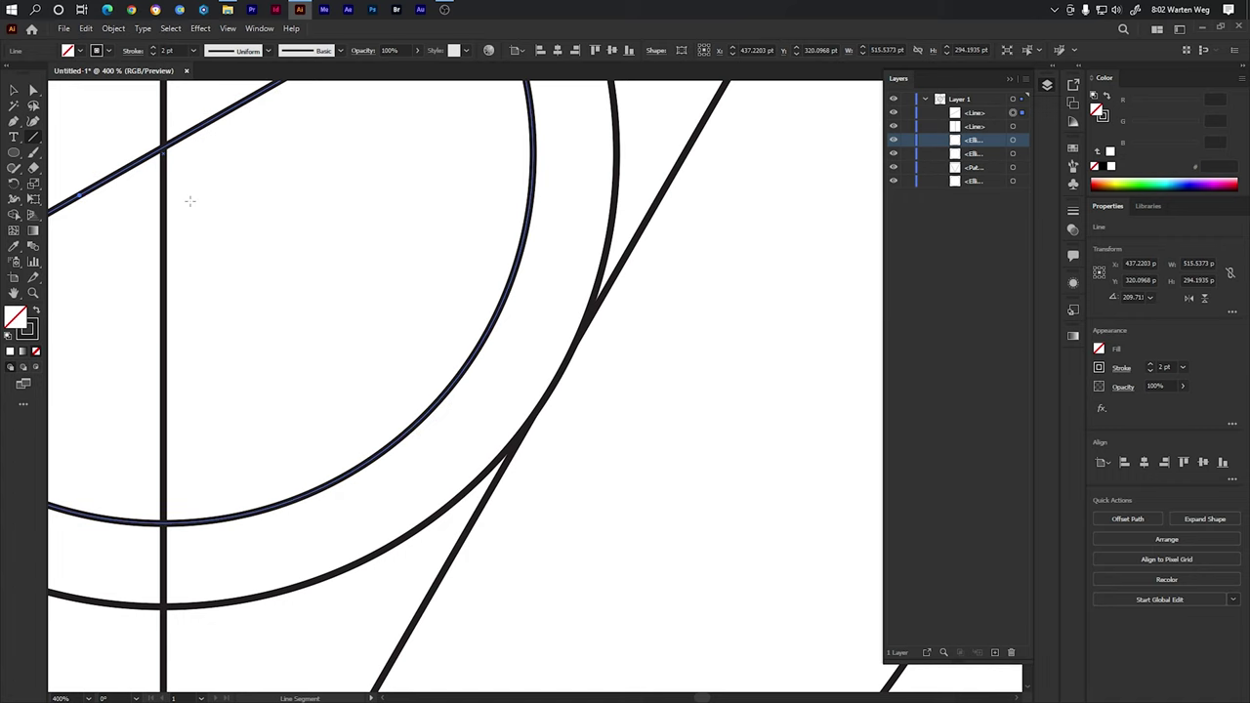
scroll(192, 201, "down", 2)
scroll(202, 201, "down", 2)
scroll(284, 147, "up", 4)
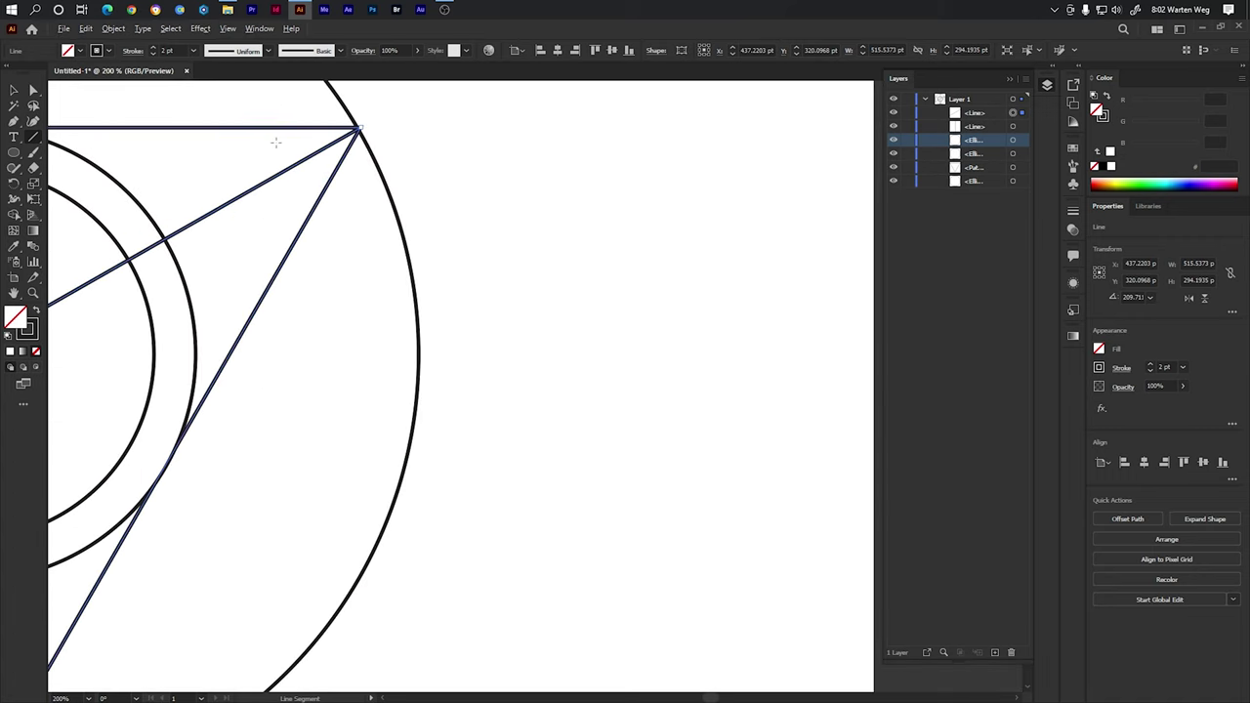
scroll(300, 148, "up", 1)
scroll(300, 148, "down", 1)
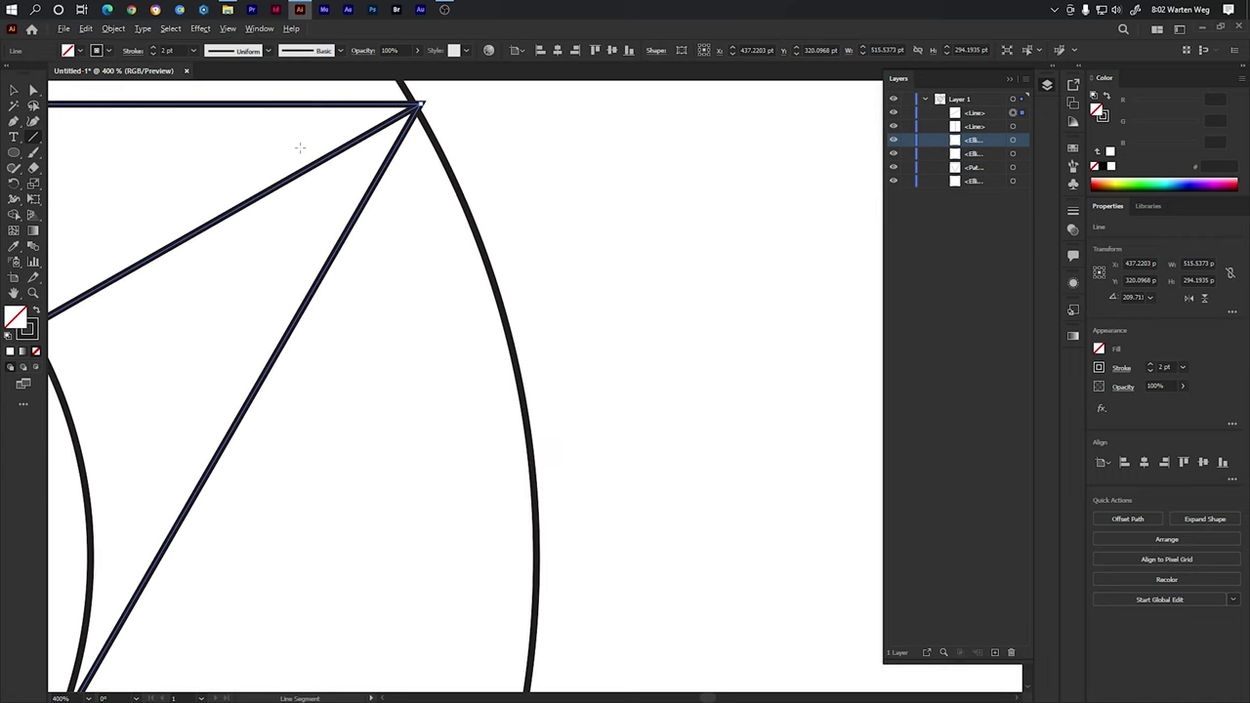
scroll(300, 149, "down", 1)
scroll(298, 154, "down", 1)
scroll(297, 156, "down", 2)
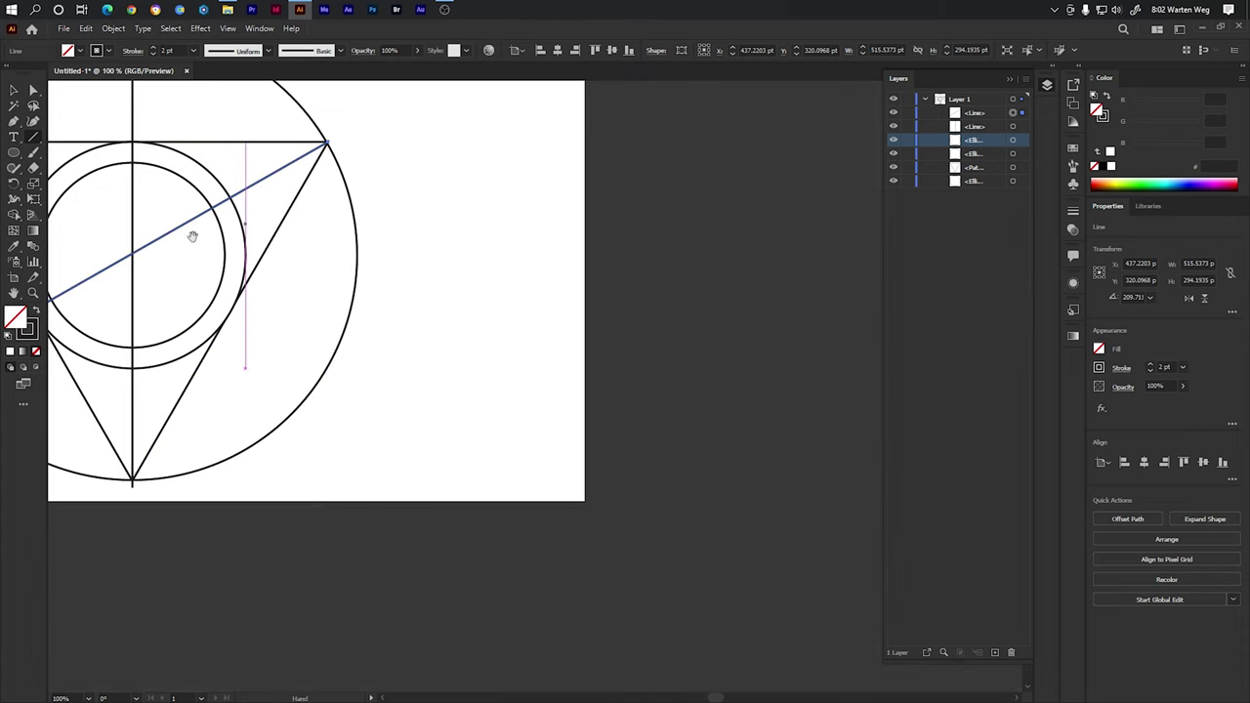
left_click_drag(192, 237, 478, 220)
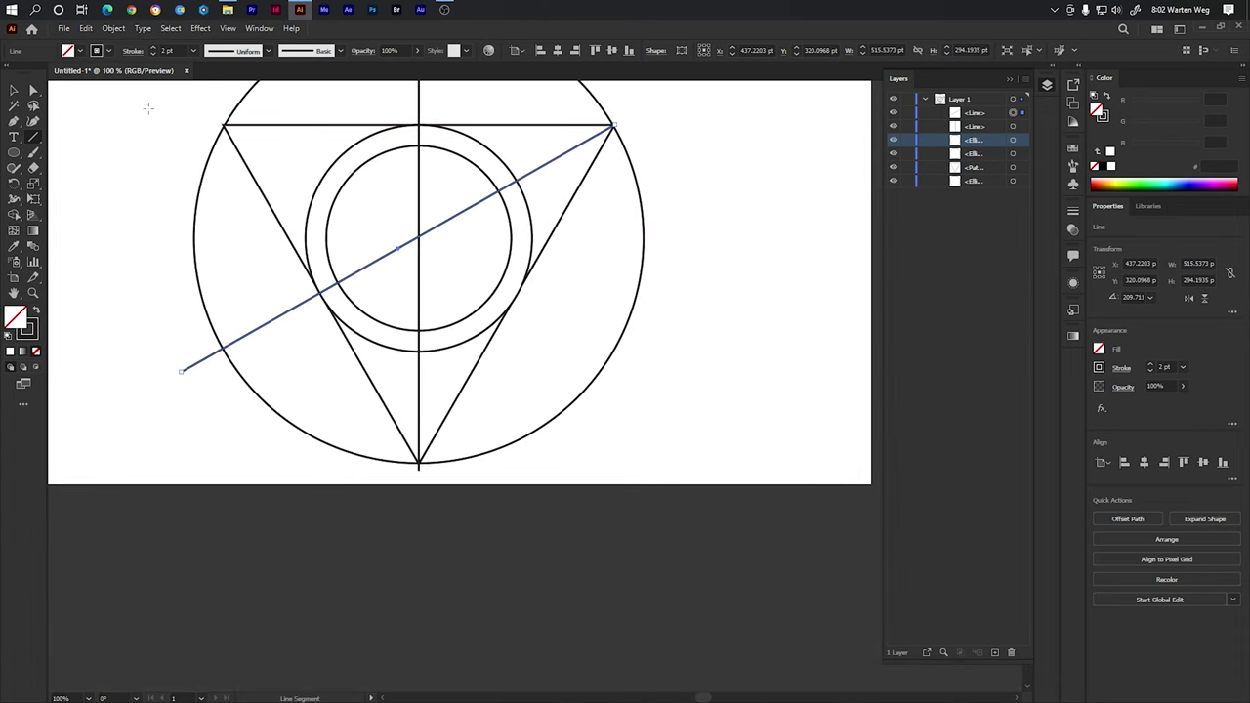
Draw a diagonal line from the triangle's top-left corner through the centre, then fit the artboard
mouse_move(224, 125)
left_mouse_down()
mouse_move(602, 312)
mouse_move(654, 371)
left_mouse_up()
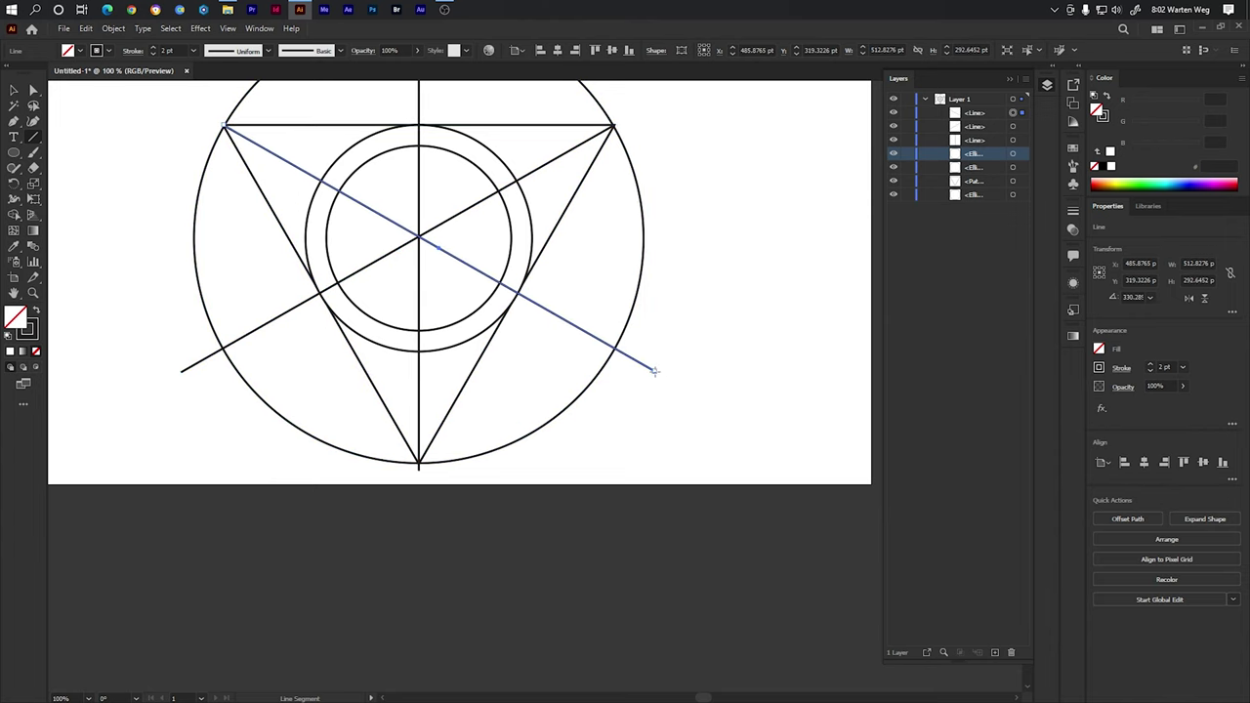
key("ctrl+shift+a")
key("ctrl+equal")
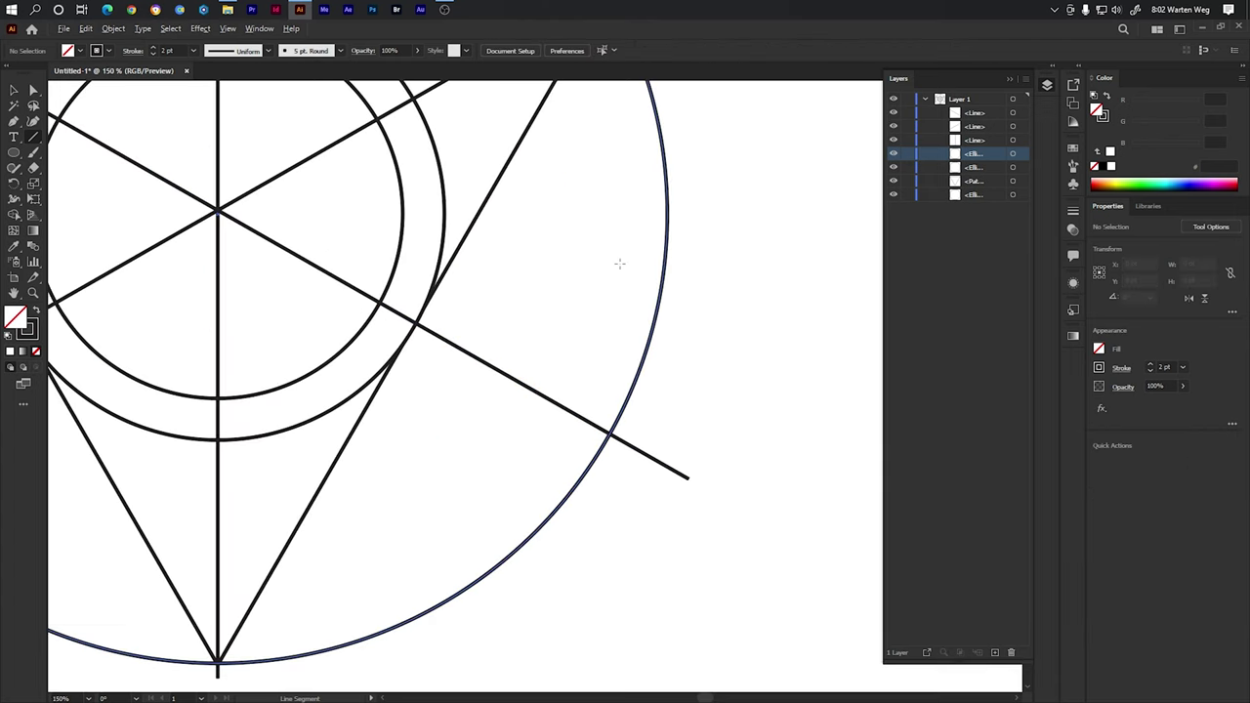
key("ctrl+0")
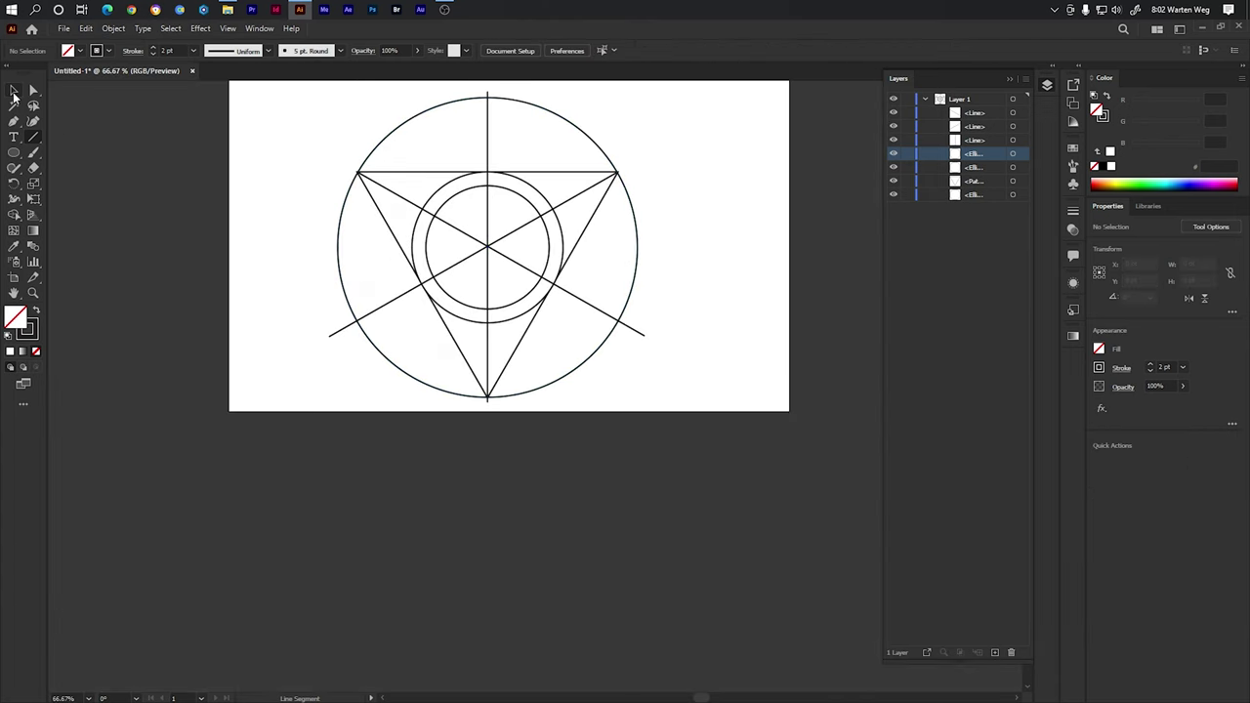
left_click(14, 90)
Select all the artwork and Shape Builder-merge the lower-left and lower-right outer regions
left_click_drag(394, 176, 305, 239)
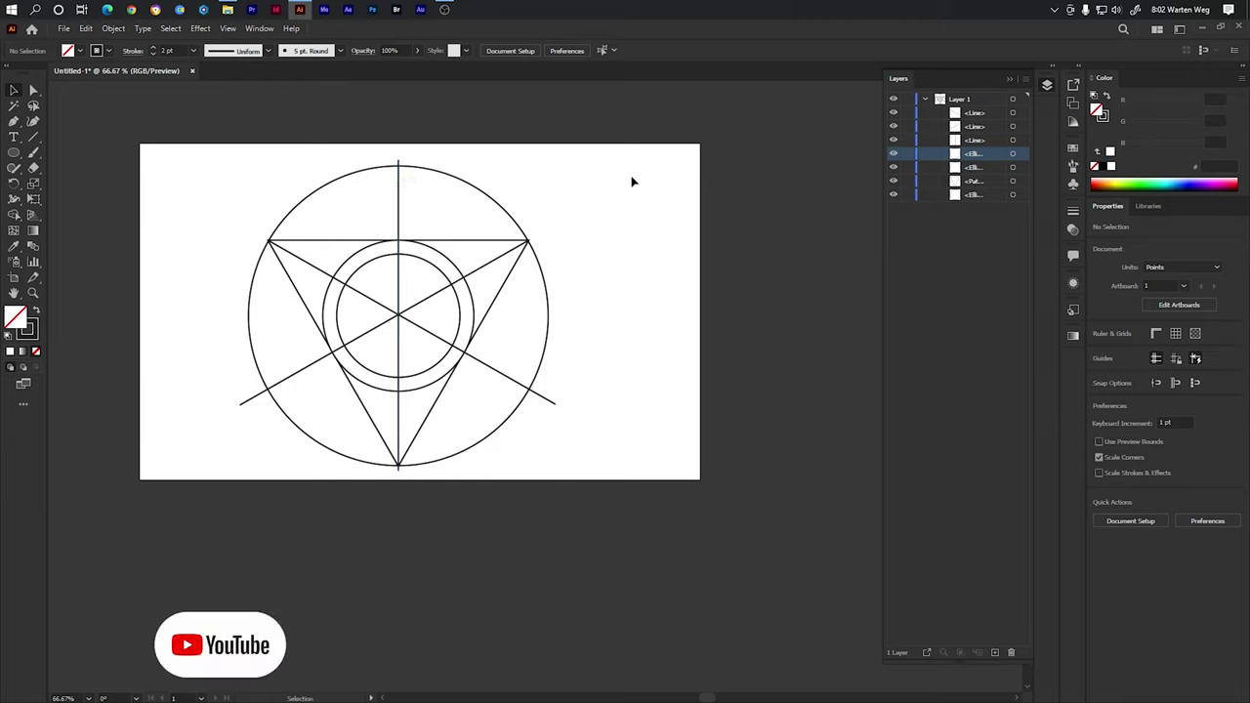
left_click_drag(630, 154, 162, 528)
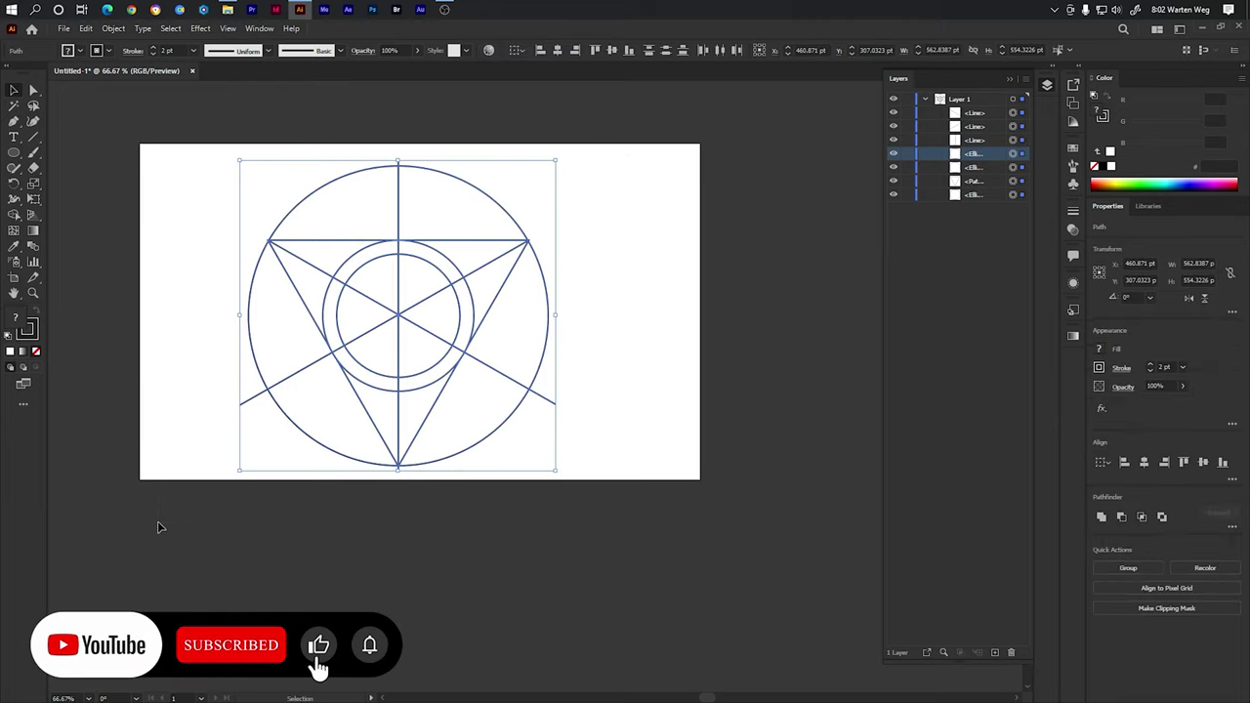
left_click(602, 155)
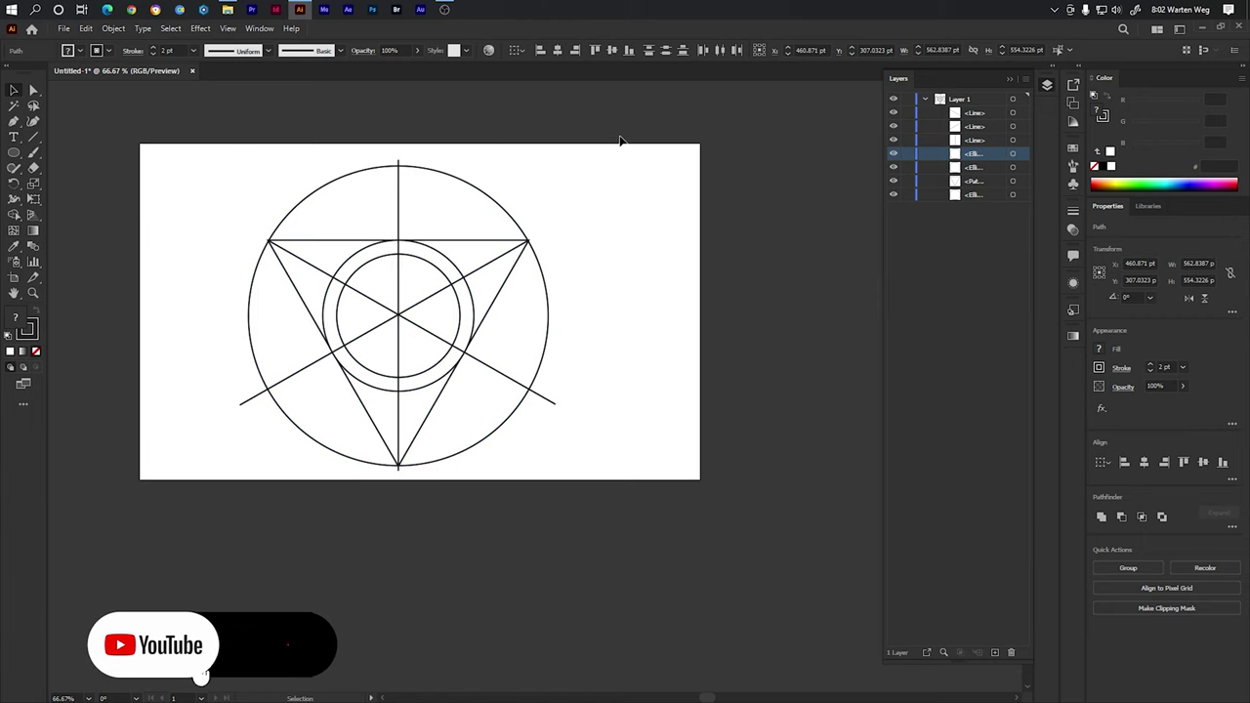
mouse_move(621, 164)
left_mouse_down()
mouse_move(186, 536)
mouse_move(171, 525)
left_mouse_up()
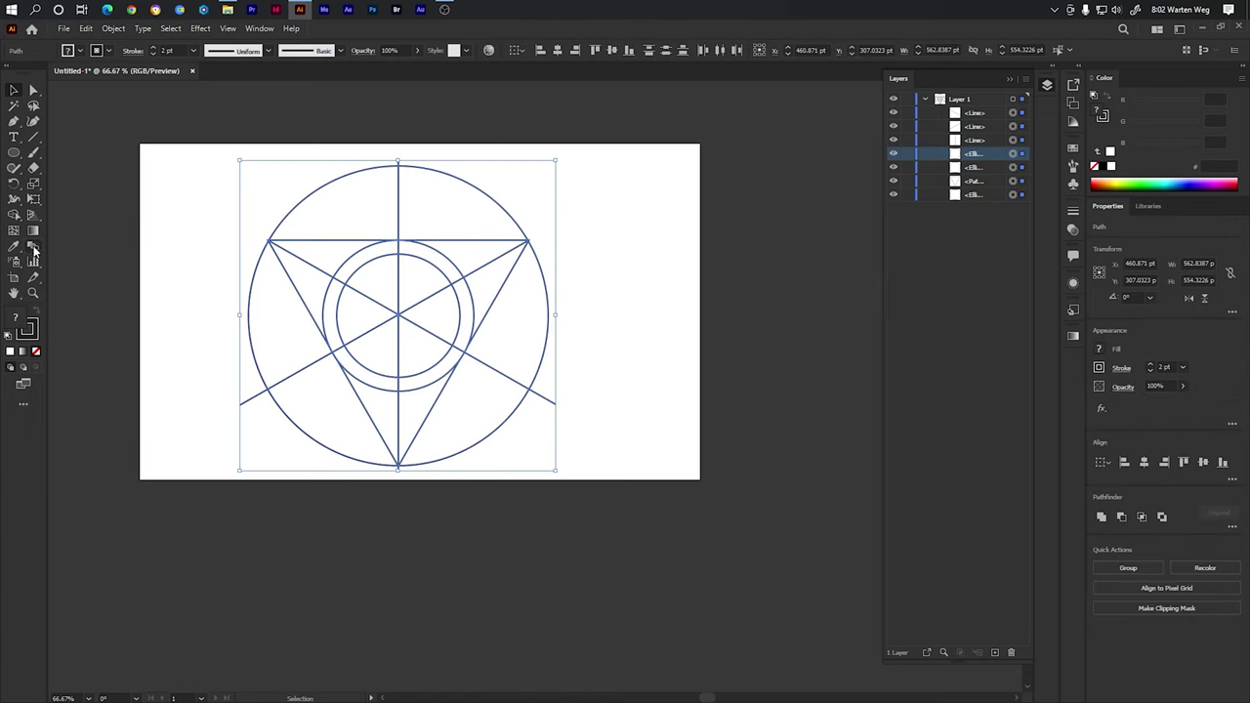
left_click(15, 232)
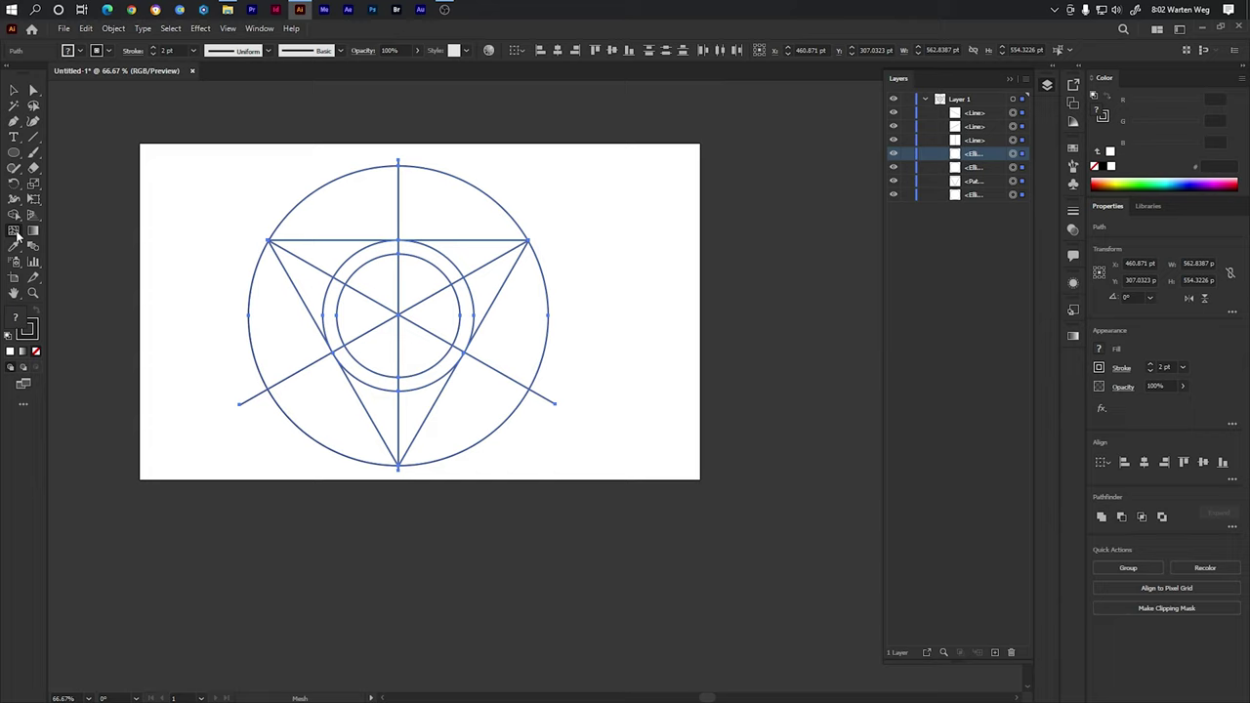
left_click(14, 217)
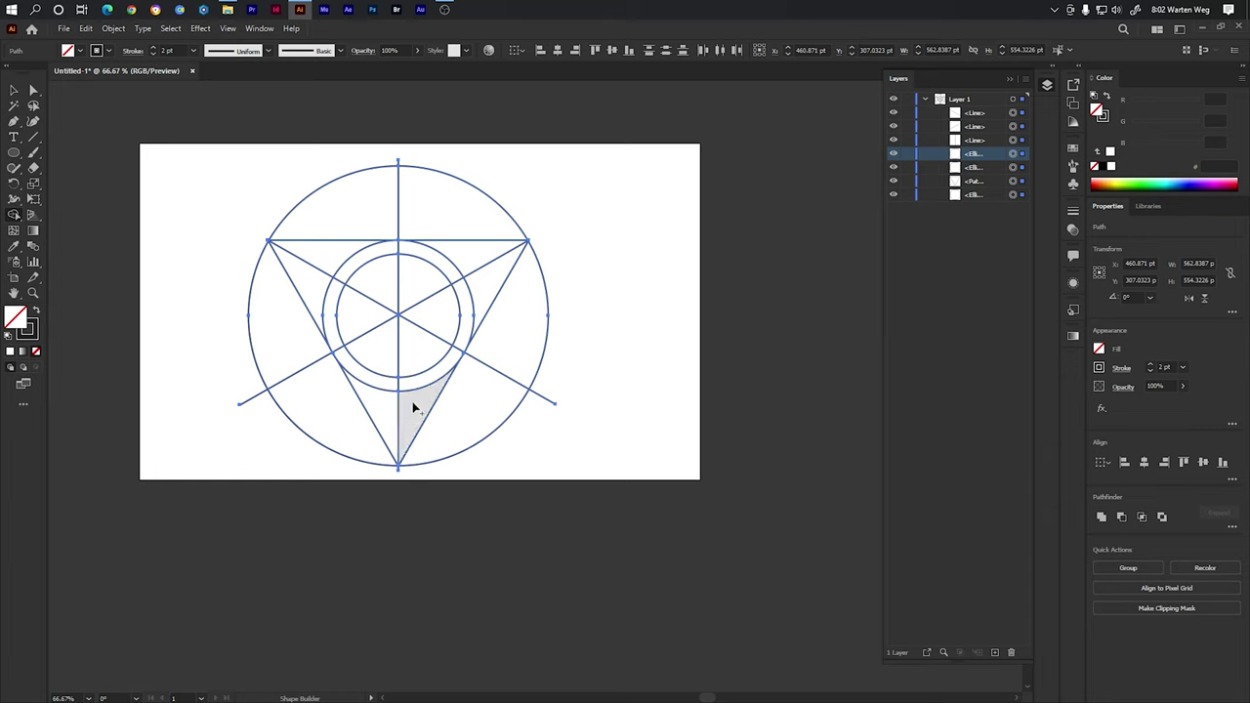
left_click_drag(413, 408, 282, 355)
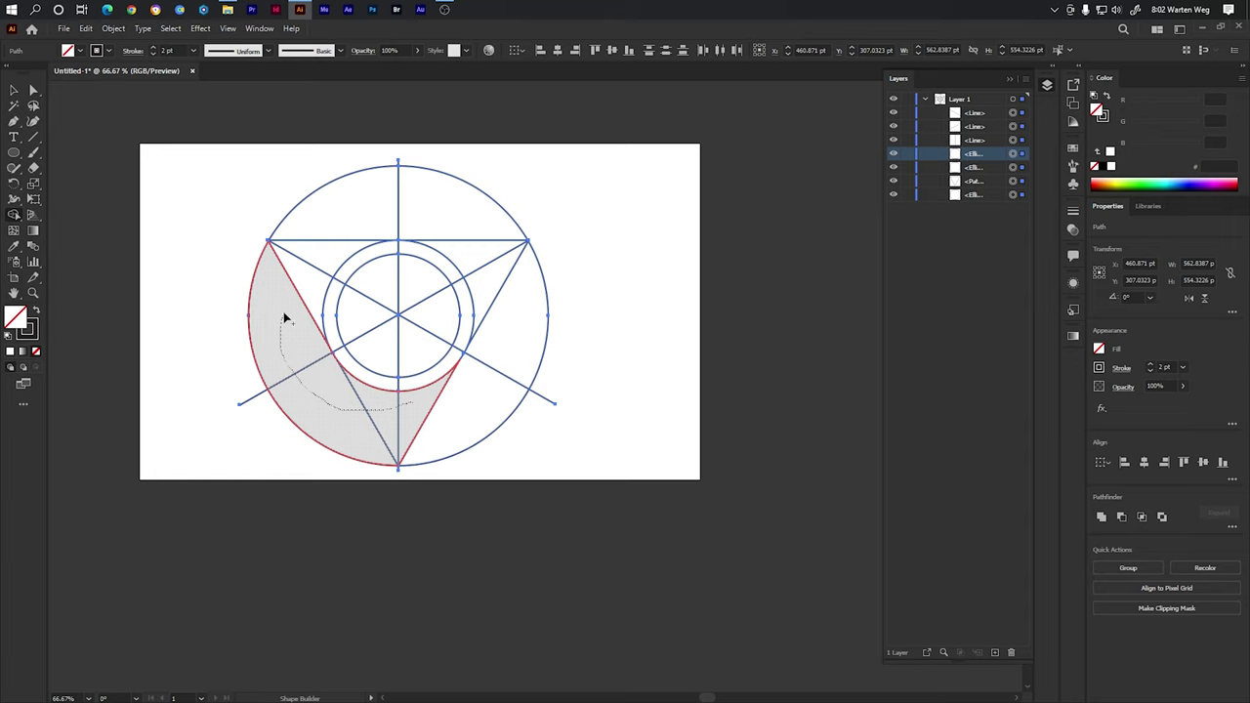
left_click_drag(284, 318, 284, 316)
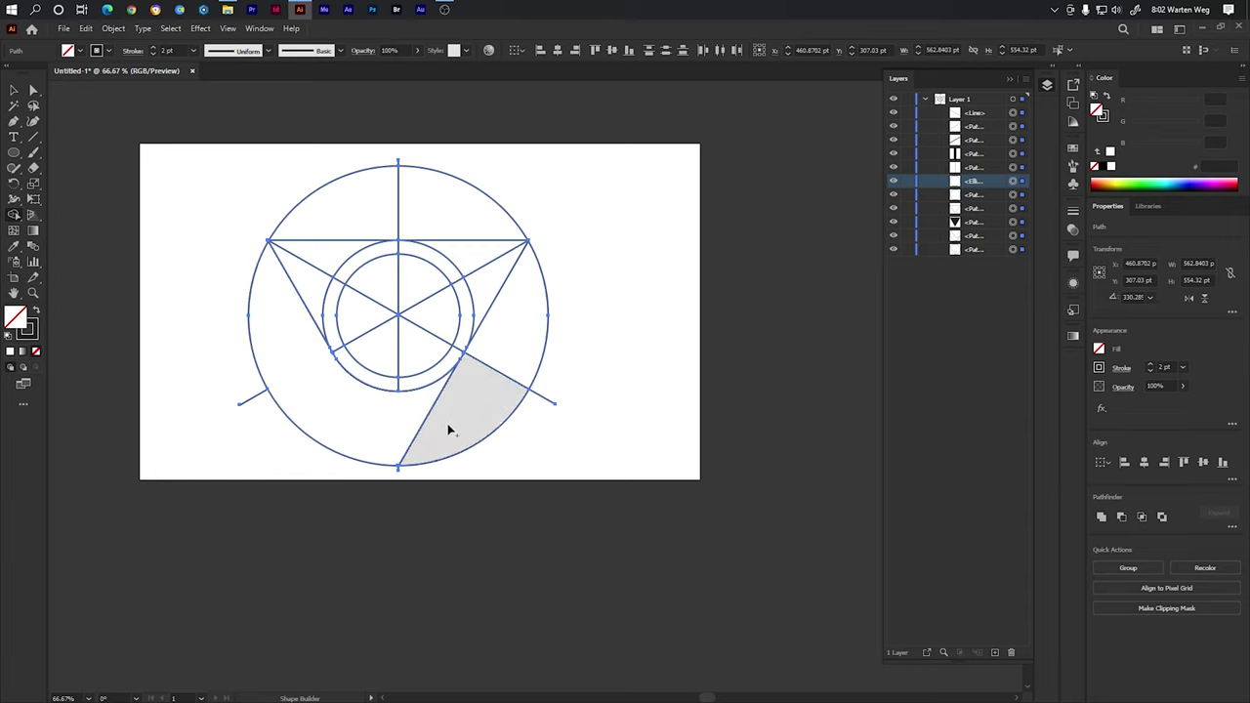
mouse_move(449, 430)
left_mouse_down()
mouse_move(479, 258)
mouse_move(309, 269)
mouse_move(311, 286)
left_mouse_up()
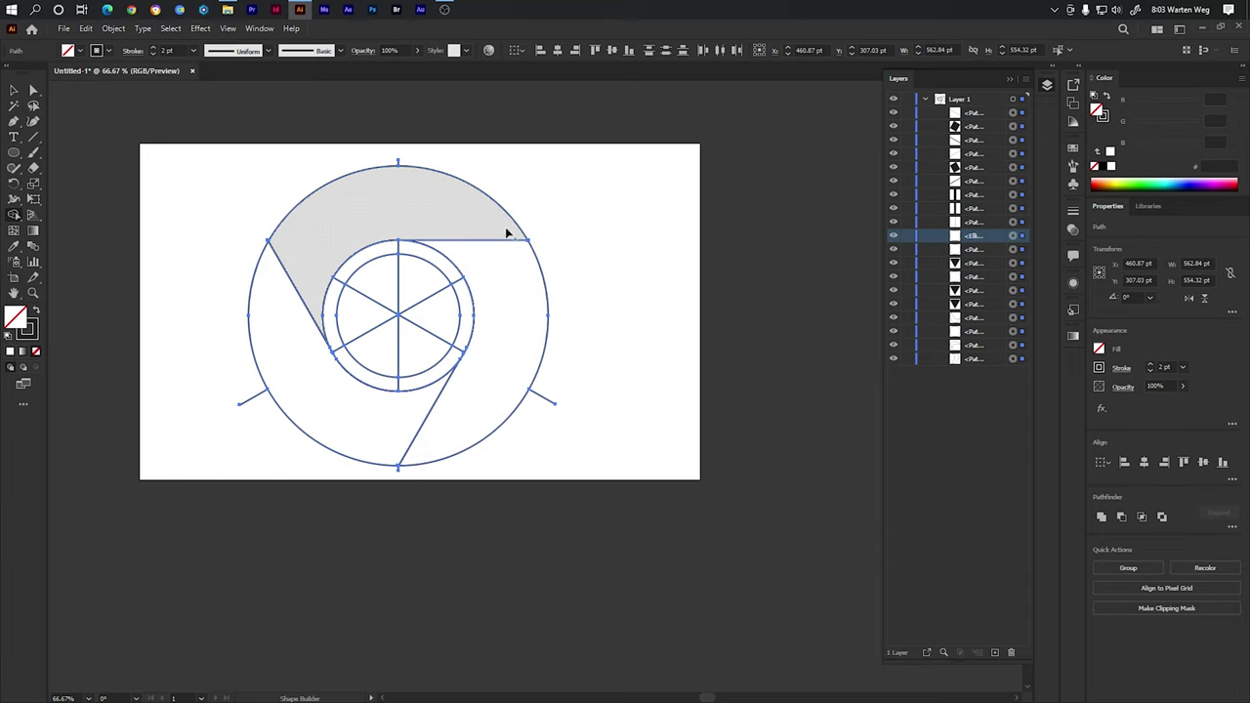
Remove the leftover line stubs at the circle's lower right, left and top
left_click(538, 391, "alt")
scroll(413, 469, "up", 3)
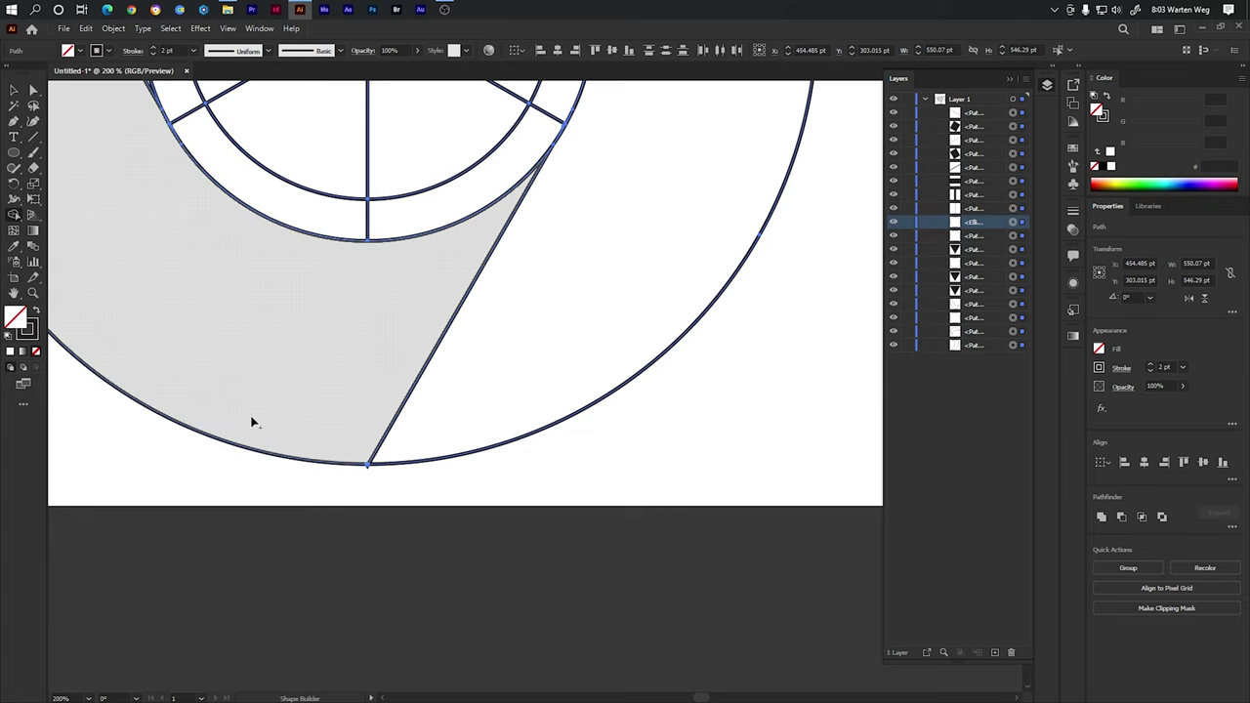
scroll(391, 400, "left", 1)
scroll(527, 391, "left", 8)
scroll(528, 390, "up", 2)
left_click_drag(340, 283, 342, 286)
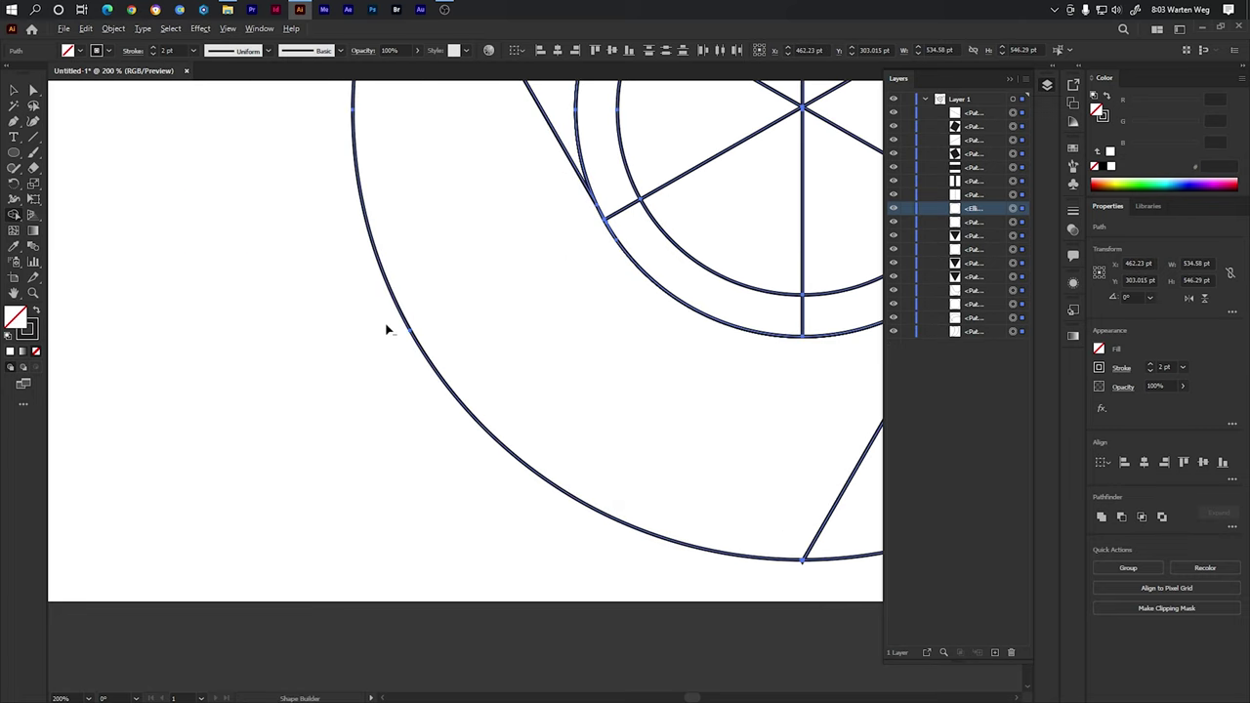
scroll(410, 283, "down", 5)
scroll(449, 220, "up", 3)
left_click(473, 208, "alt")
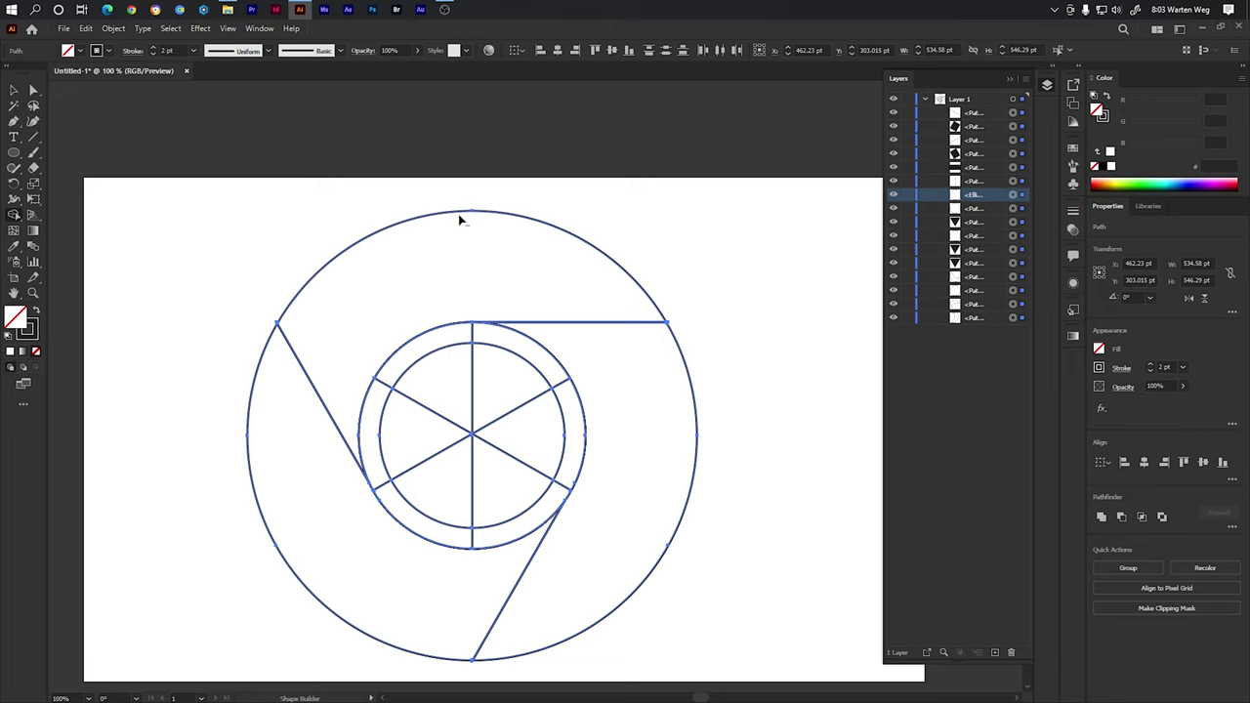
Use Shape Builder to merge the top ring pieces, inner ring and centre wedges, then deselect
left_click(559, 386)
mouse_move(558, 391)
left_mouse_down()
mouse_move(451, 338)
mouse_move(376, 405)
left_mouse_up()
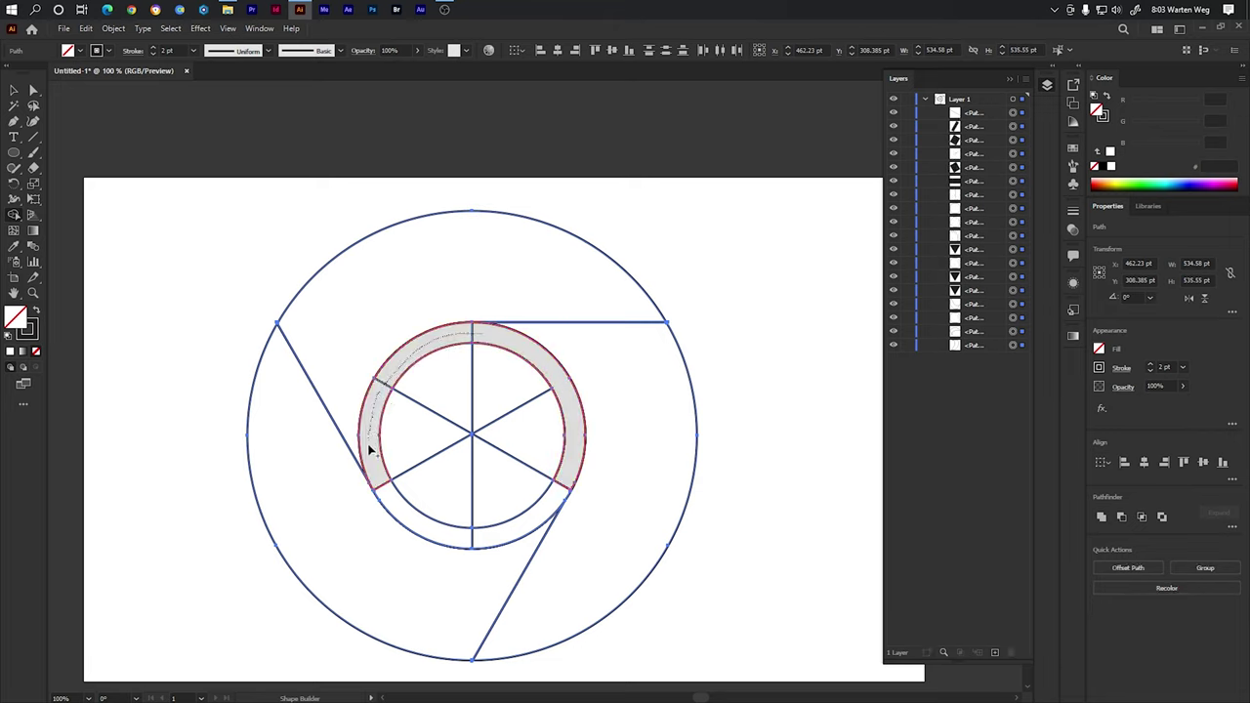
left_click_drag(371, 449, 390, 496)
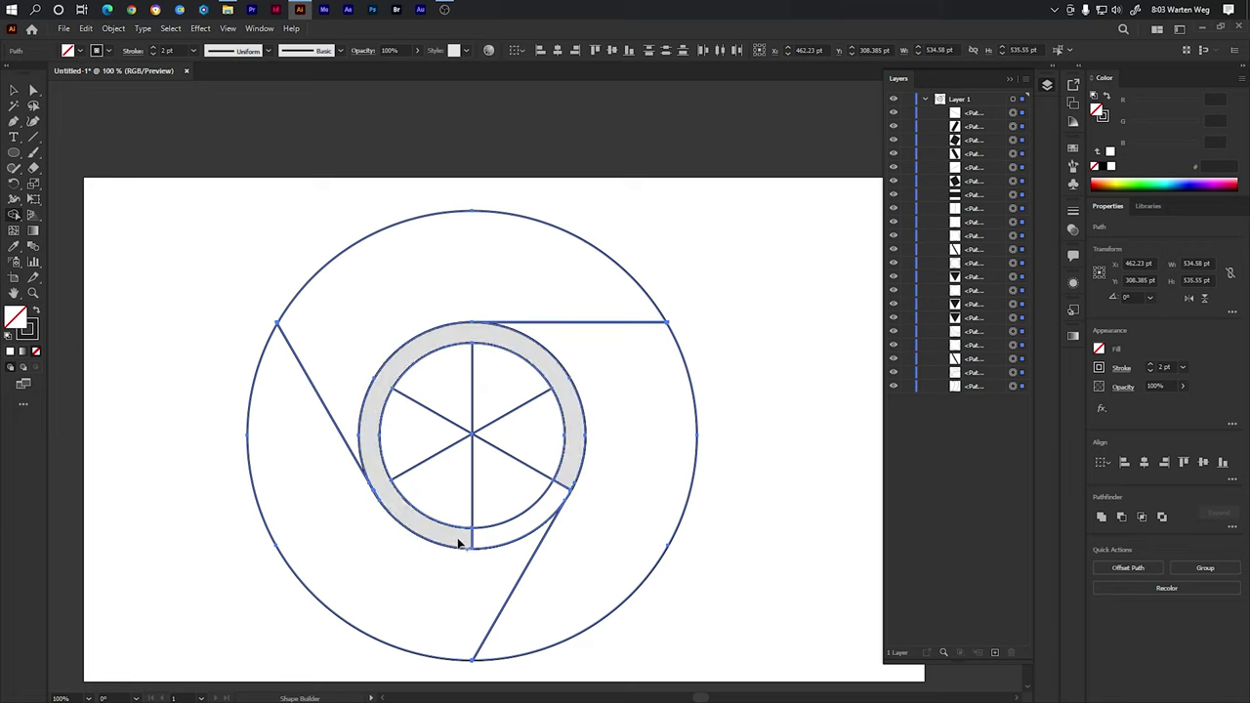
mouse_move(459, 543)
left_mouse_down()
mouse_move(536, 519)
mouse_move(485, 396)
mouse_move(477, 494)
left_mouse_up()
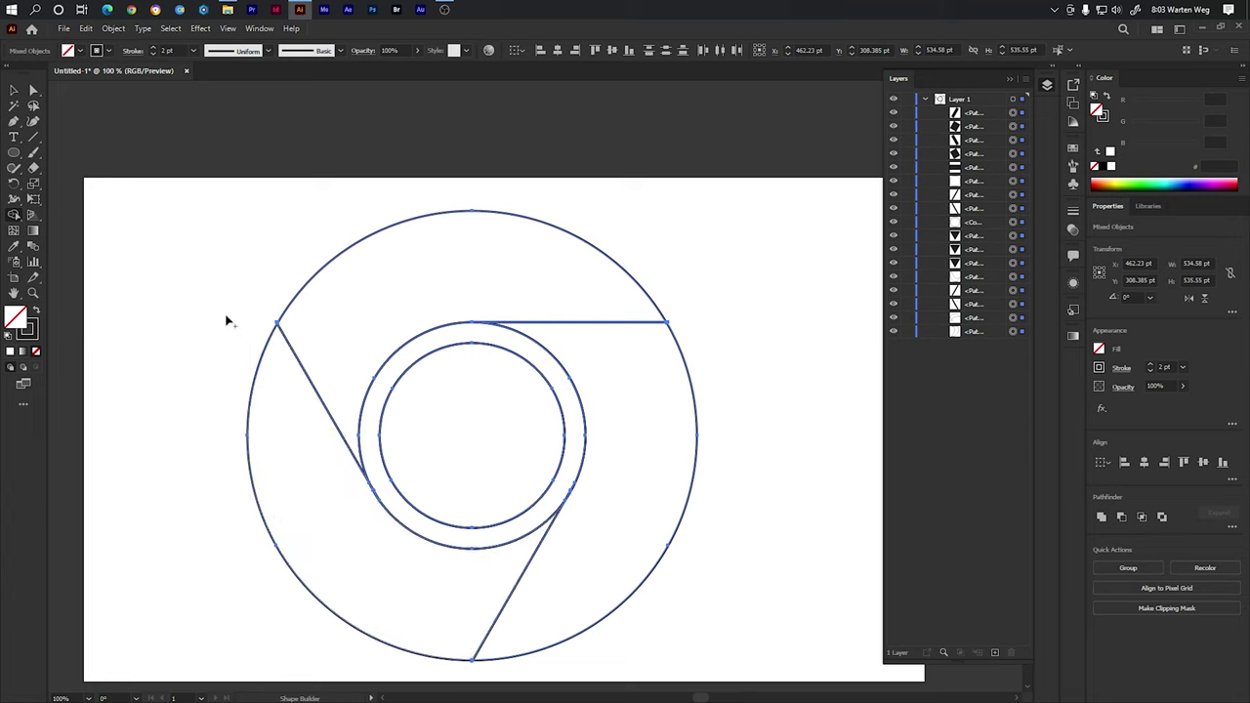
key("ctrl+shift+a")
key("ctrl+minus")
key("ctrl+minus")
key("ctrl+minus")
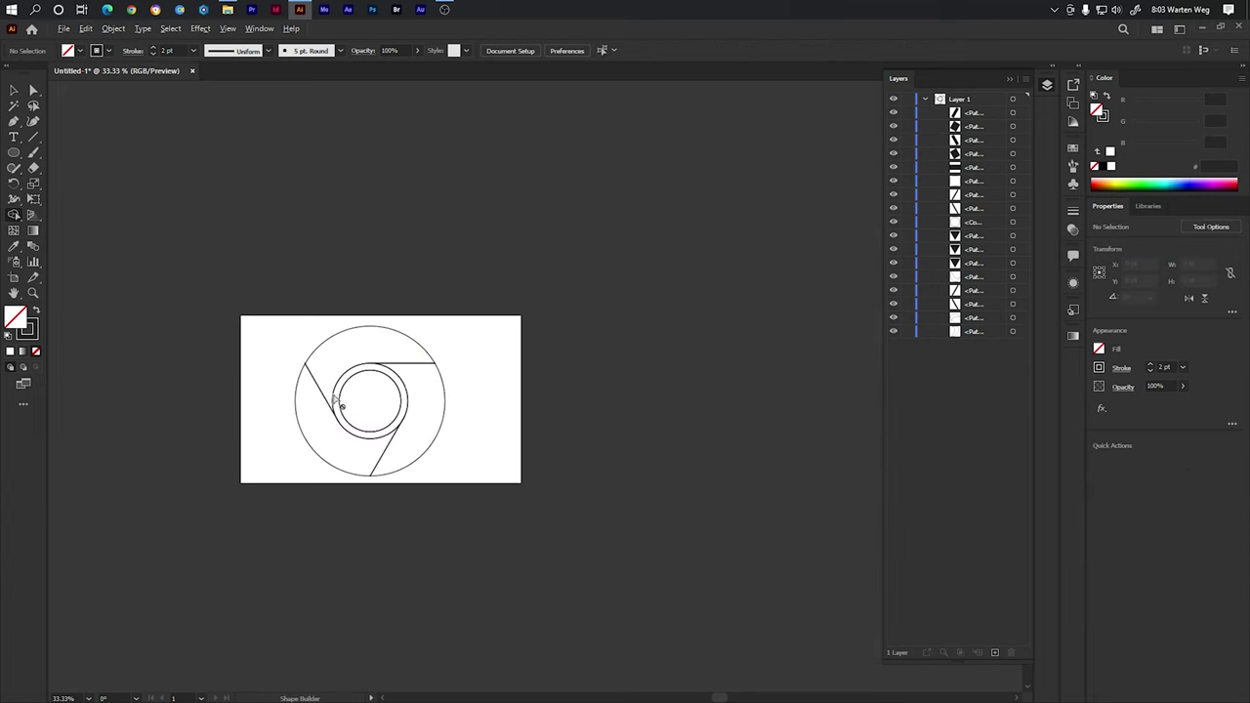
scroll(440, 419, "up", 2)
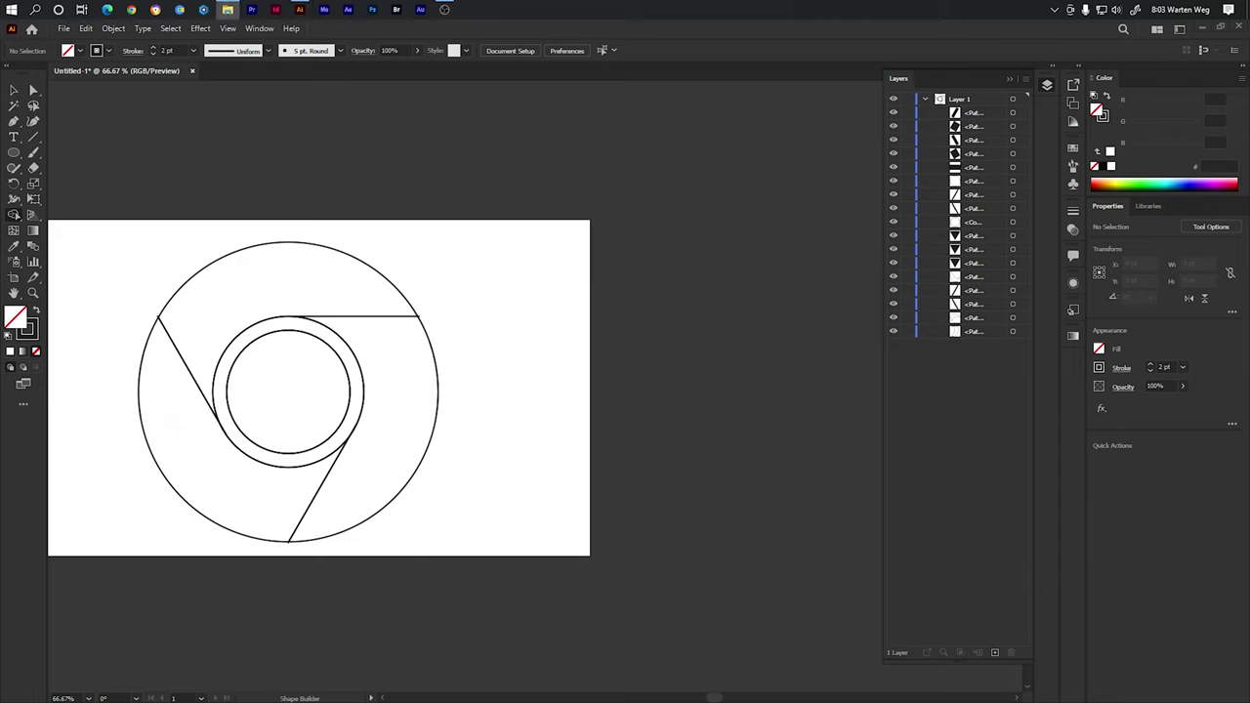
Place the Asset 1.png swatch strip, shrink it and position it above the artboard
left_click_drag(61, 181, 505, 226)
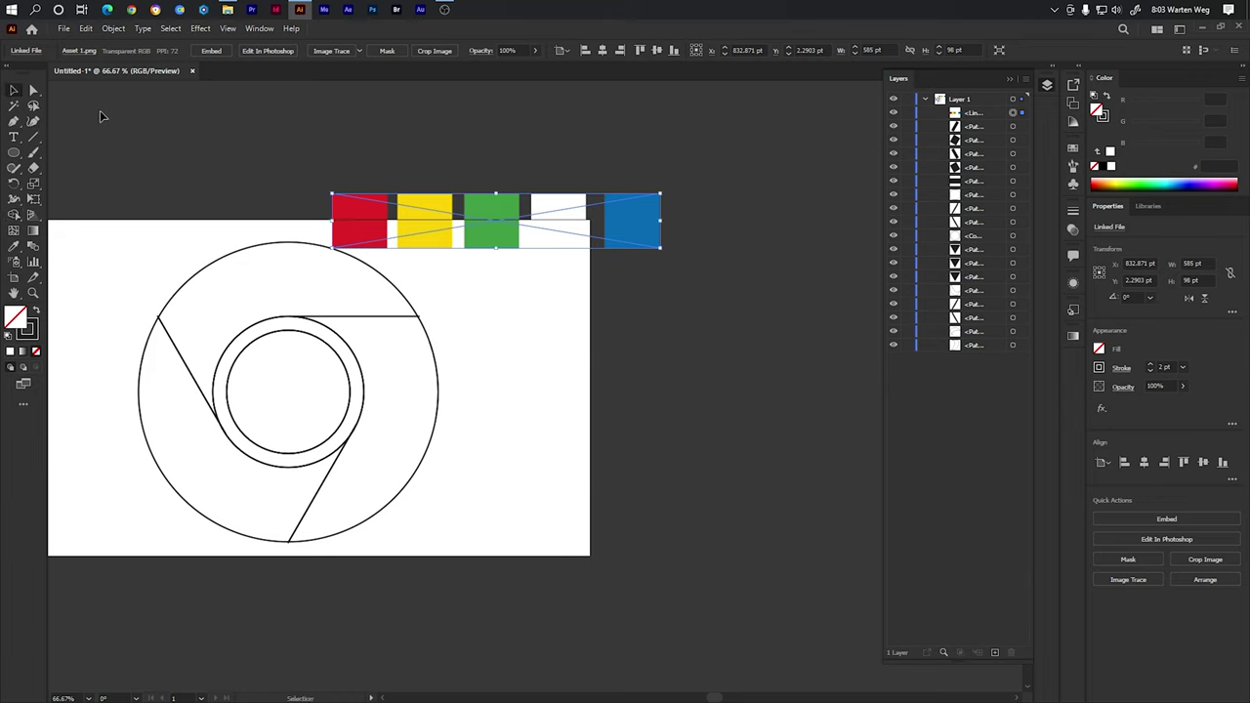
left_click_drag(507, 237, 498, 198)
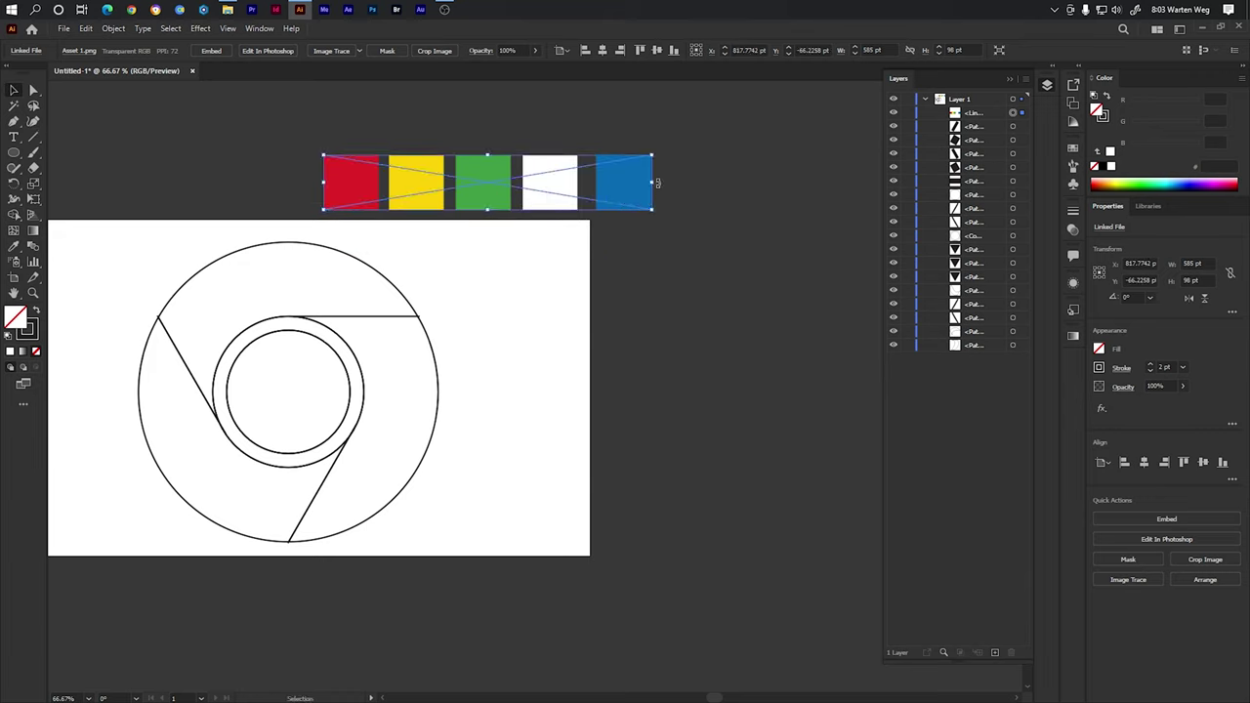
mouse_move(654, 182)
left_mouse_down()
mouse_move(528, 182)
mouse_move(550, 204)
mouse_move(579, 203)
left_mouse_up()
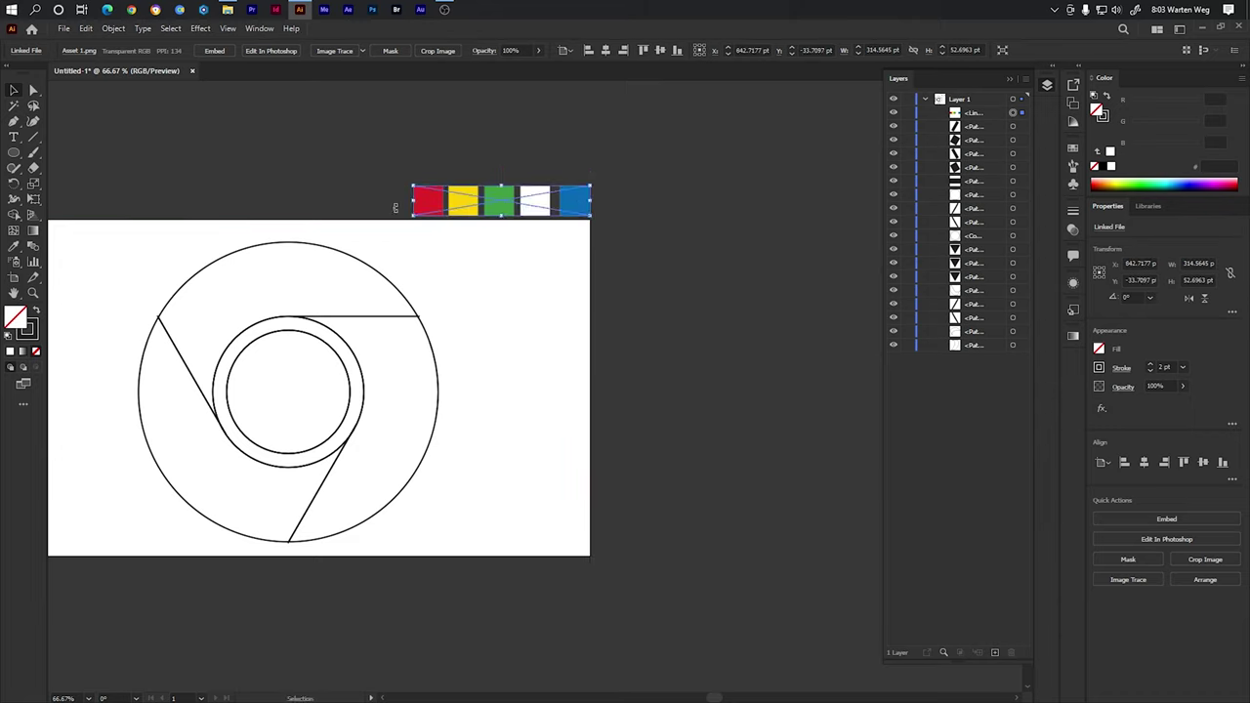
left_click(166, 163)
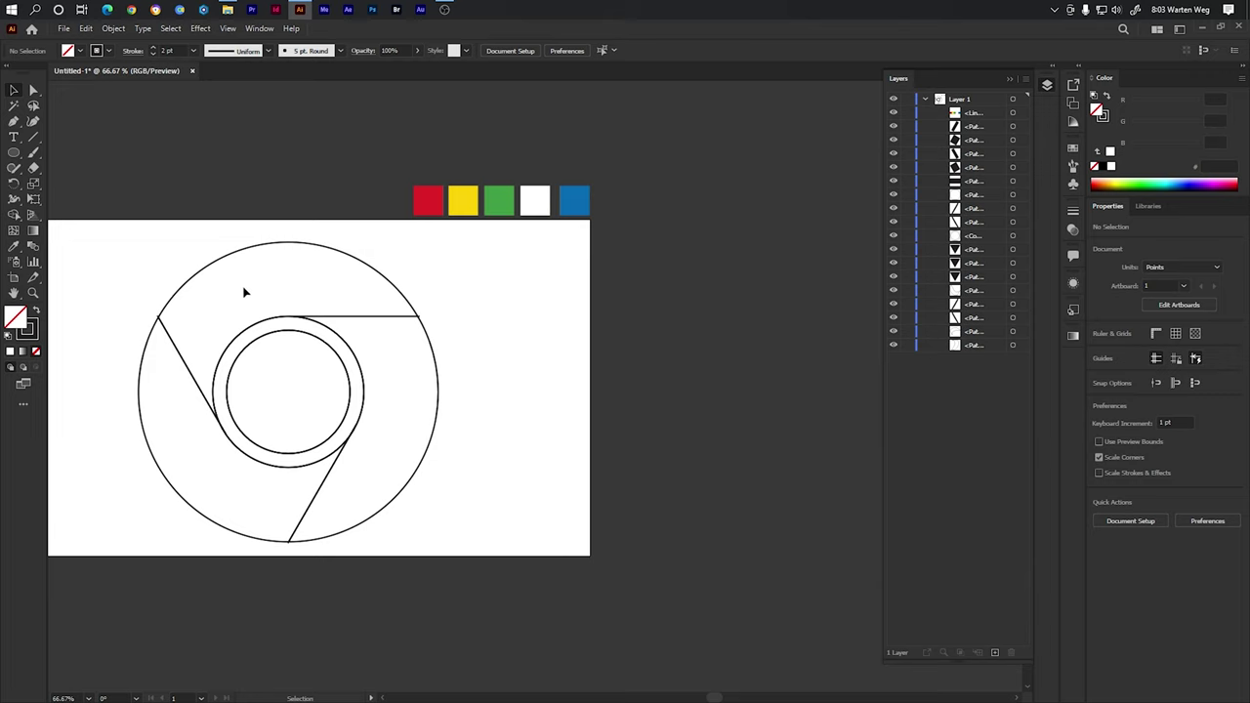
Eyedrop red onto the top segment and yellow onto the right segment
left_click(229, 257)
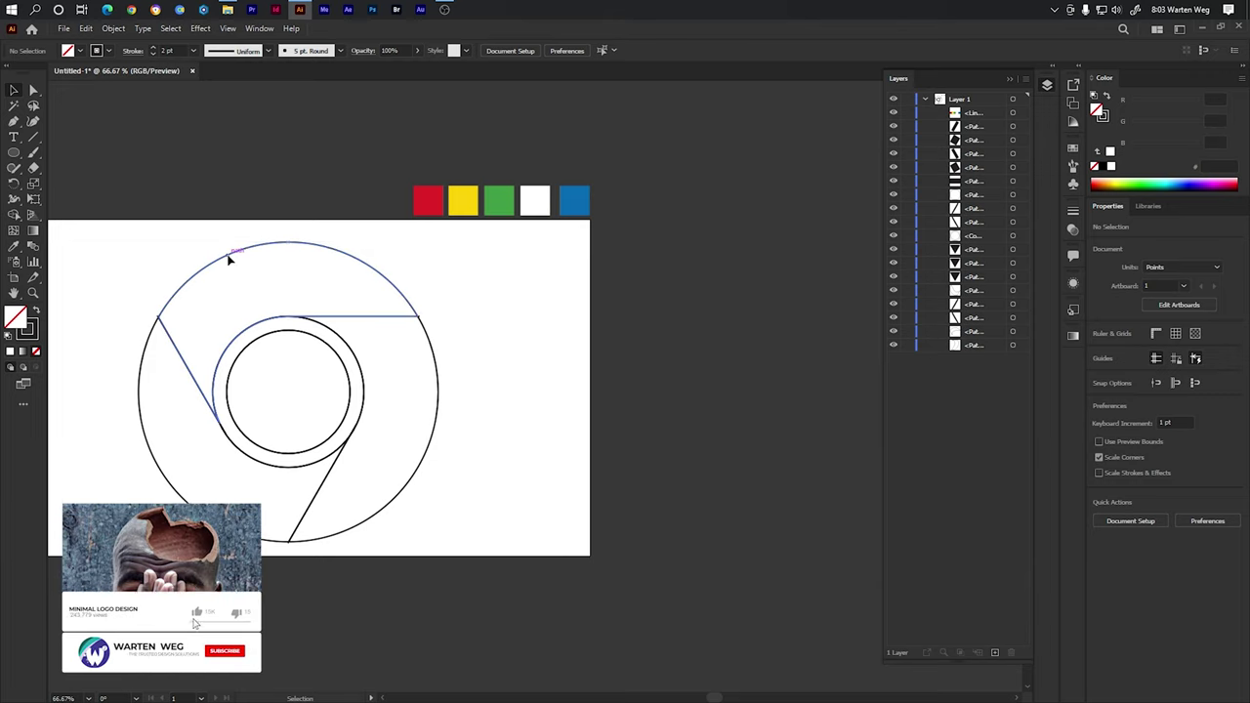
key("i")
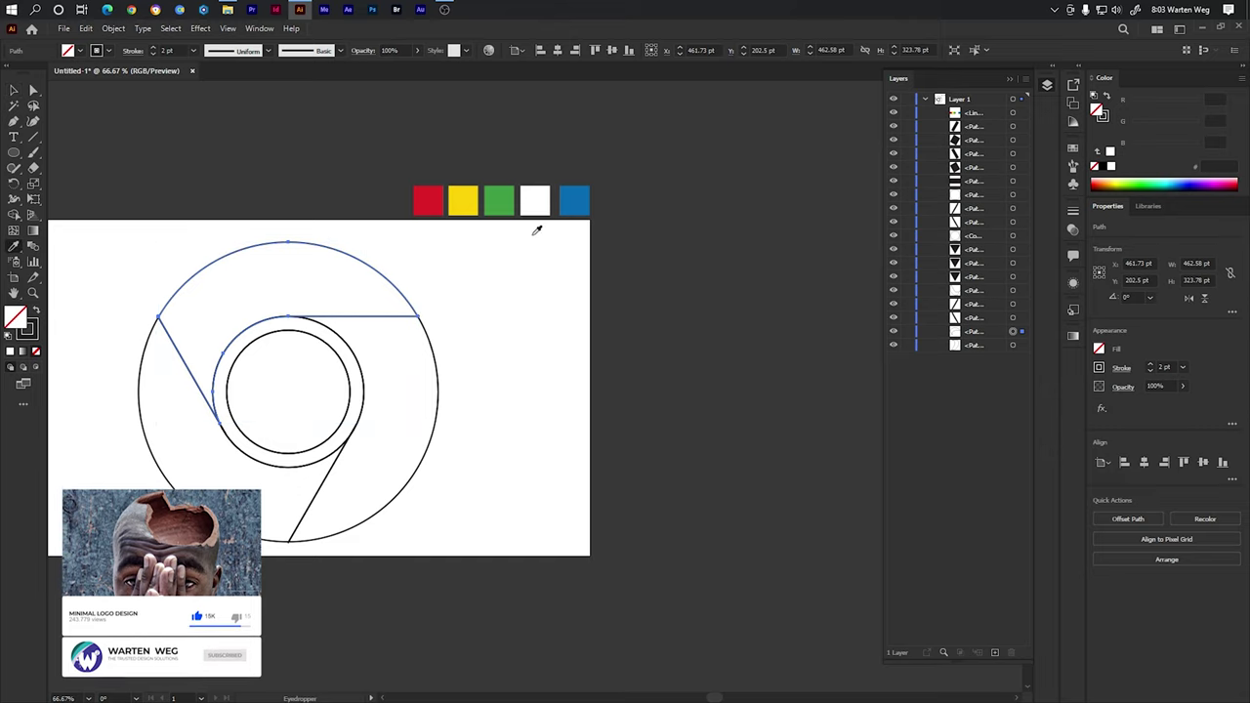
left_click(442, 198)
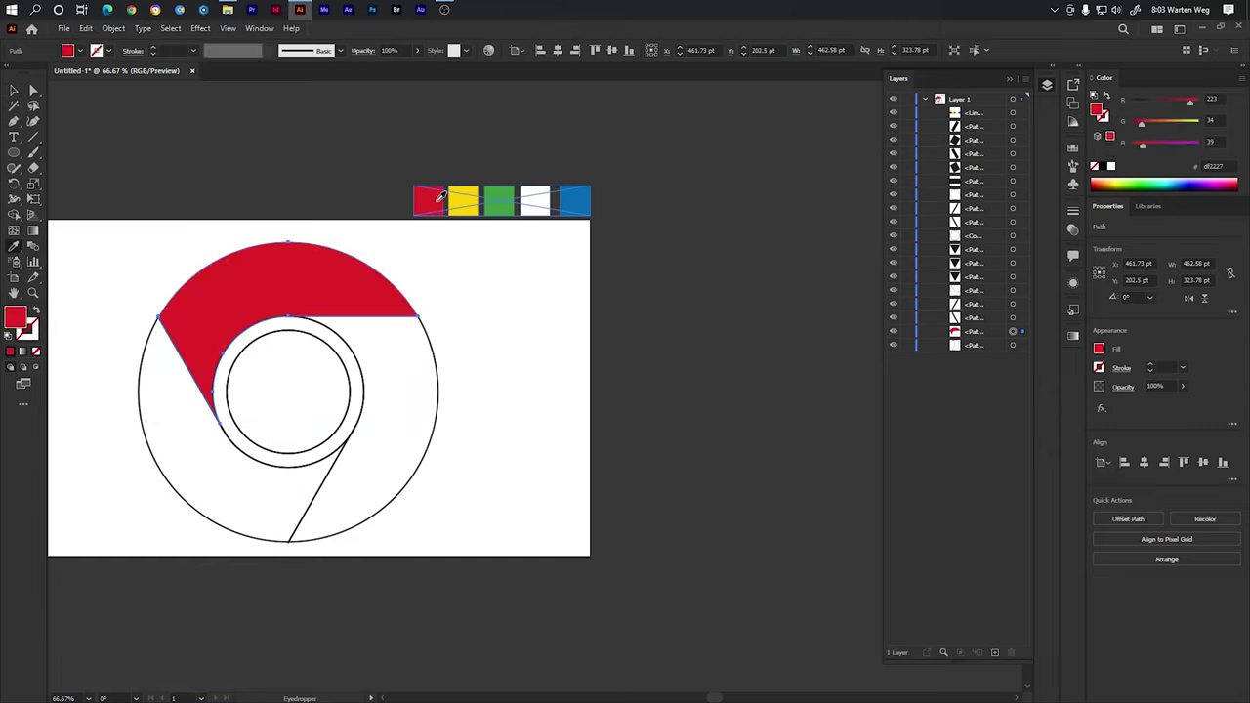
key("v")
left_click(433, 437)
key("i")
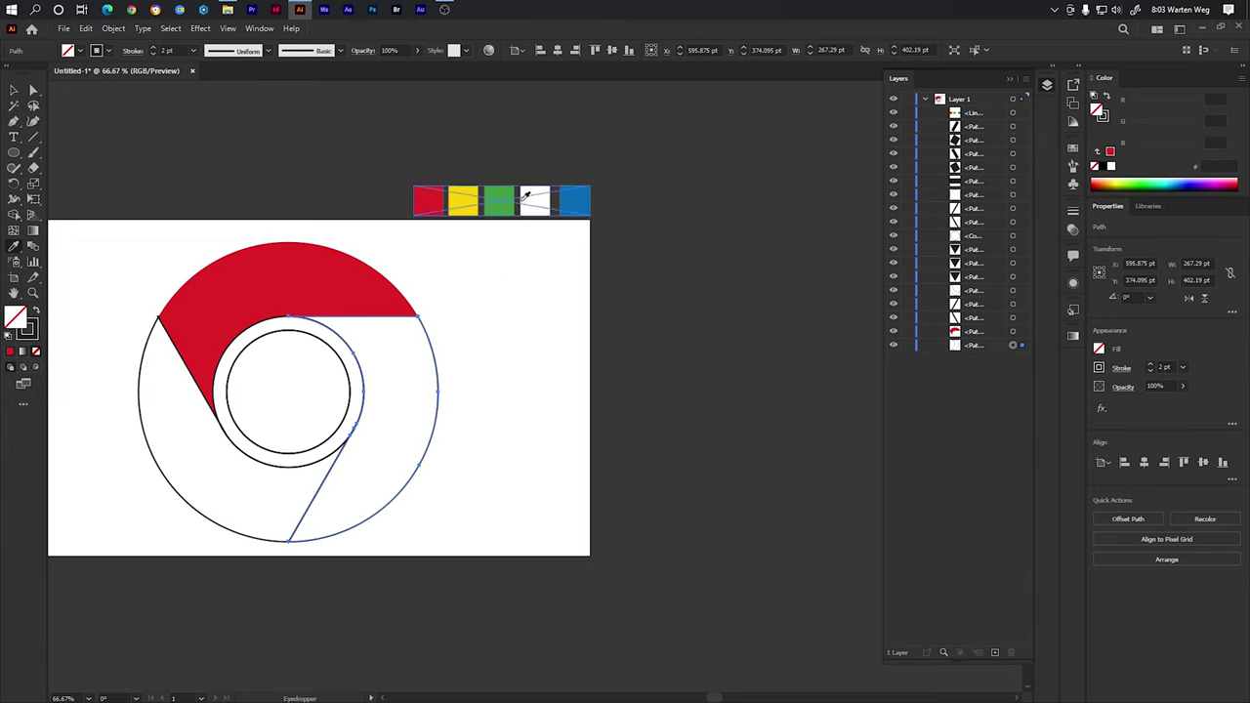
left_click(469, 199)
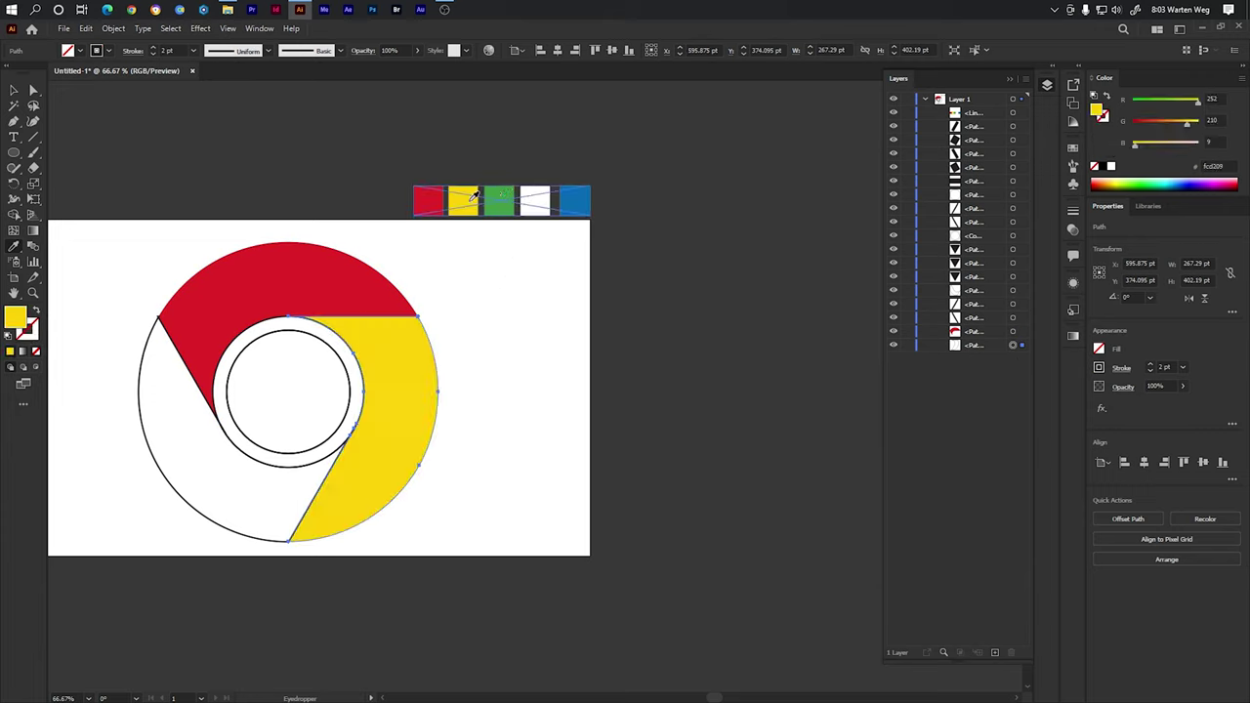
key("v")
Fill the left segment with the green swatch colour
left_click(241, 540)
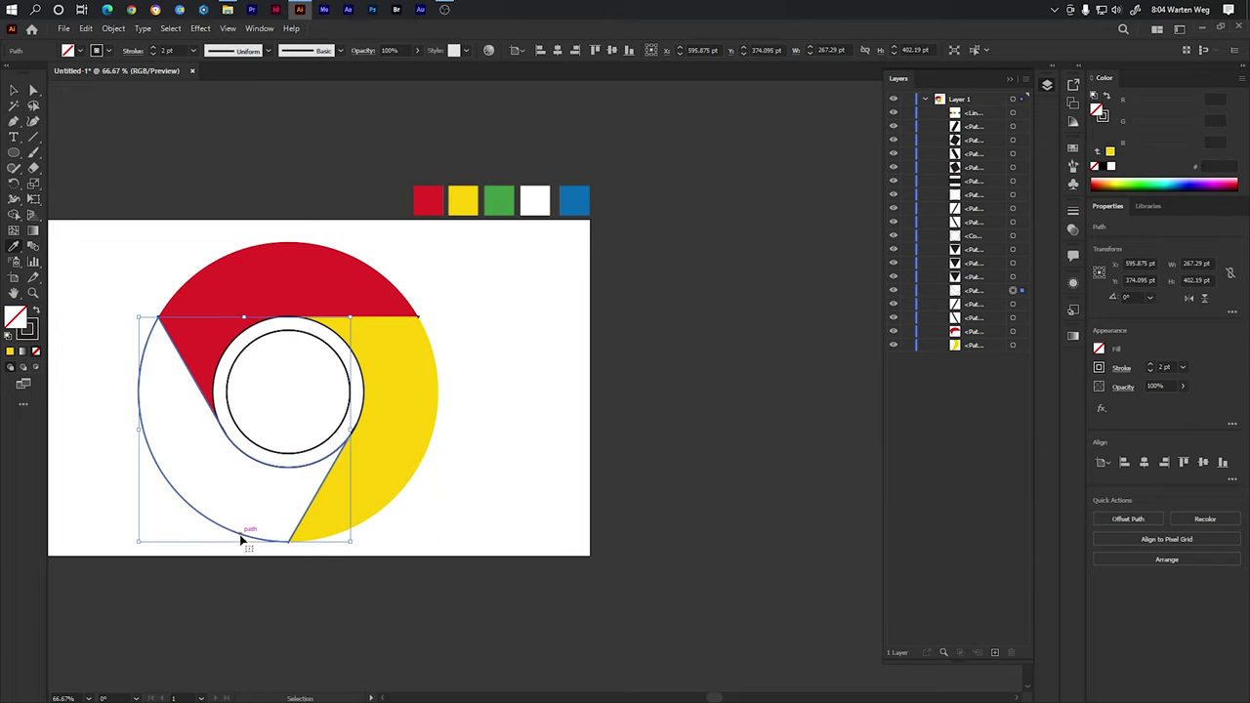
key("i")
left_click(574, 200)
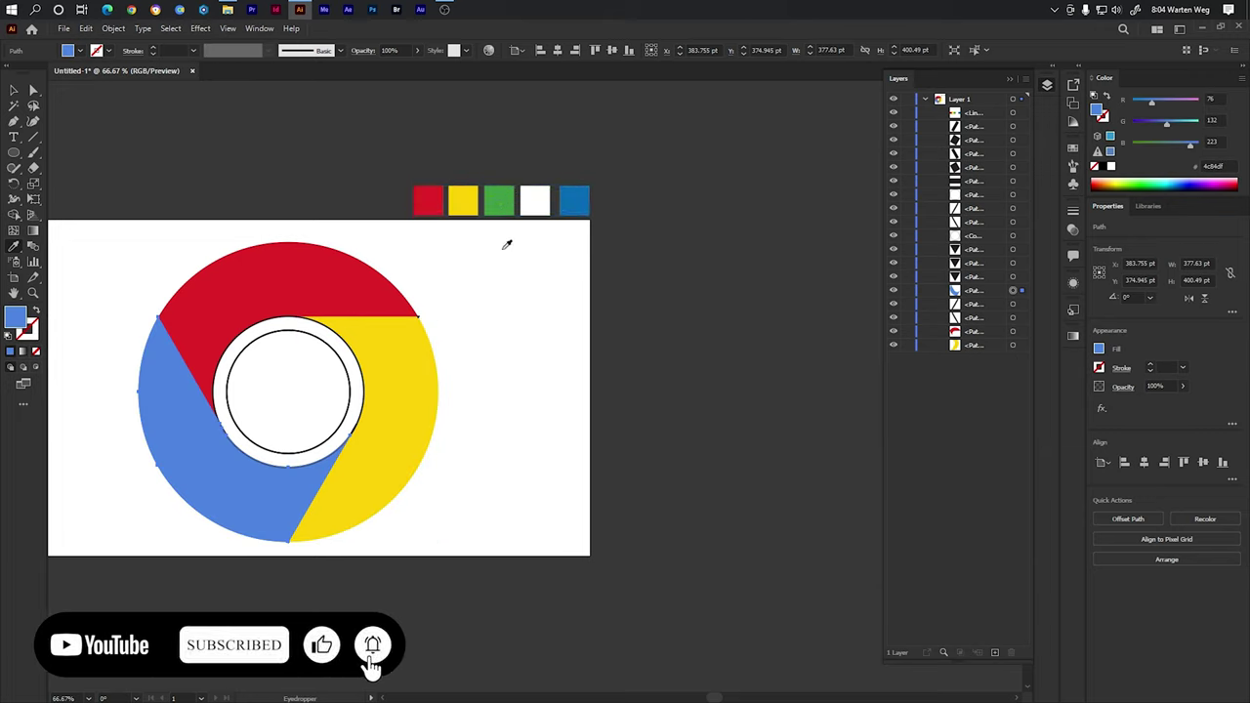
left_click(537, 198)
left_click(574, 200)
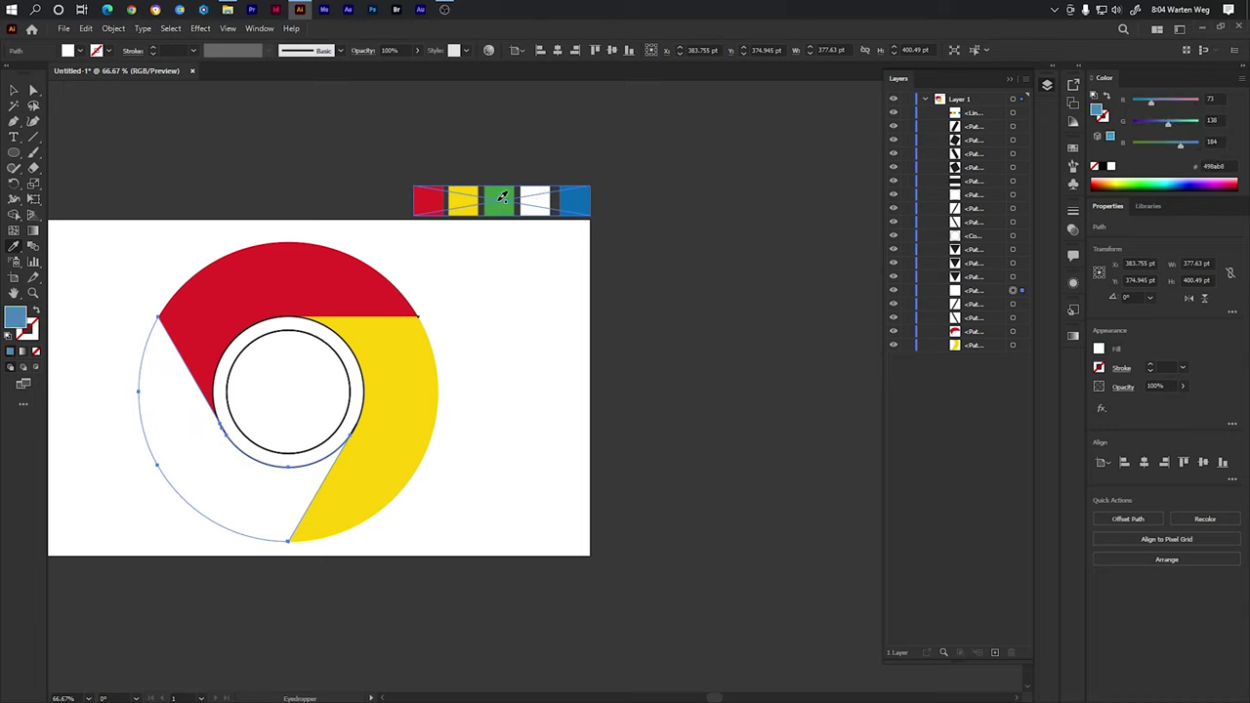
key("v")
Fill the inner ring with the blue swatch colour and clear the selection
left_click(362, 405)
key("i")
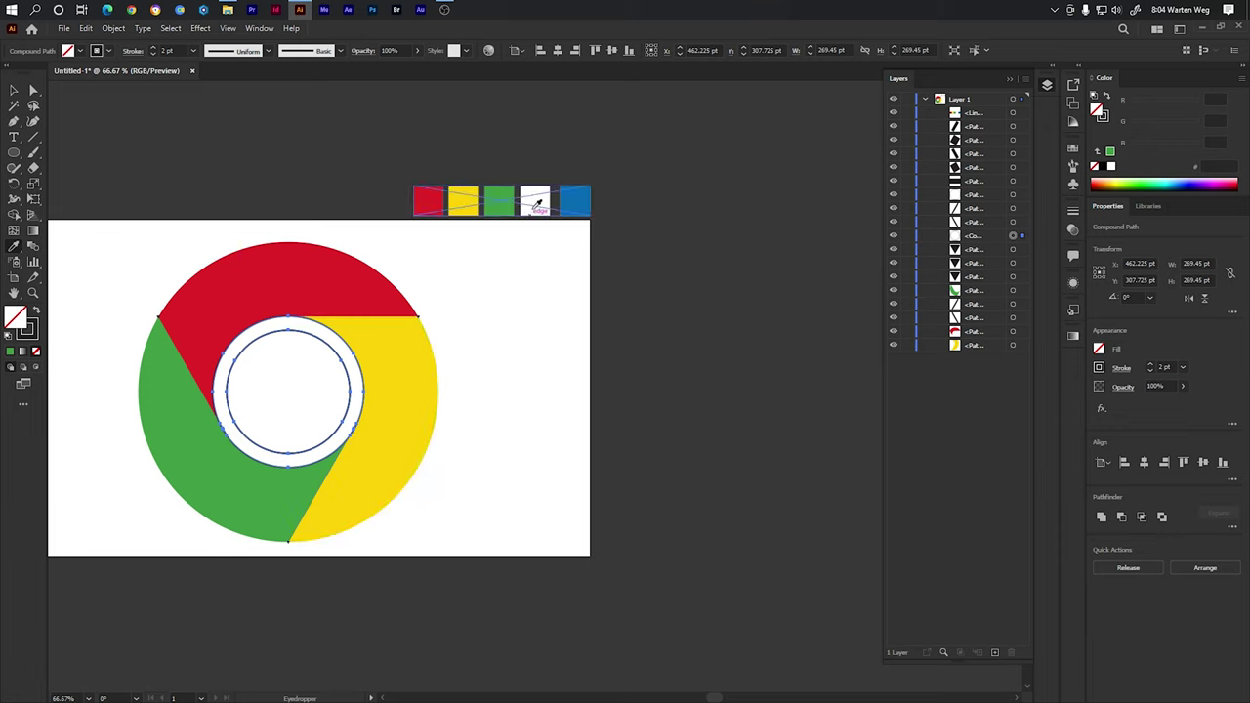
left_click(535, 200)
key("v")
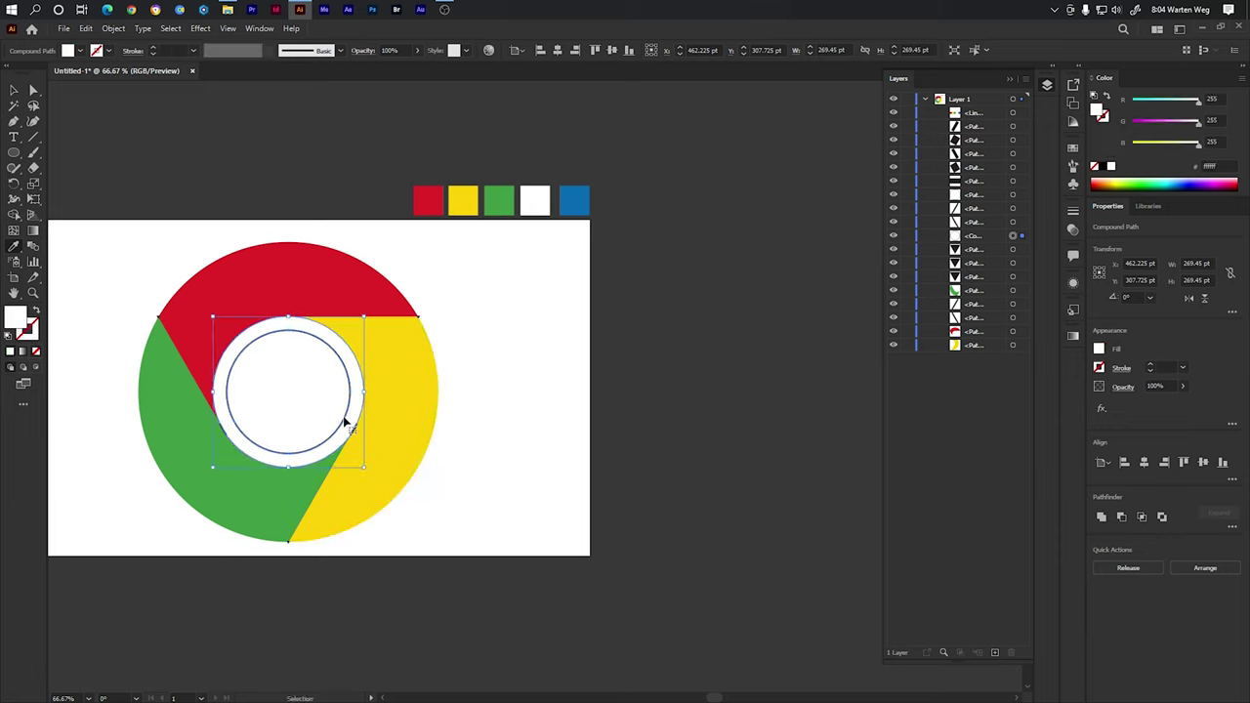
key("i")
left_click(574, 201)
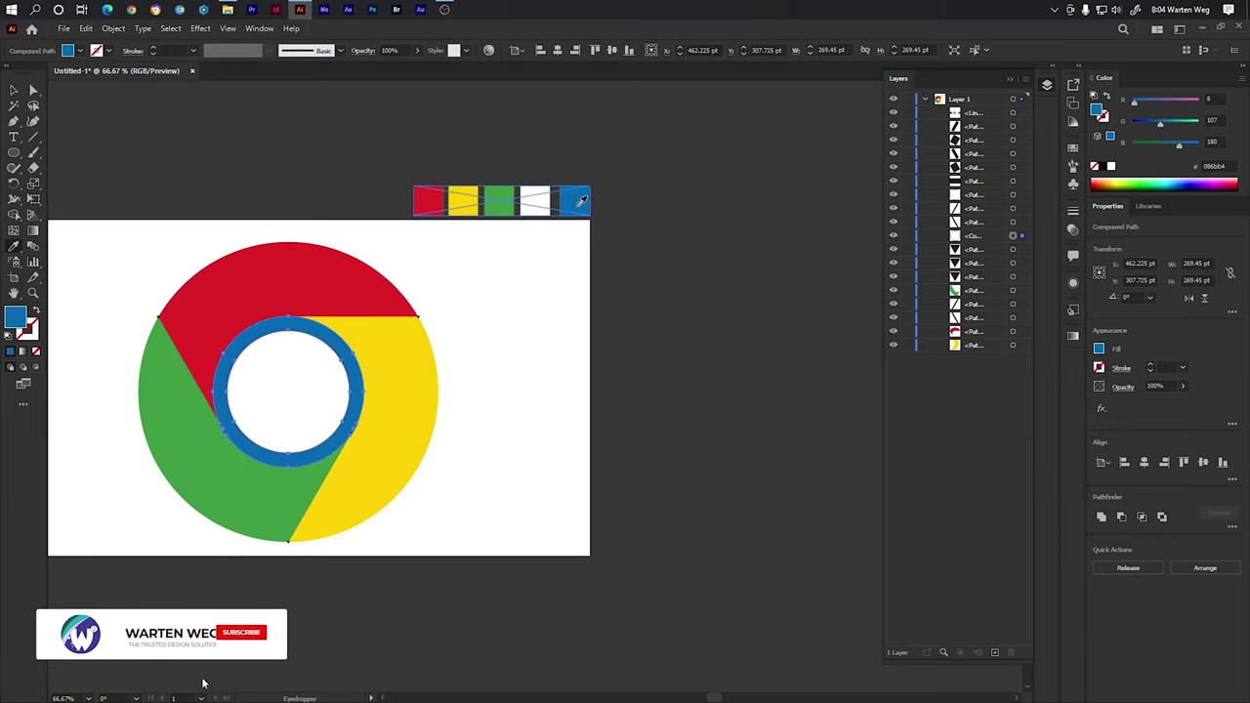
key("ctrl+shift+a")
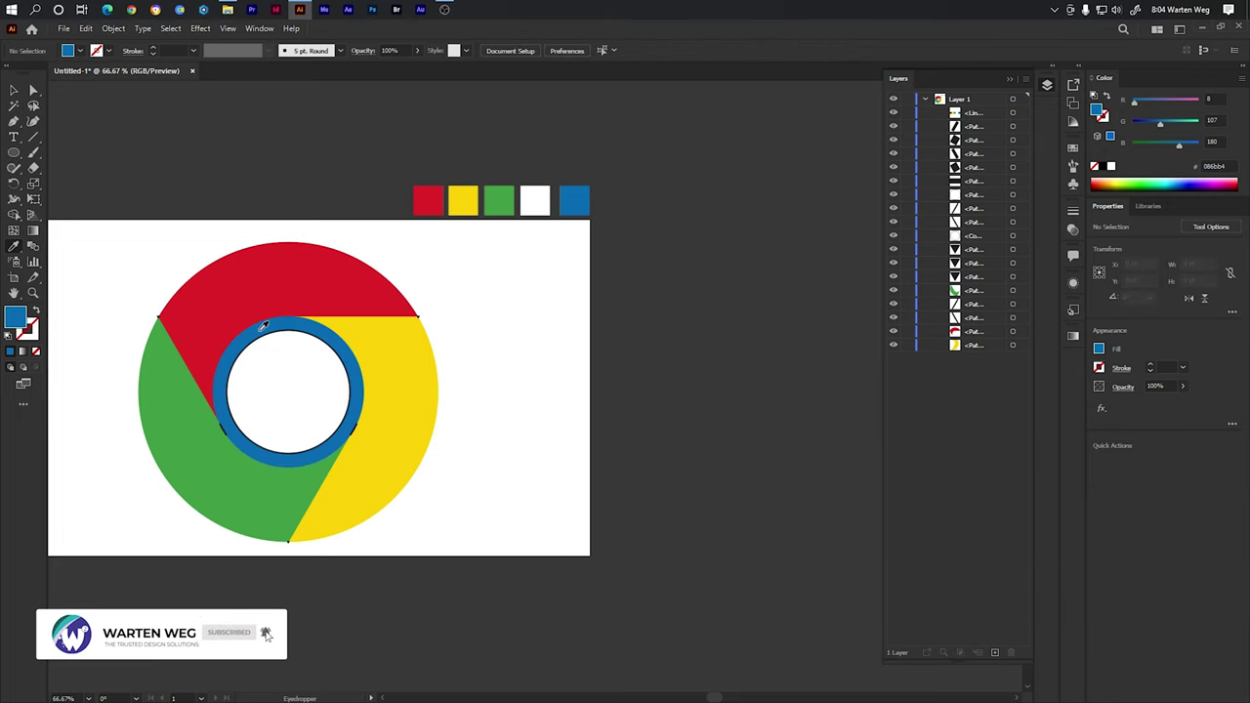
left_click(14, 91)
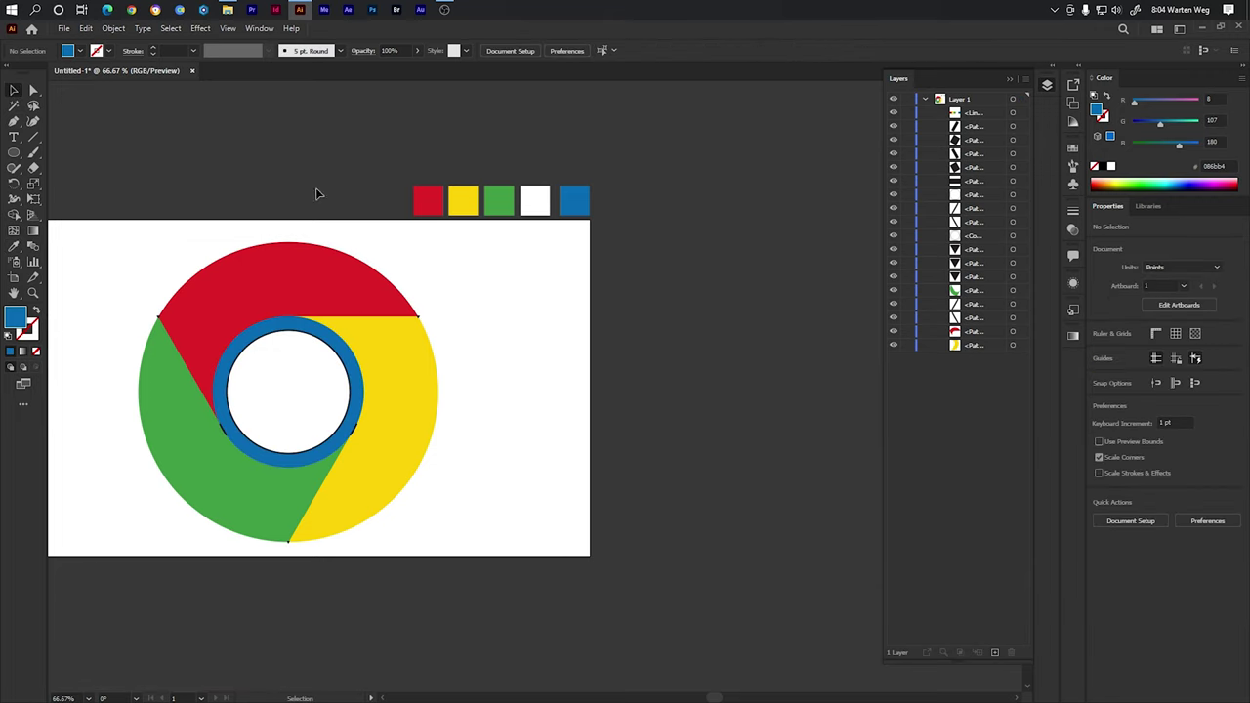
Delete the leftover paths at the red/yellow and red/green junctions
scroll(435, 308, "up", 3)
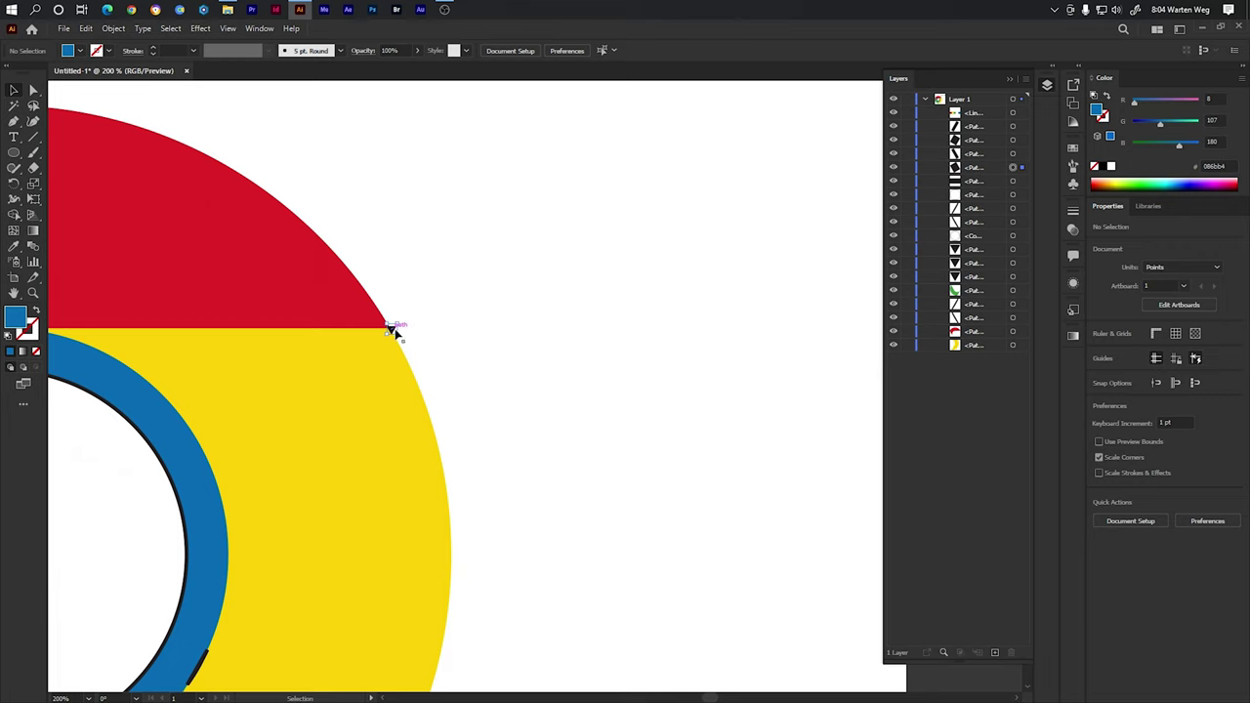
left_click(391, 332)
left_click(508, 346)
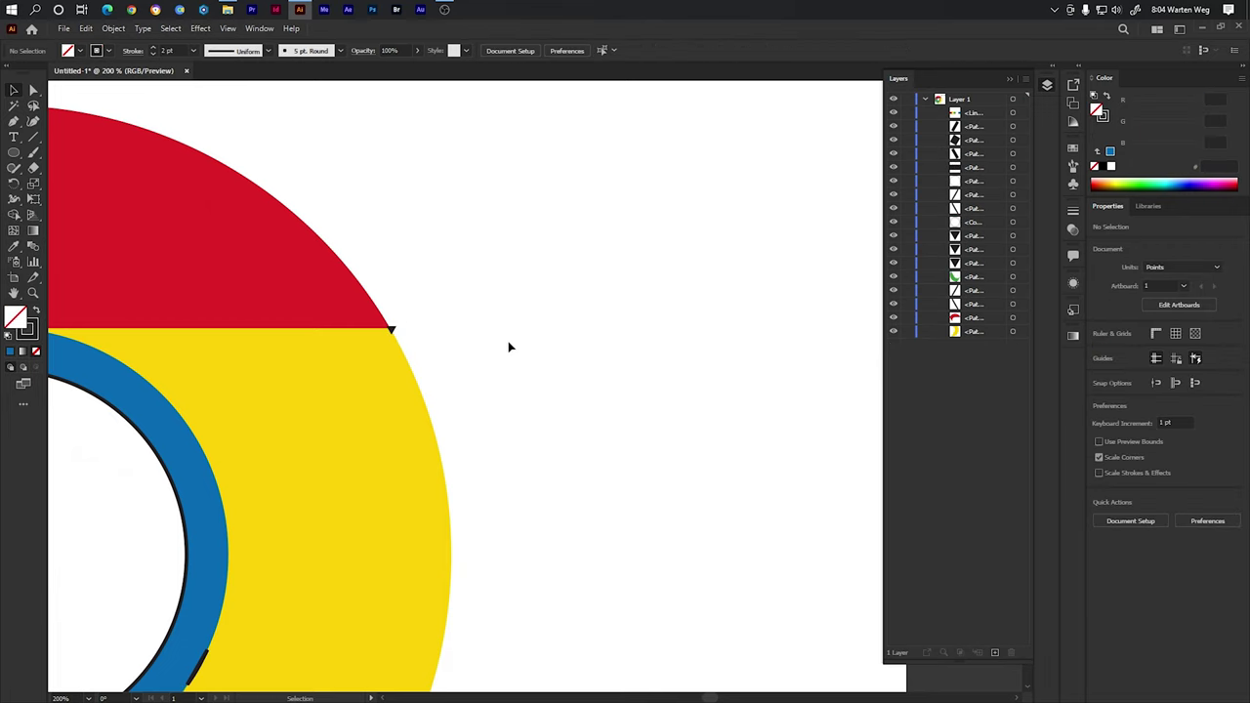
left_click(391, 332)
key("Delete")
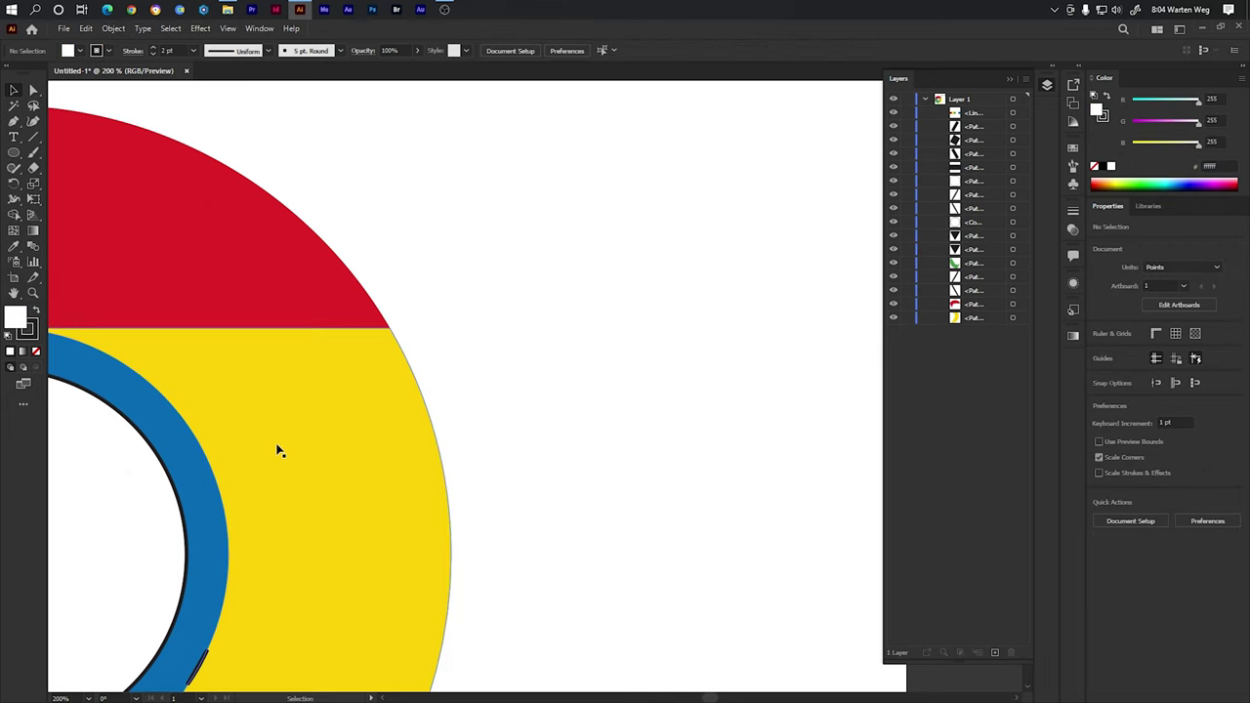
scroll(274, 451, "down", 3)
scroll(112, 424, "up", 3)
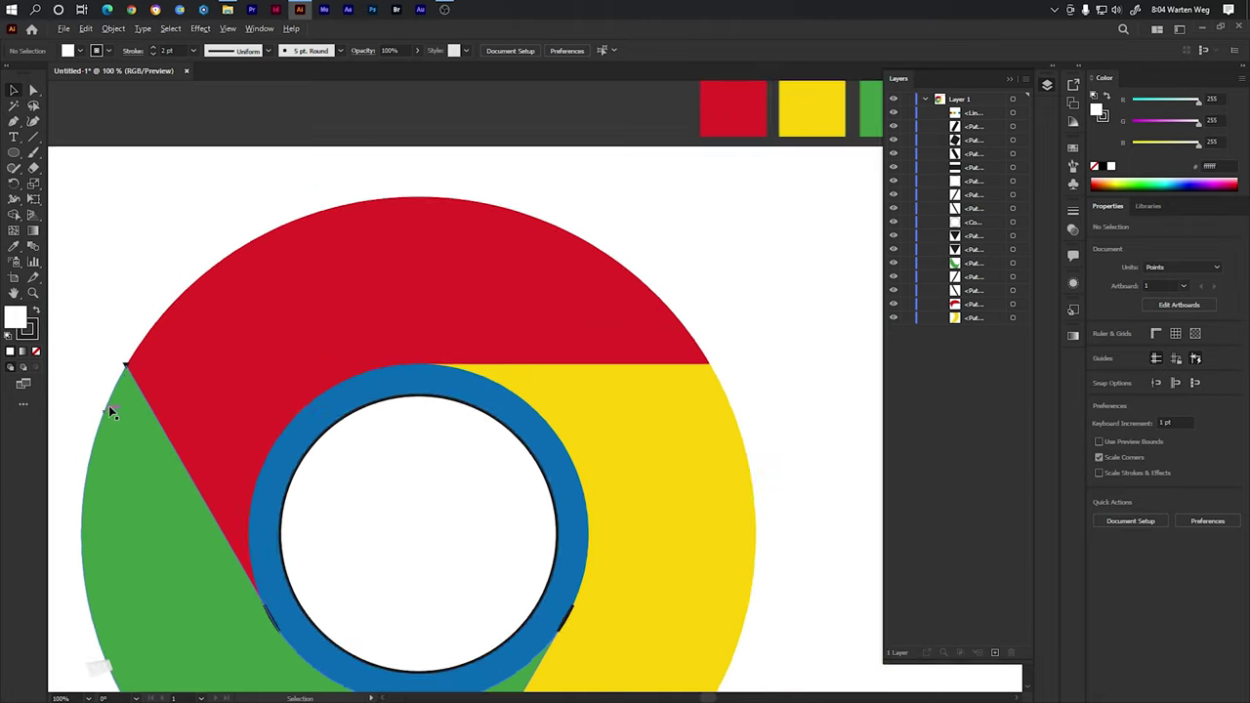
scroll(111, 410, "up", 3)
left_click(153, 307)
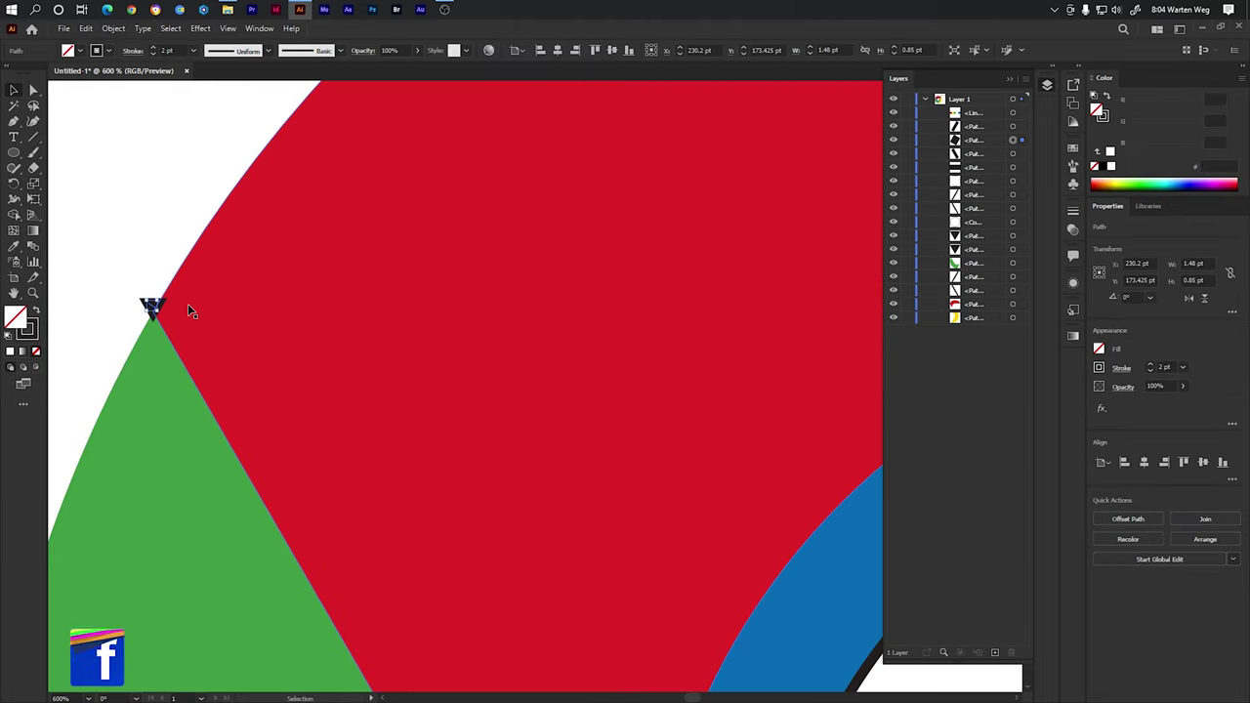
key("Delete")
key("Delete")
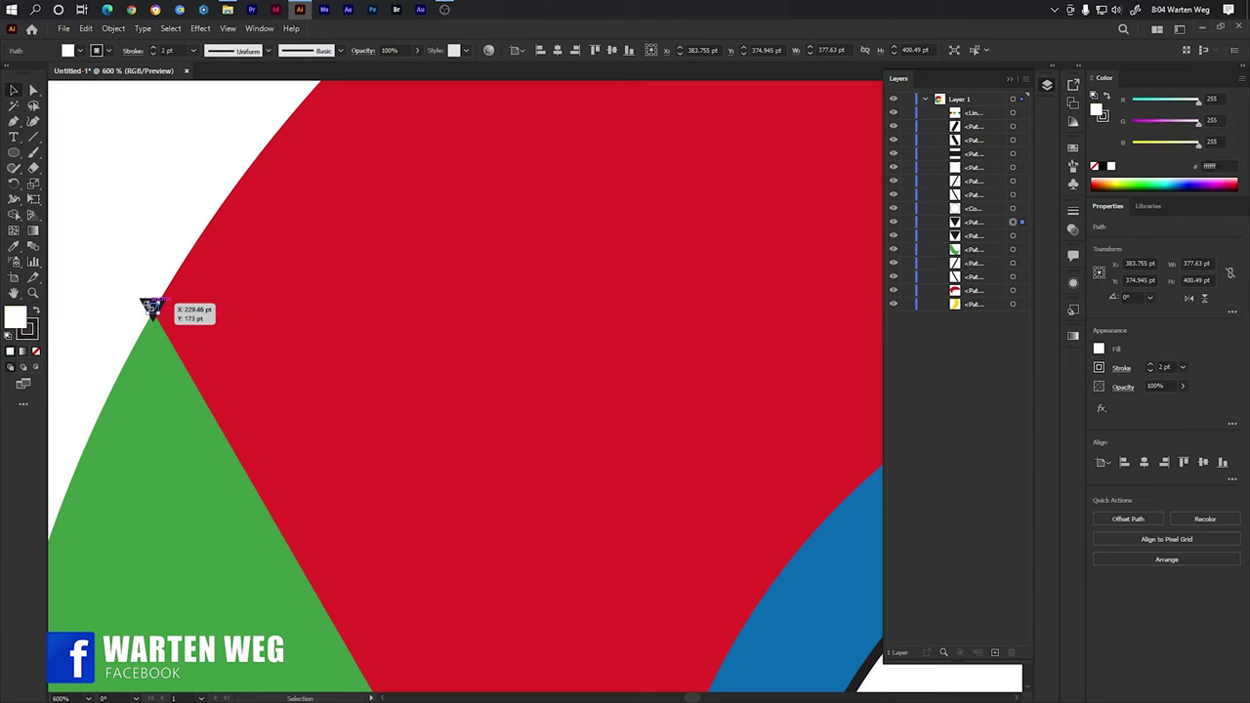
Delete the leftover path and triangle at the green/yellow bottom junction
scroll(153, 440, "down", 5)
scroll(205, 459, "down", 2)
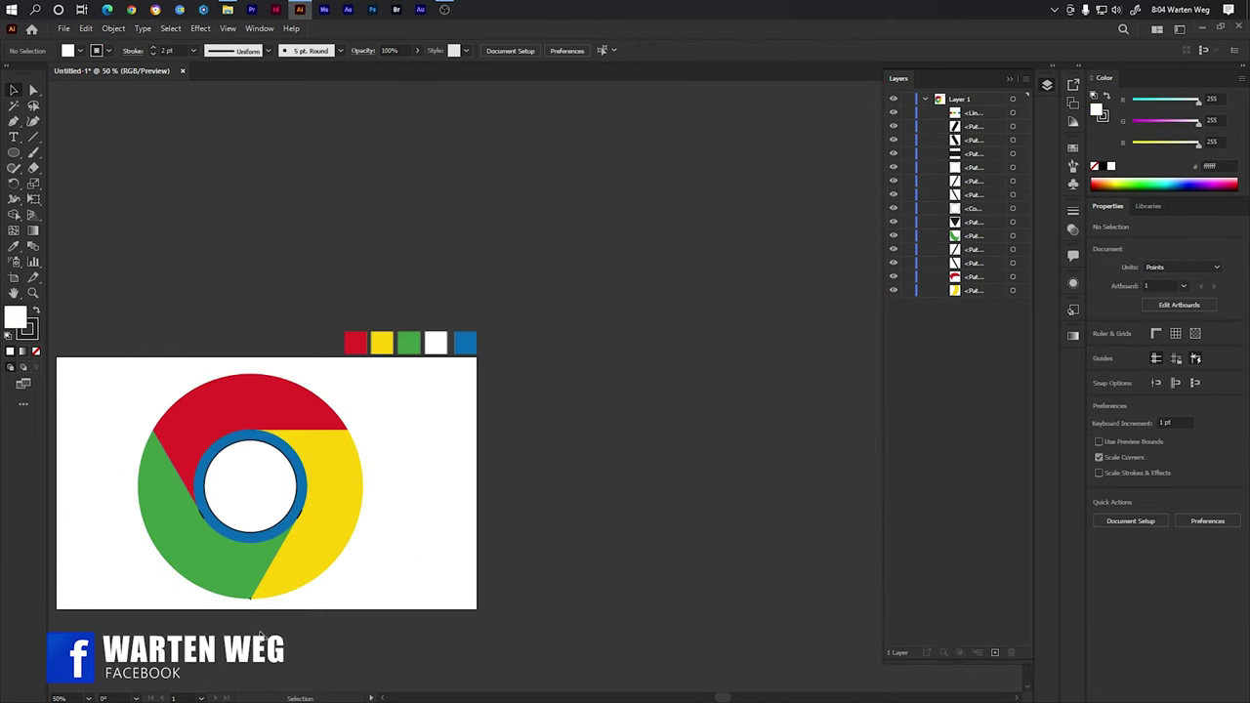
scroll(251, 521, "up", 3)
left_click(223, 496)
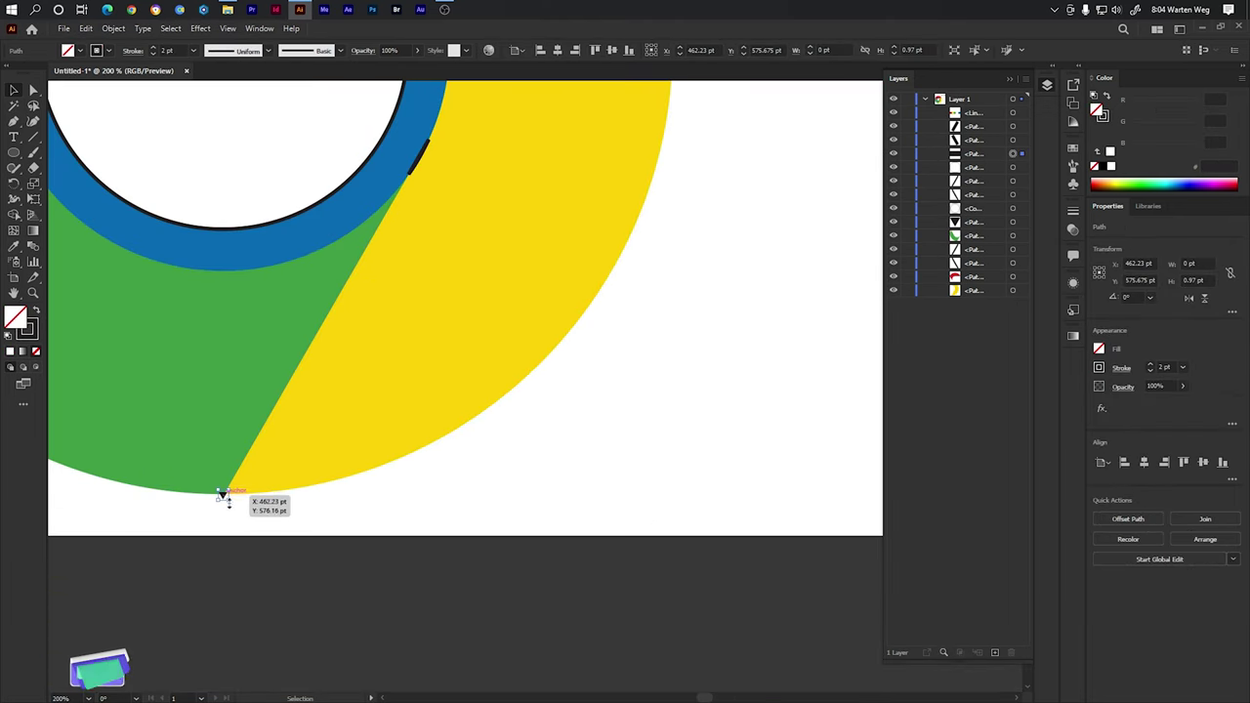
key("Delete")
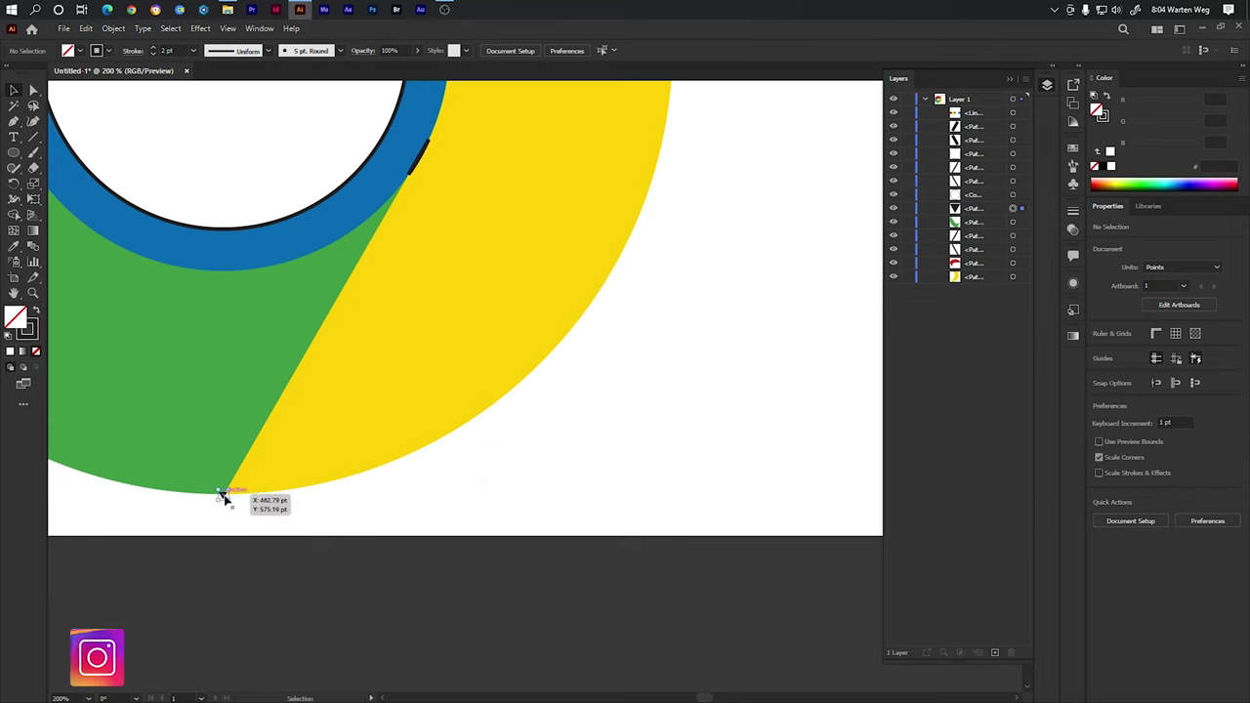
left_click(223, 495)
key("Delete")
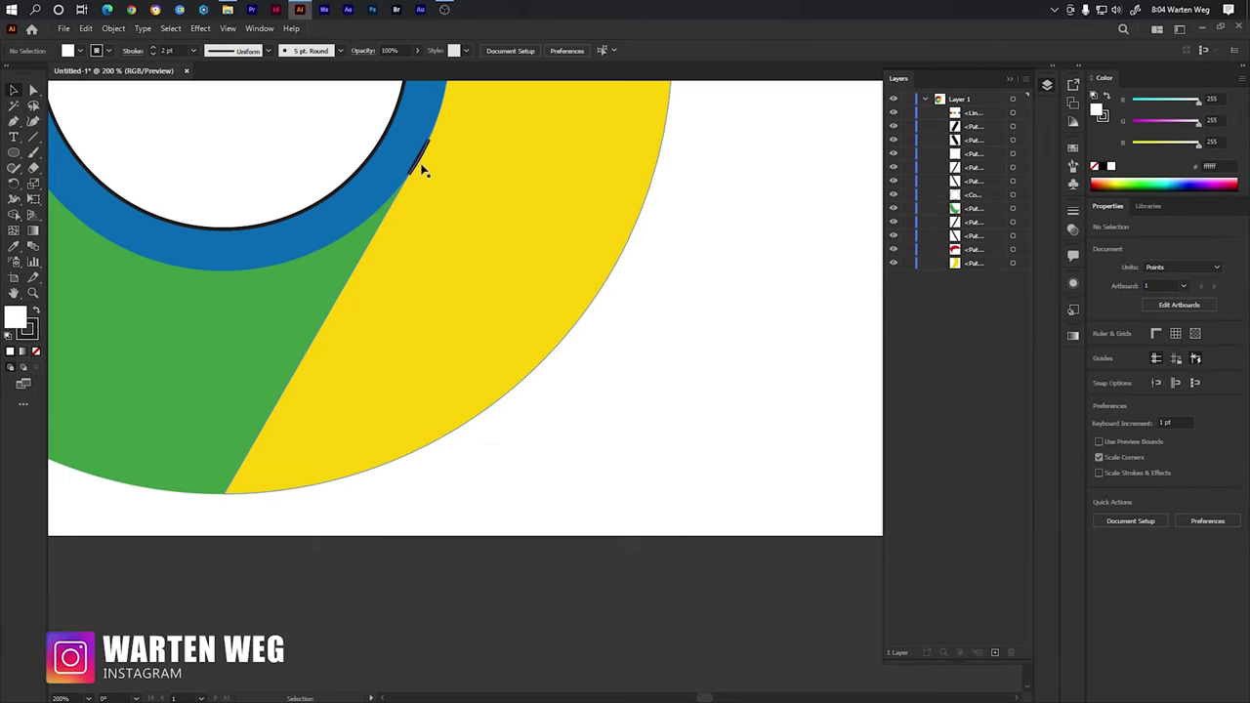
Delete the stray black strokes along the blue/yellow edge
left_click(420, 156)
key("Delete")
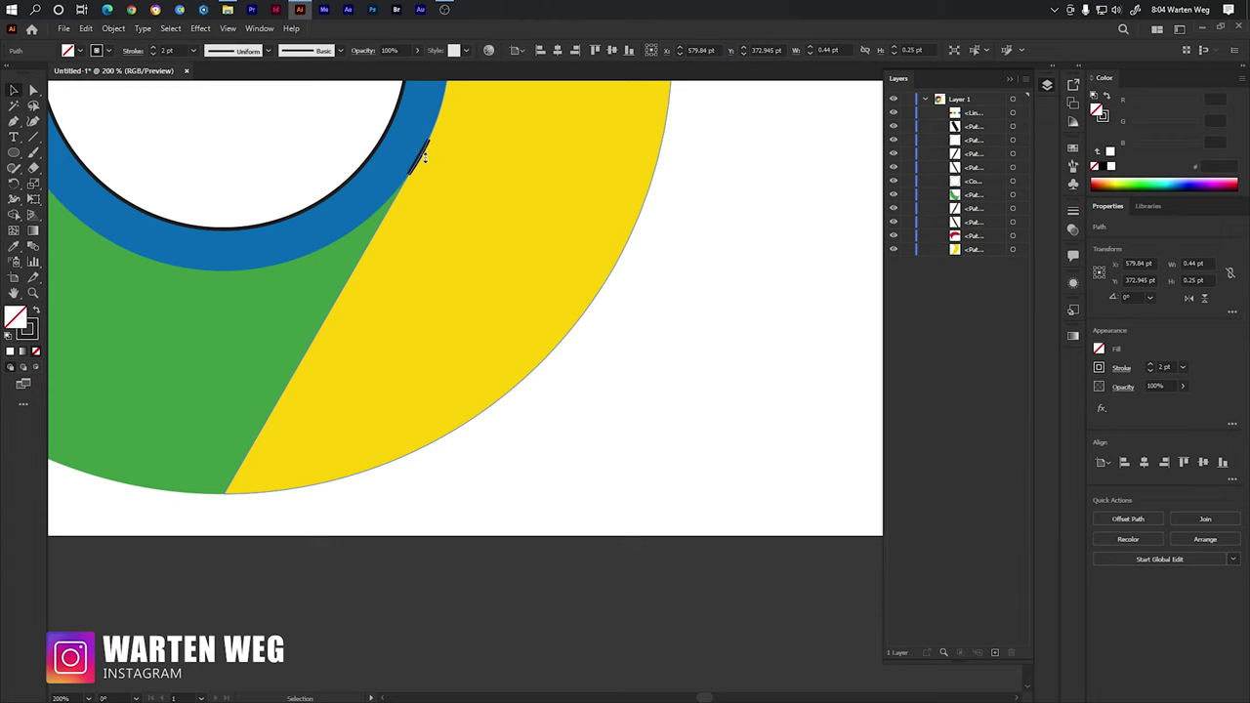
left_click_drag(419, 155, 420, 161)
key("Delete")
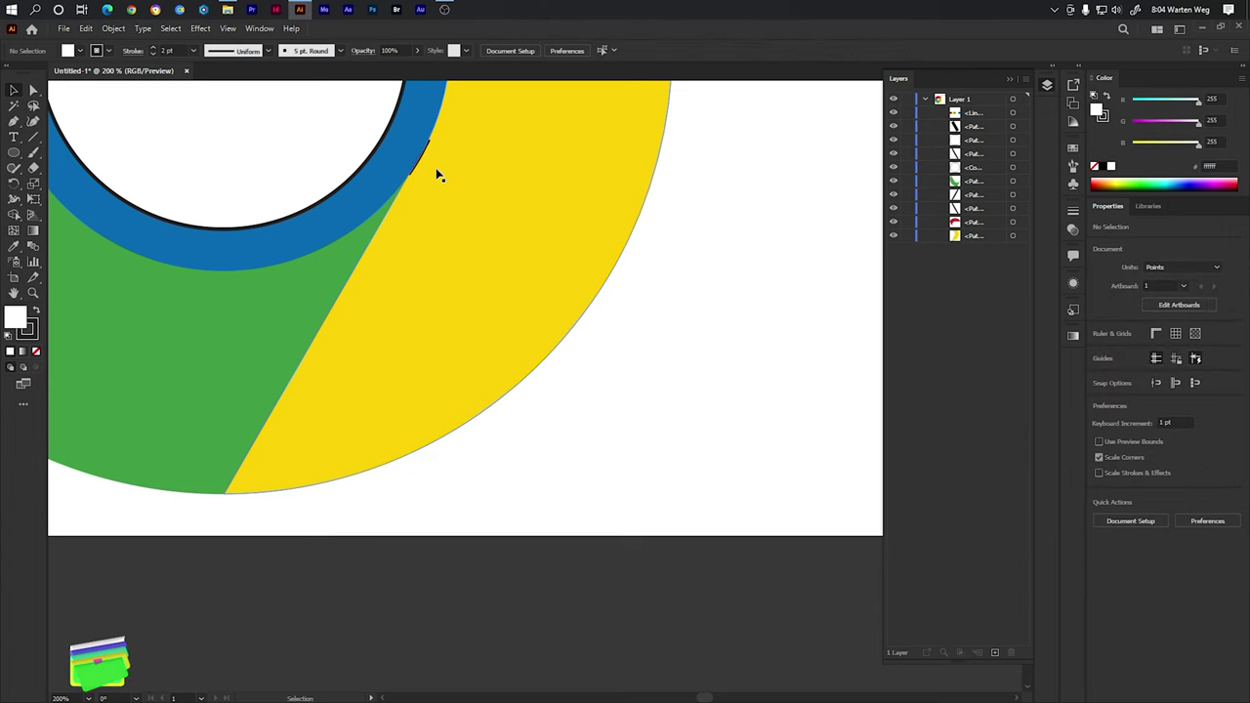
scroll(443, 173, "up", 3, "alt")
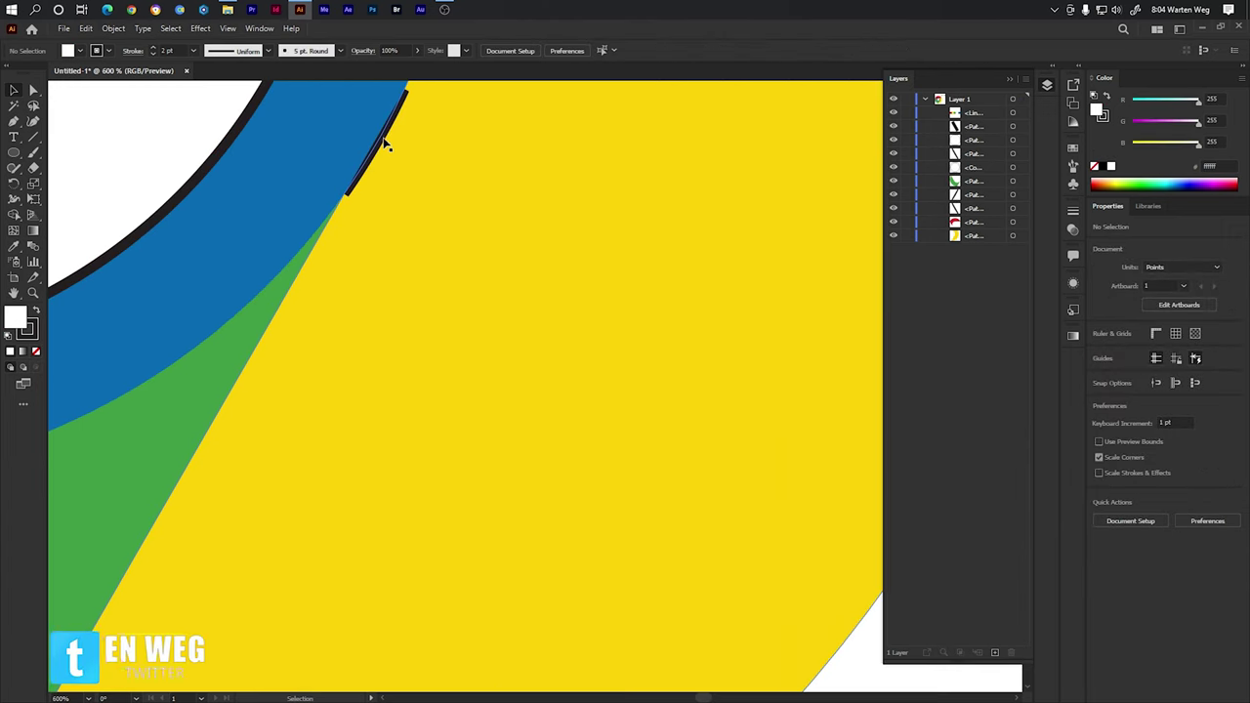
left_click(387, 143)
key("Delete")
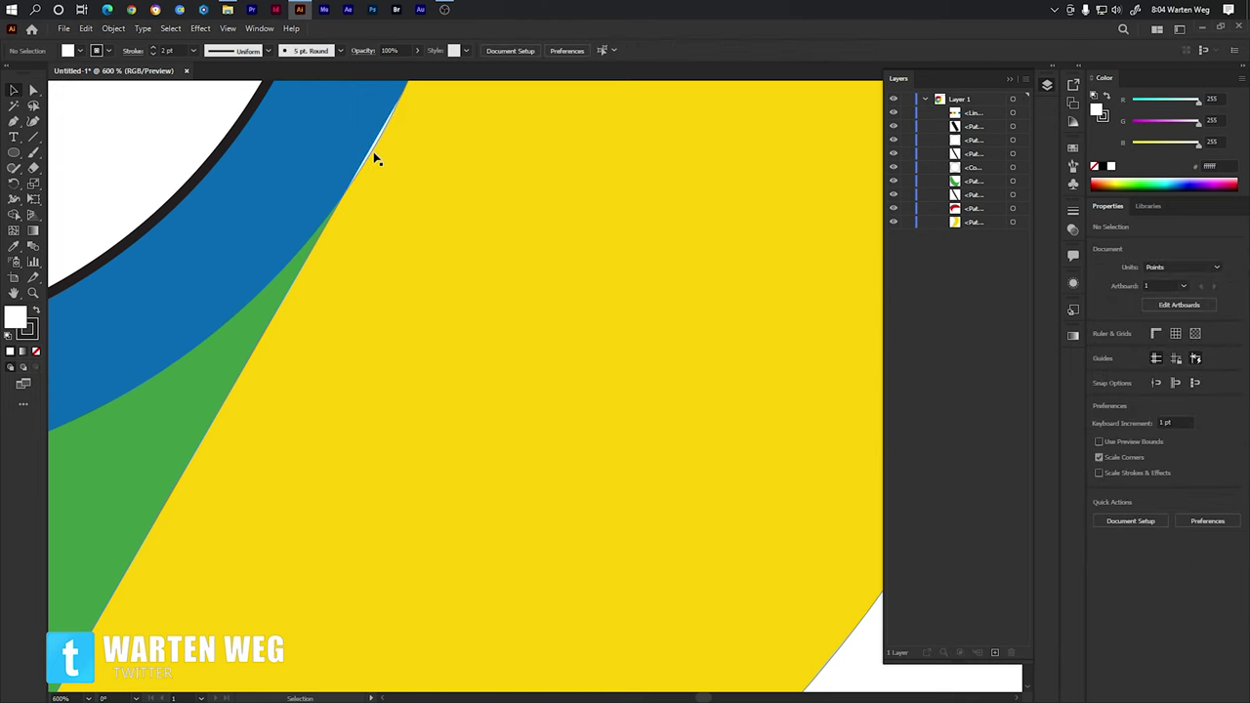
Delete the outlined inner white circle and the black stroke at the ring's left edge
scroll(374, 156, "down", 4, "alt")
scroll(165, 173, "up", 3, "alt")
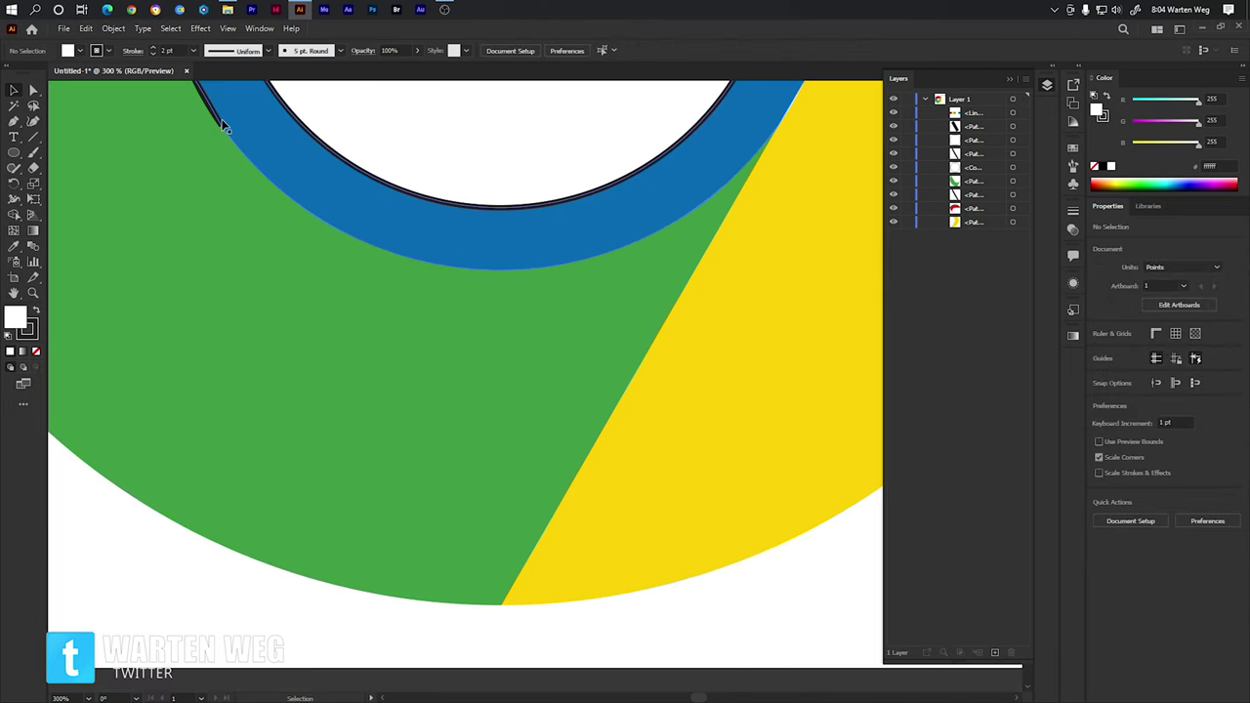
left_click_drag(223, 125, 238, 335)
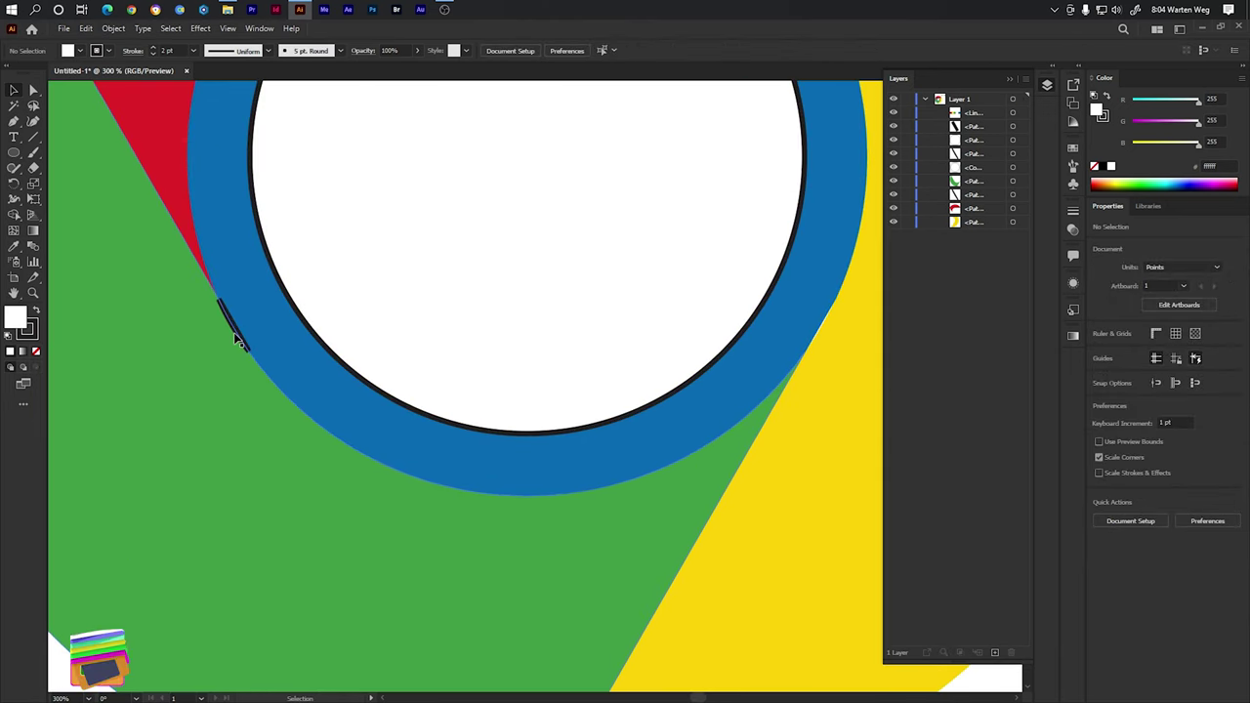
left_click(292, 302)
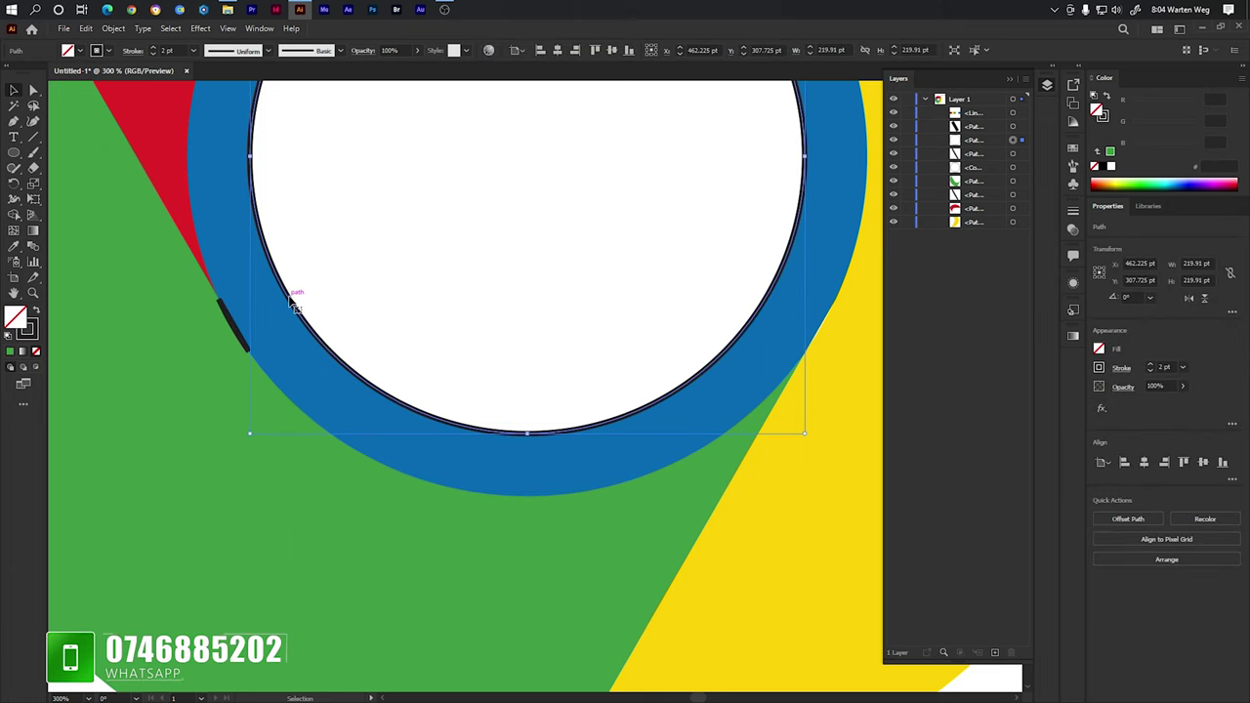
key("Delete")
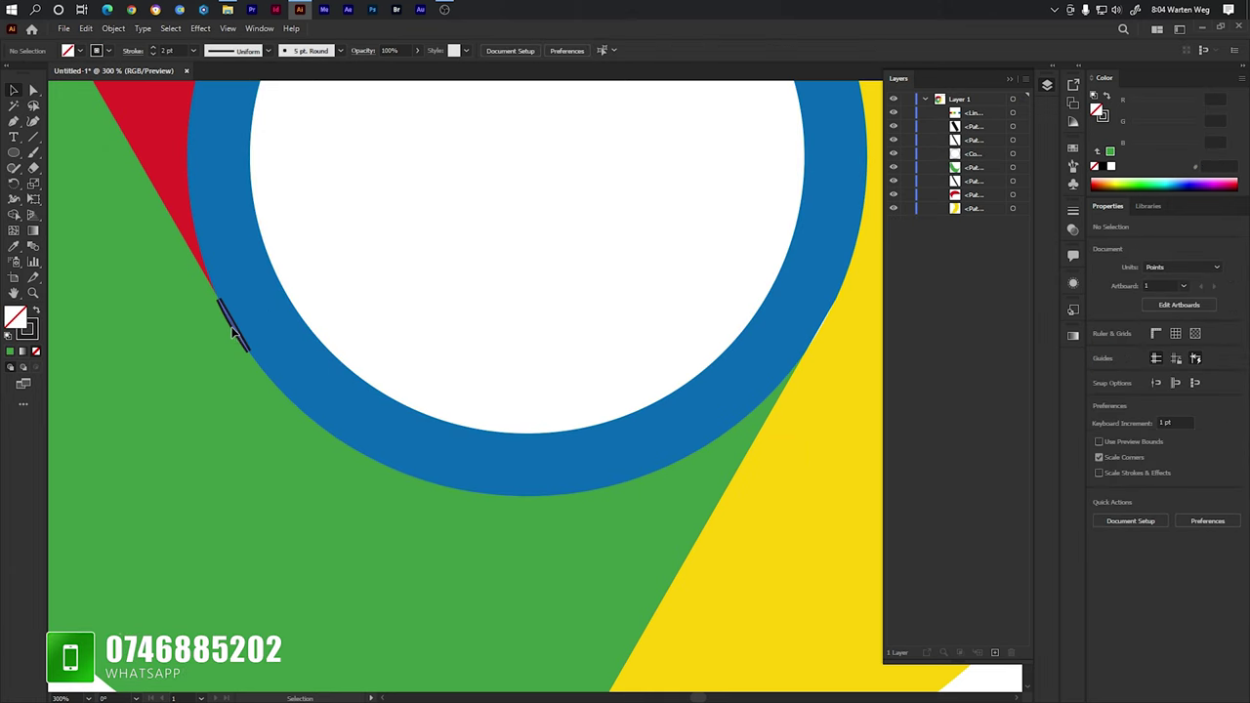
left_click(233, 332)
key("Delete")
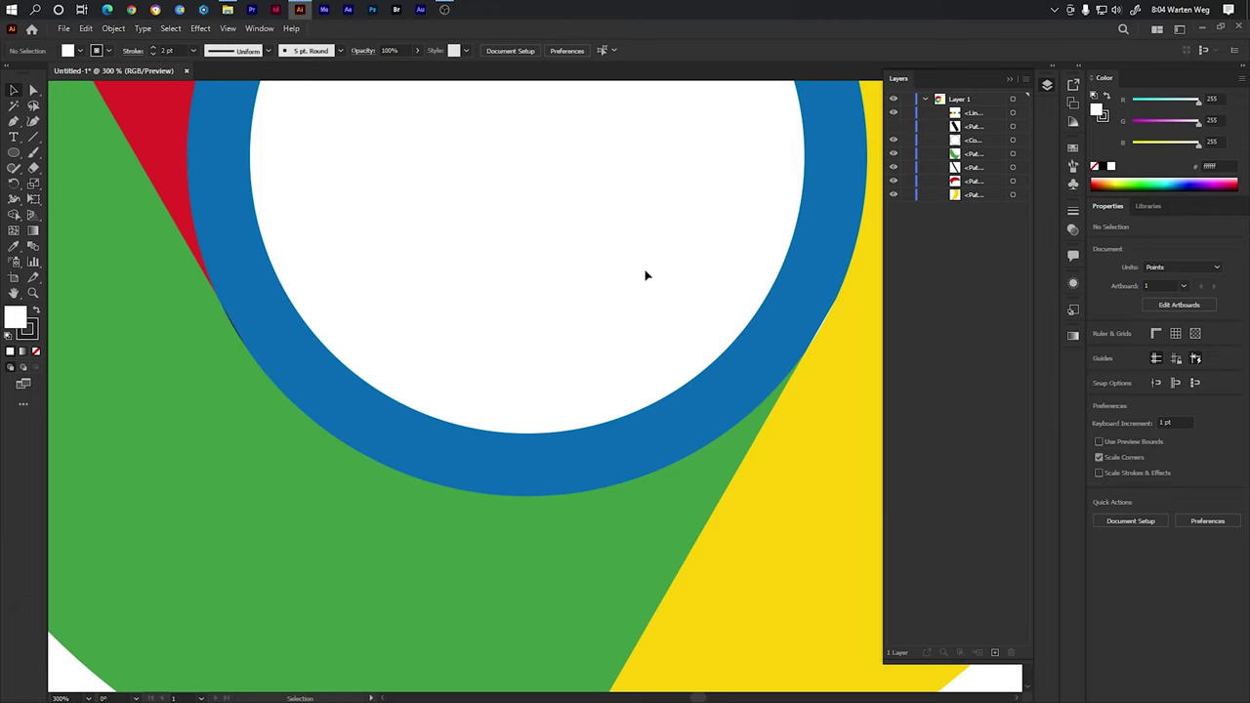
key("ctrl+1")
left_click_drag(777, 190, 593, 251)
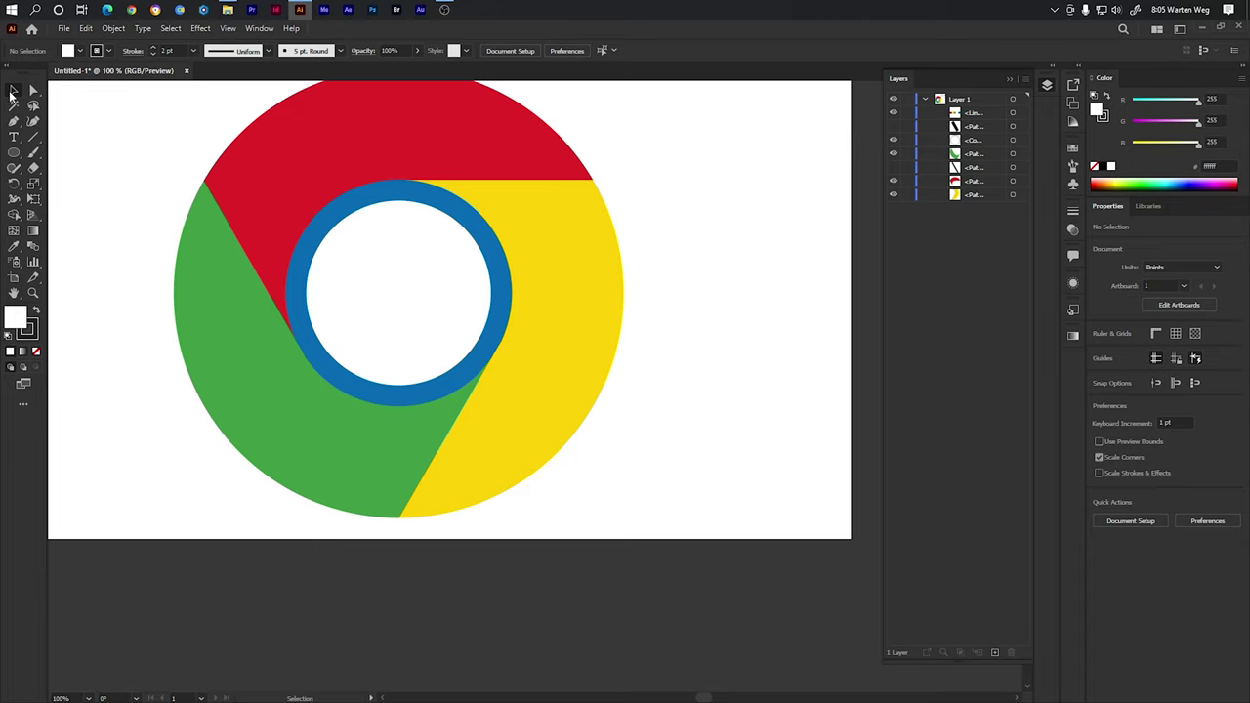
scroll(469, 268, "down", 3)
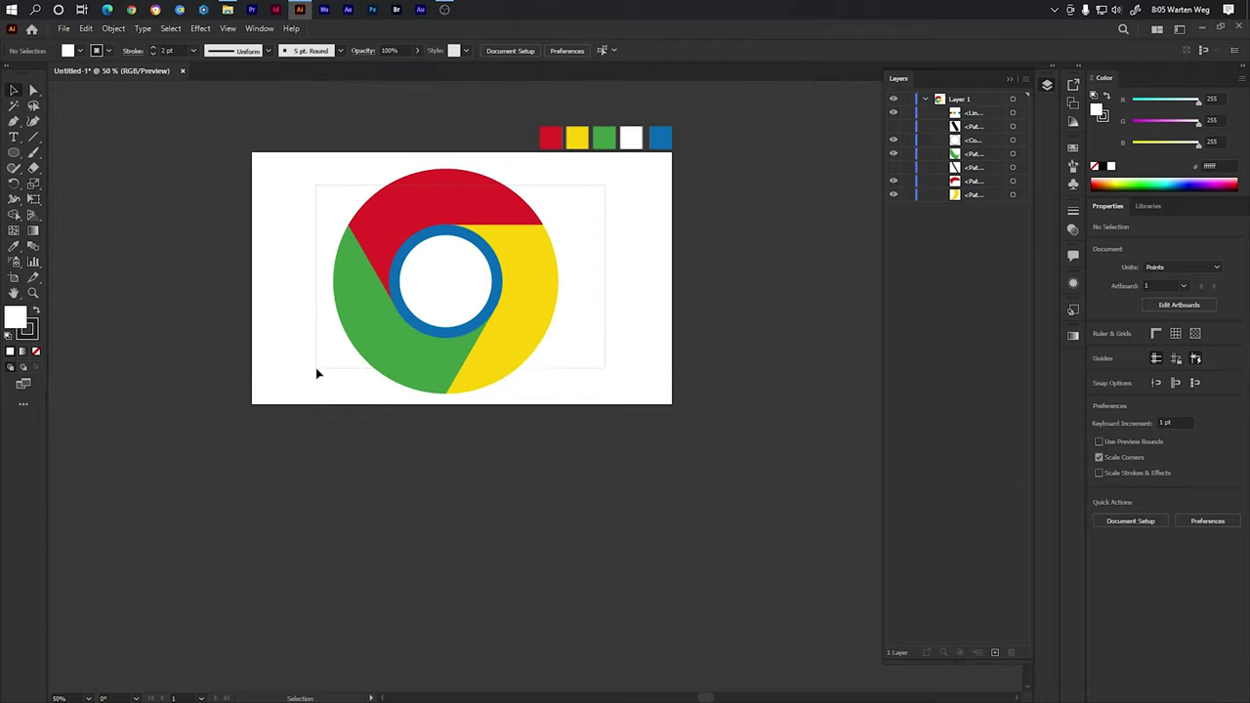
left_click_drag(316, 373, 321, 381)
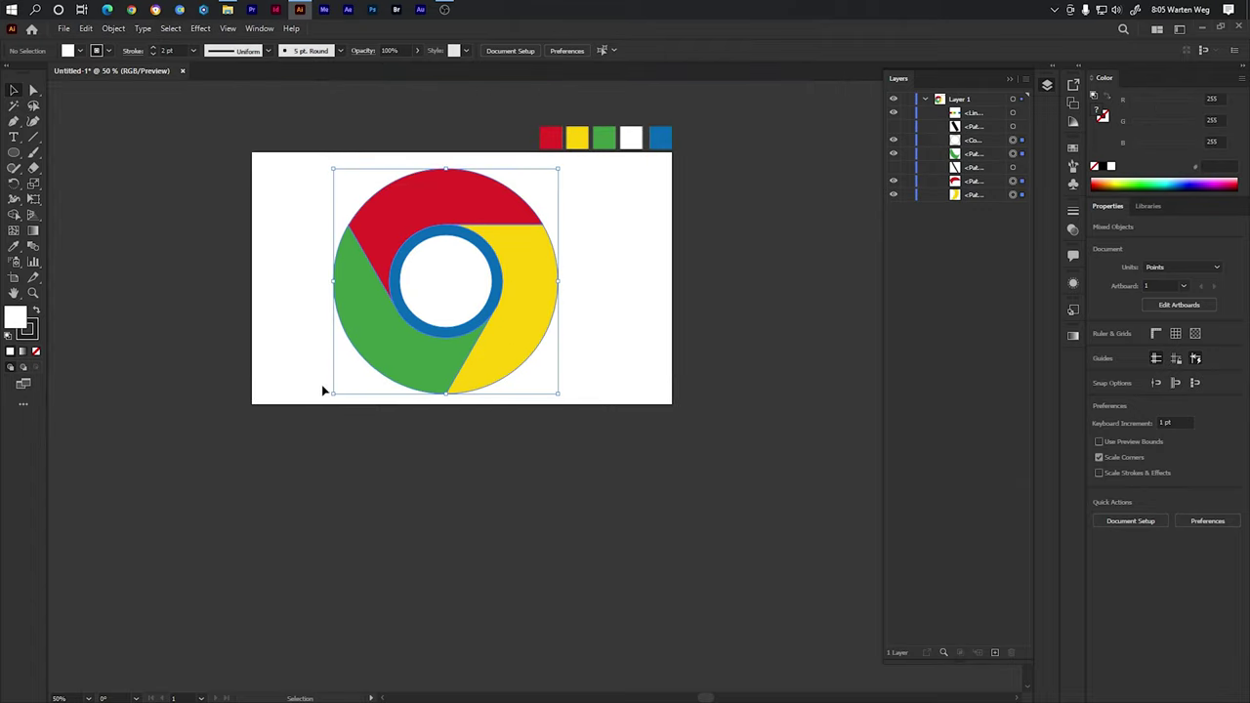
left_click(576, 287)
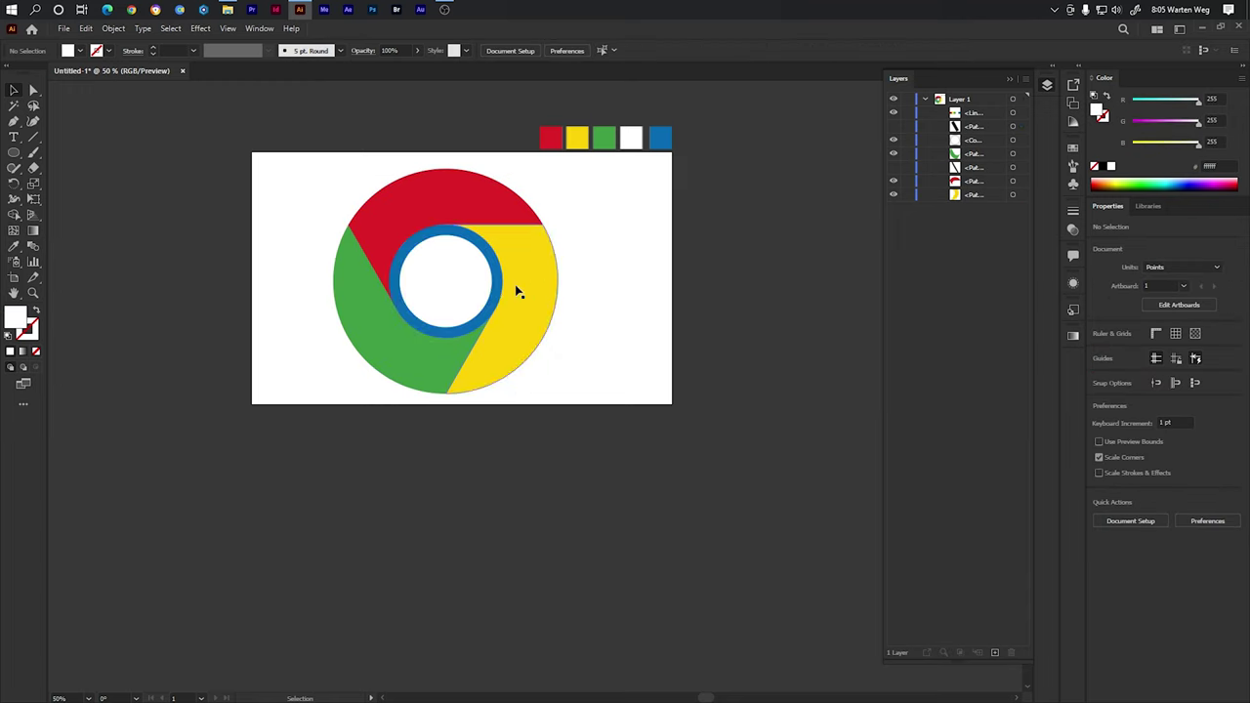
left_click(500, 294)
key("i")
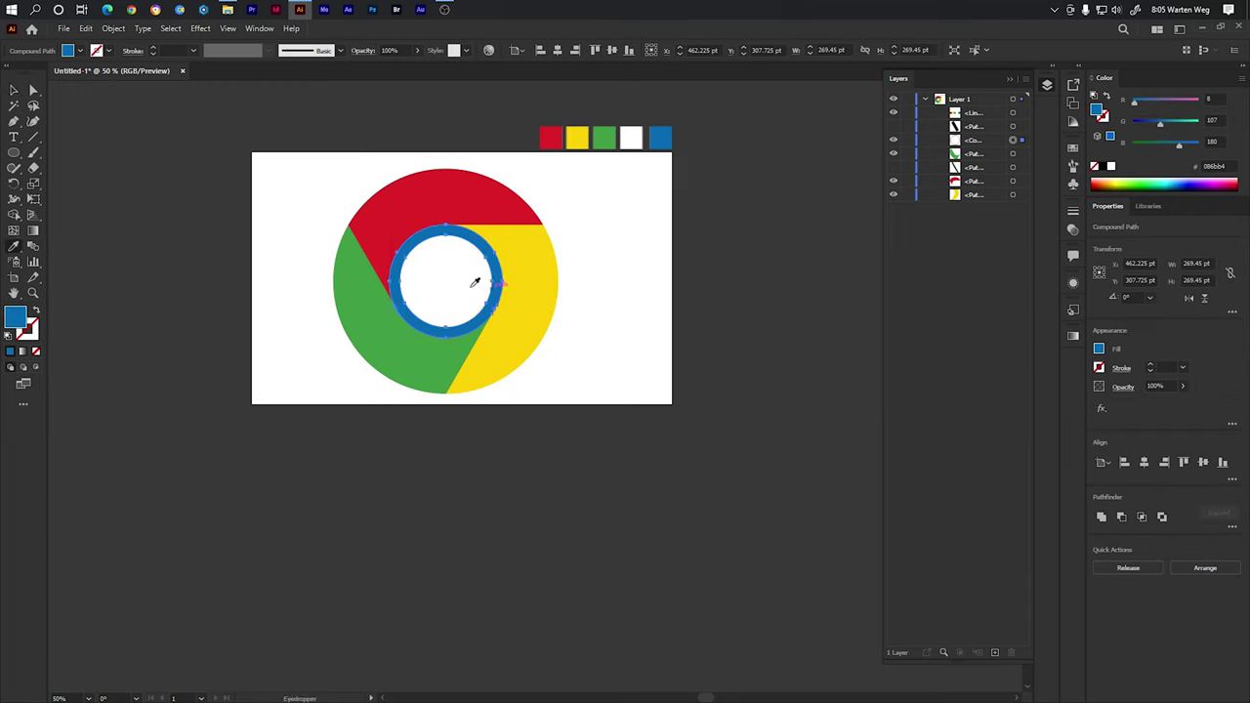
left_click(447, 282)
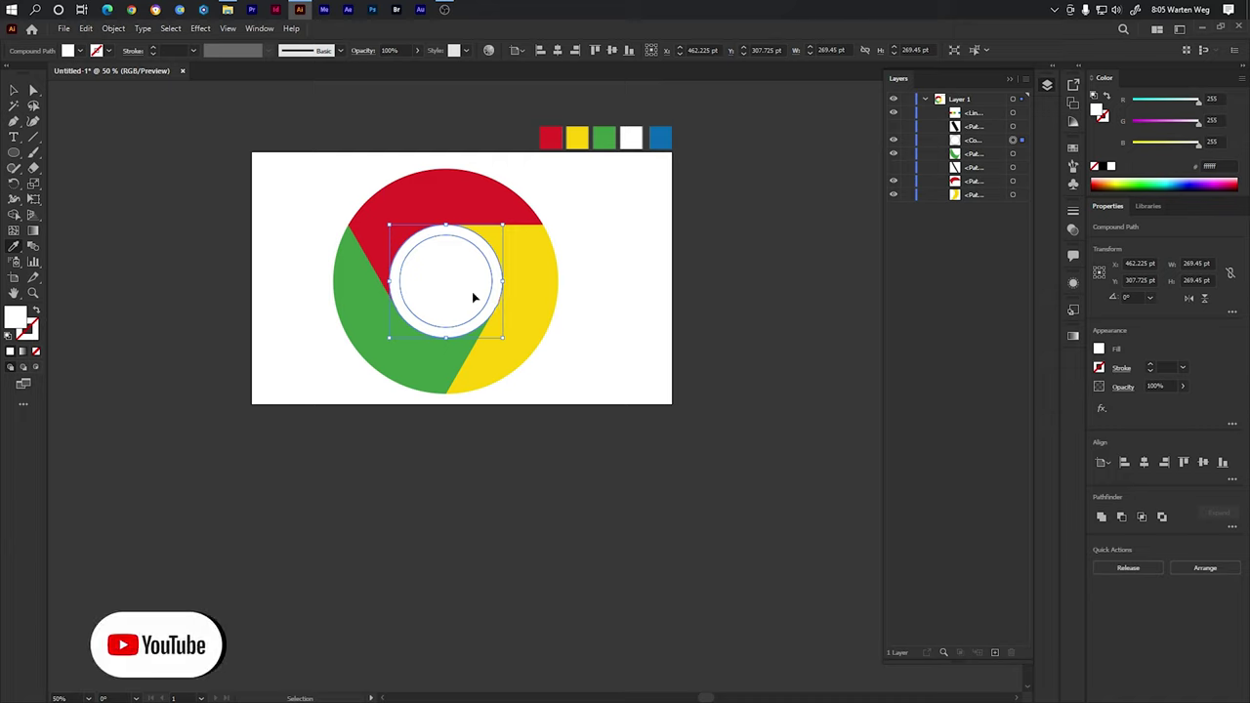
key("ctrl+shift+a")
left_click(661, 137)
key("v")
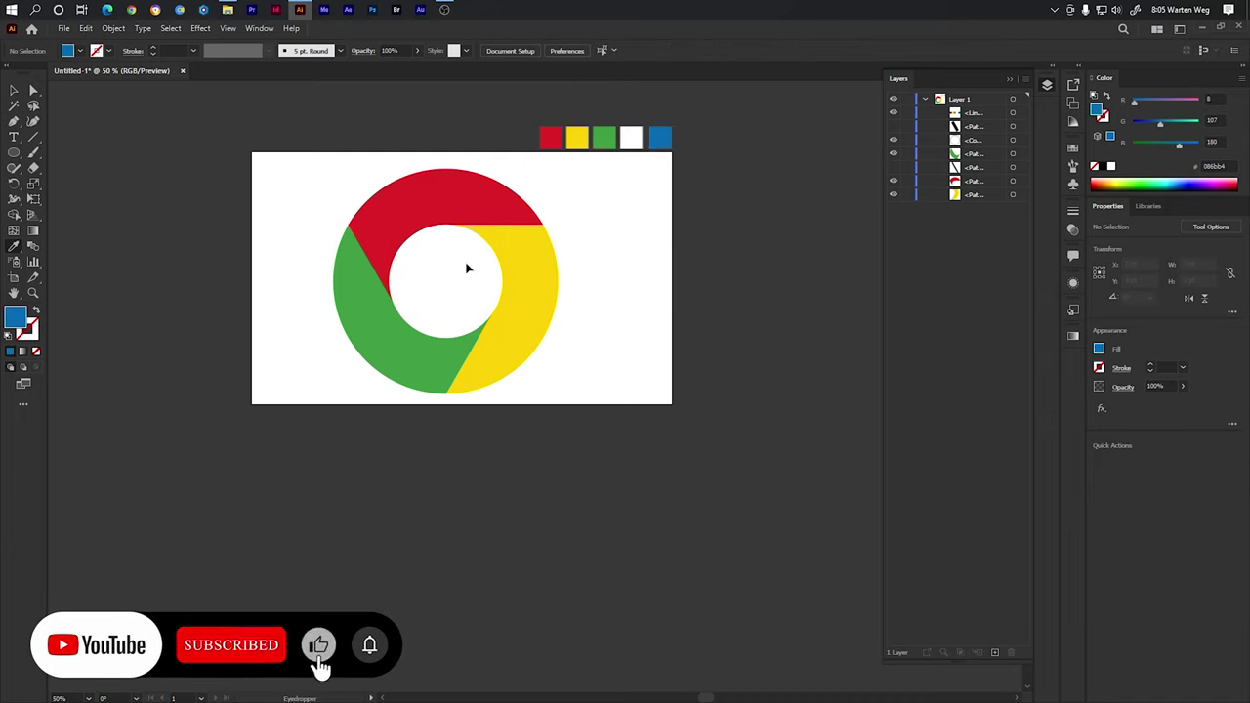
left_click(491, 298)
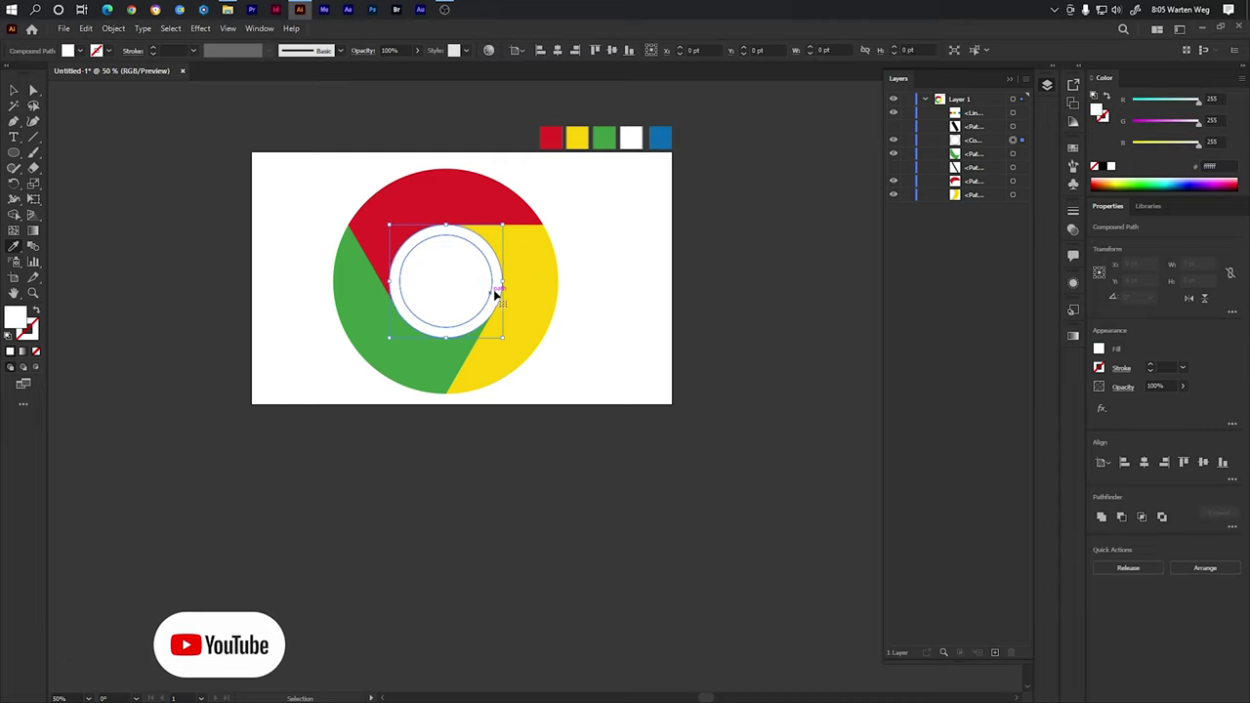
key("i")
left_click(660, 138)
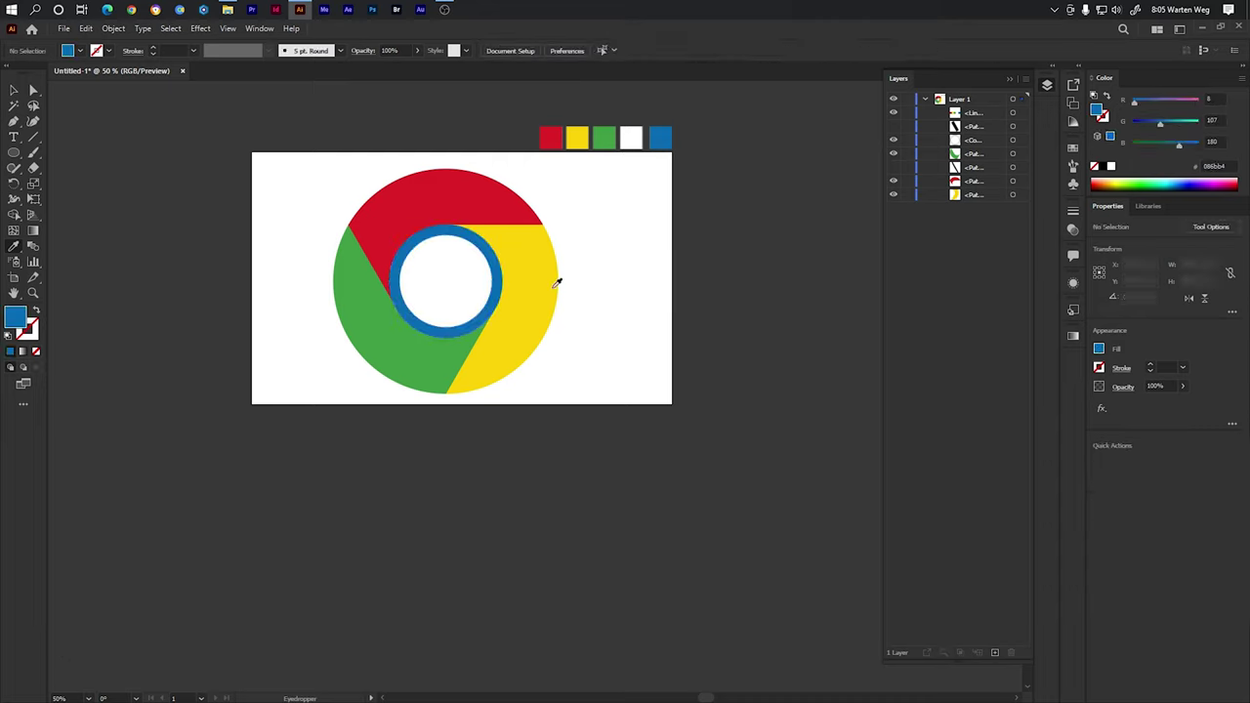
left_click(14, 89)
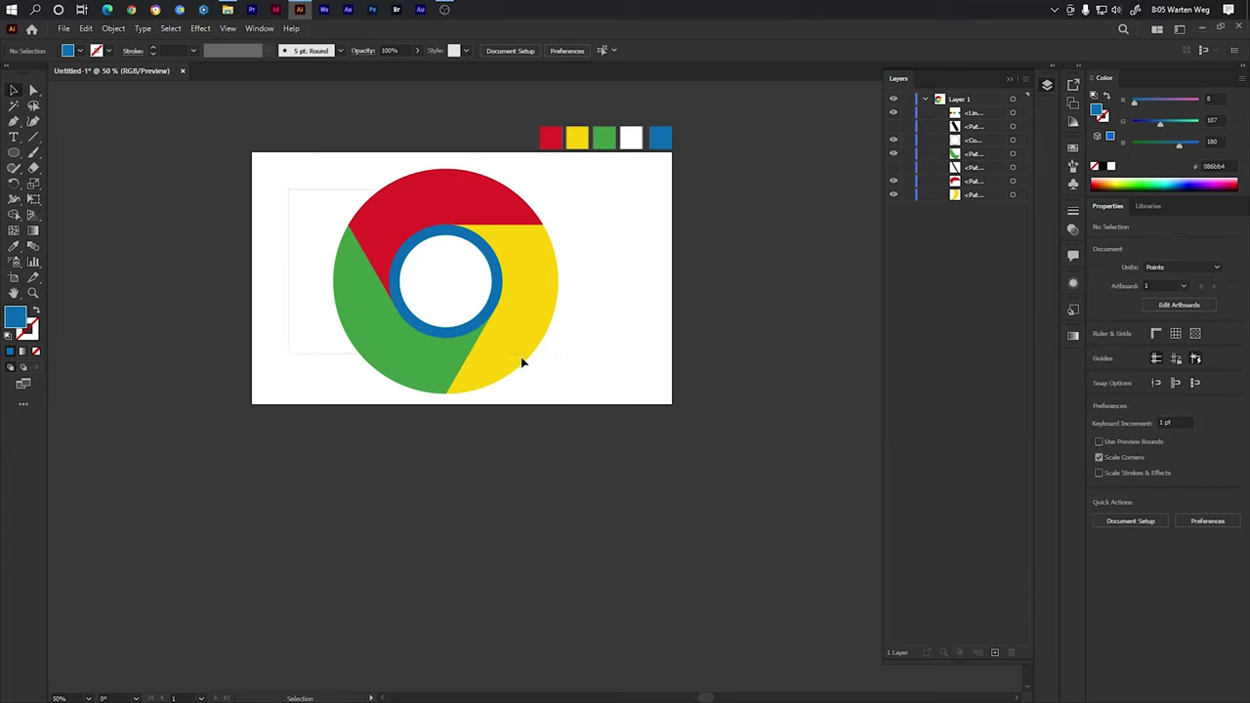
Group all logo parts, scale the group down proportionally and nudge it left
left_click_drag(523, 361, 580, 388)
right_click(538, 299)
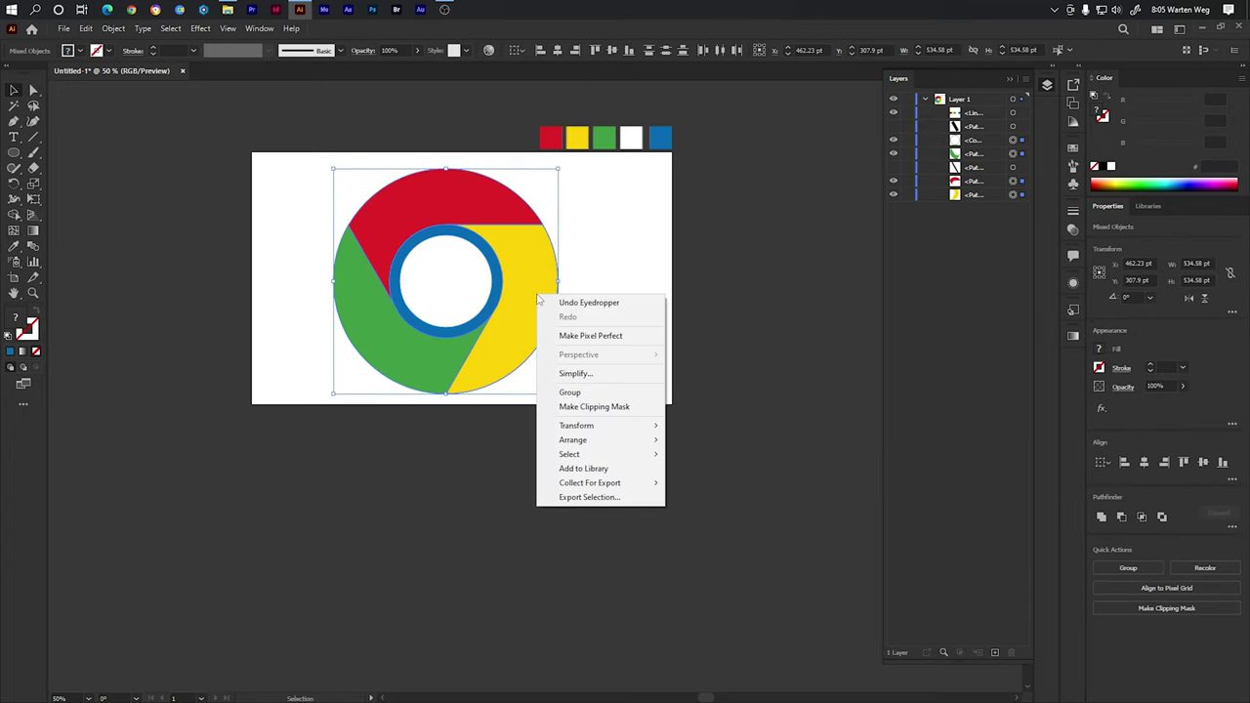
left_click(586, 392)
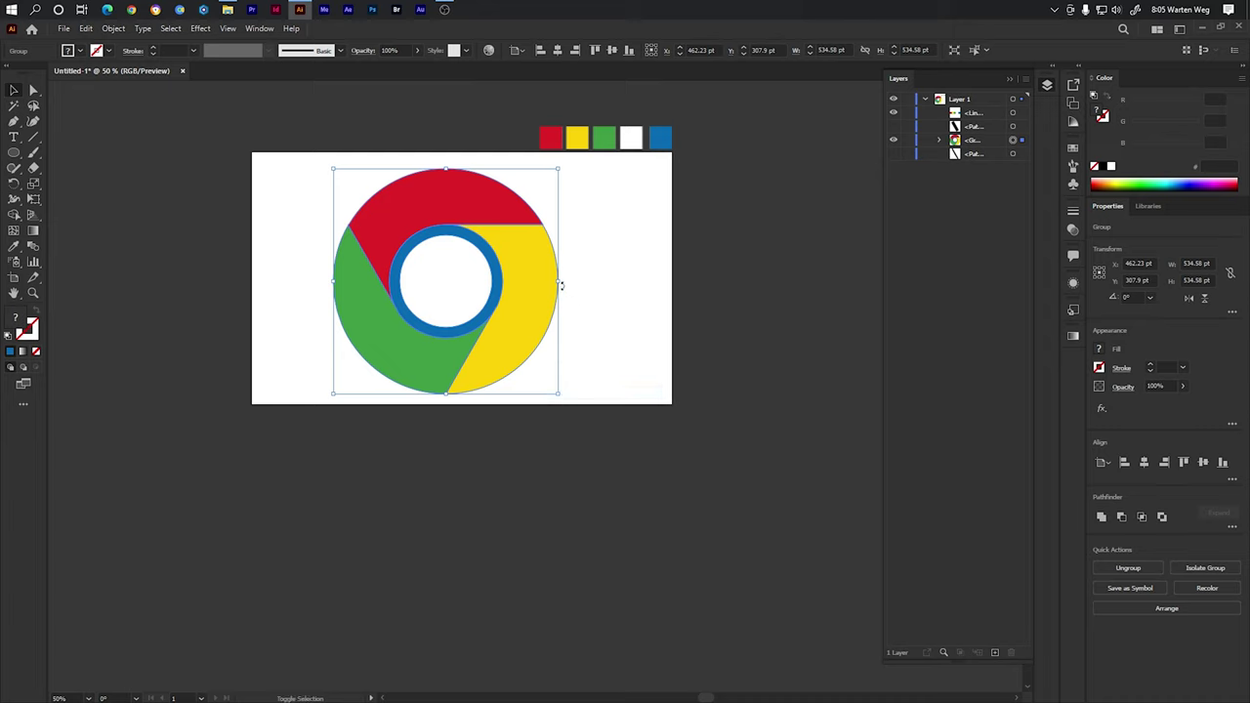
left_click_drag(558, 281, 456, 296)
left_click(517, 291)
left_click(557, 293)
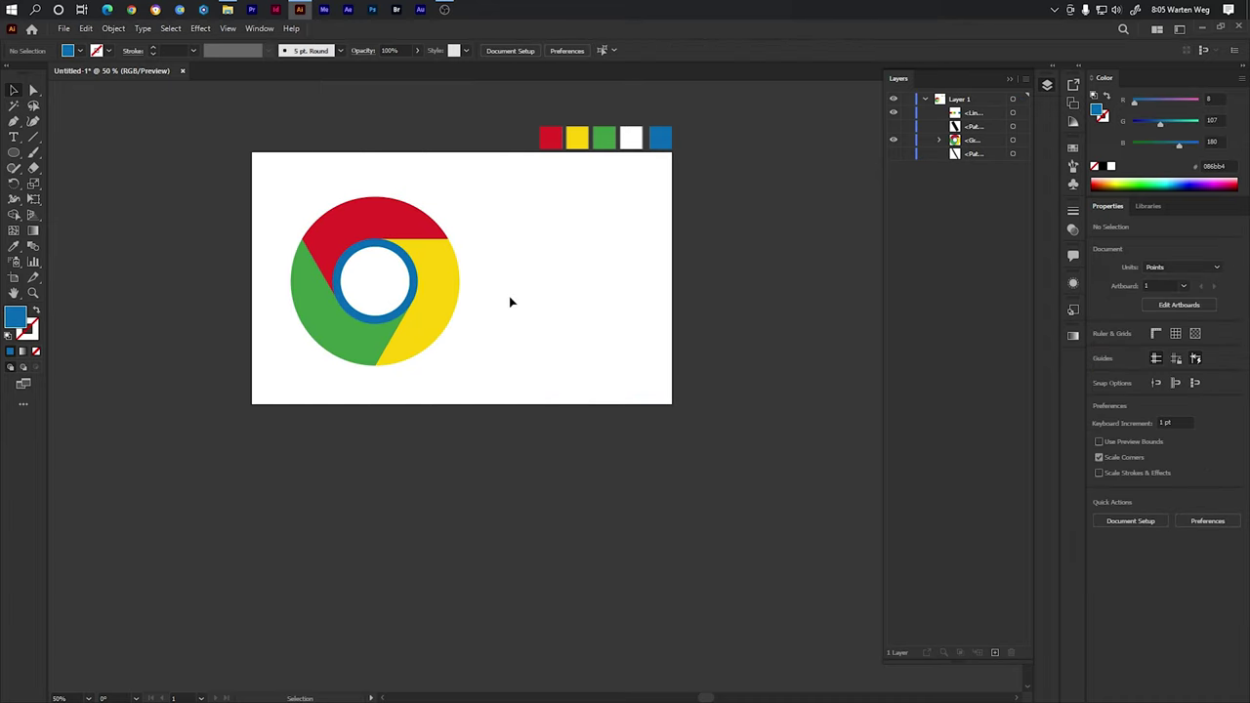